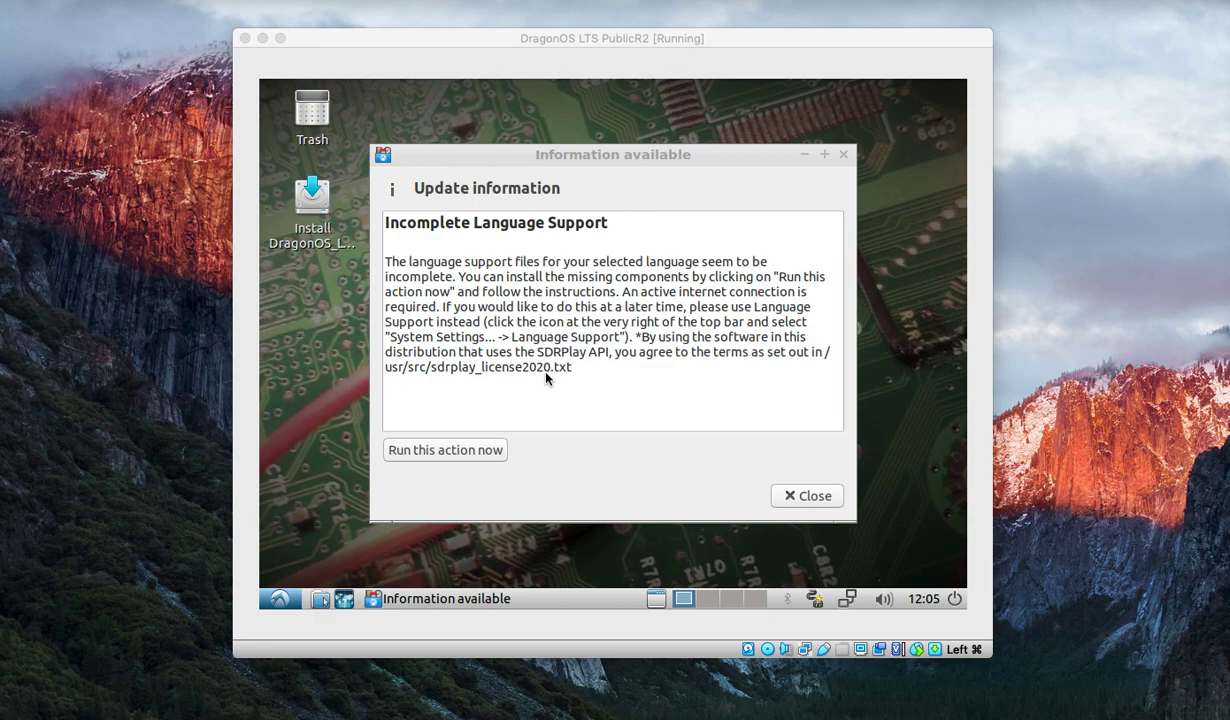
Dismiss the language notice, start Install DragonOS, and accept English and the default keyboard layout.
left_click(815, 496)
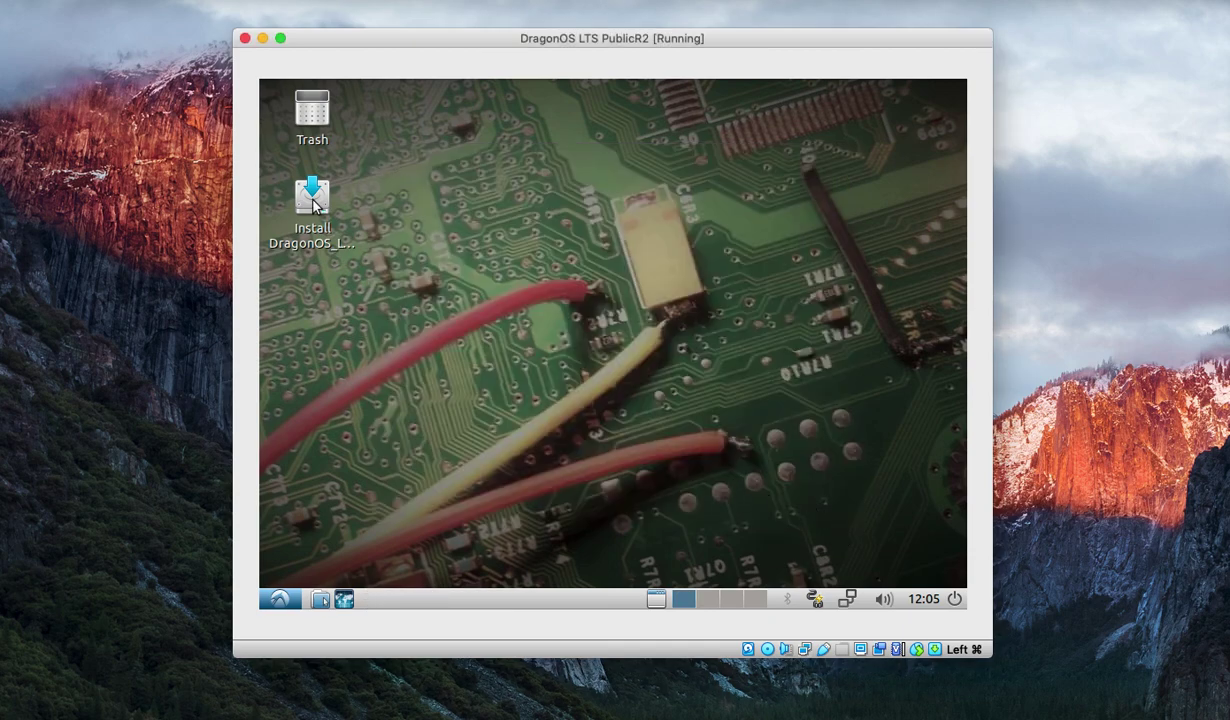
left_click(306, 198)
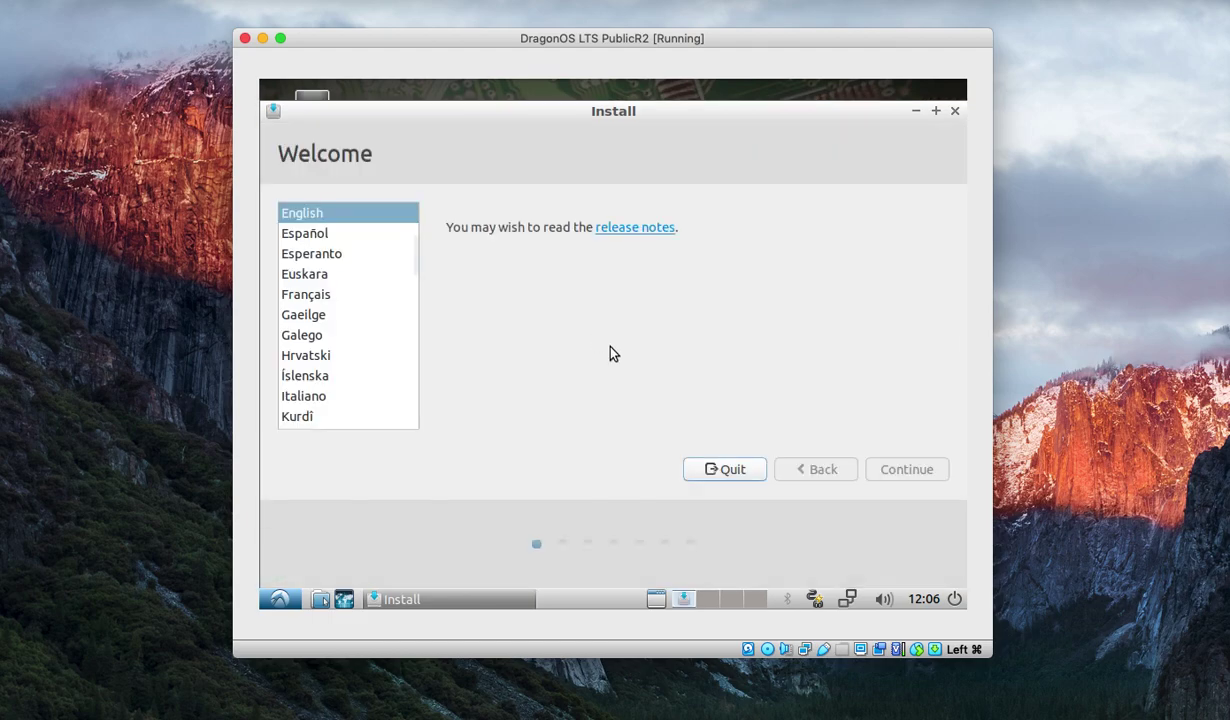
left_click(898, 470)
left_click(893, 470)
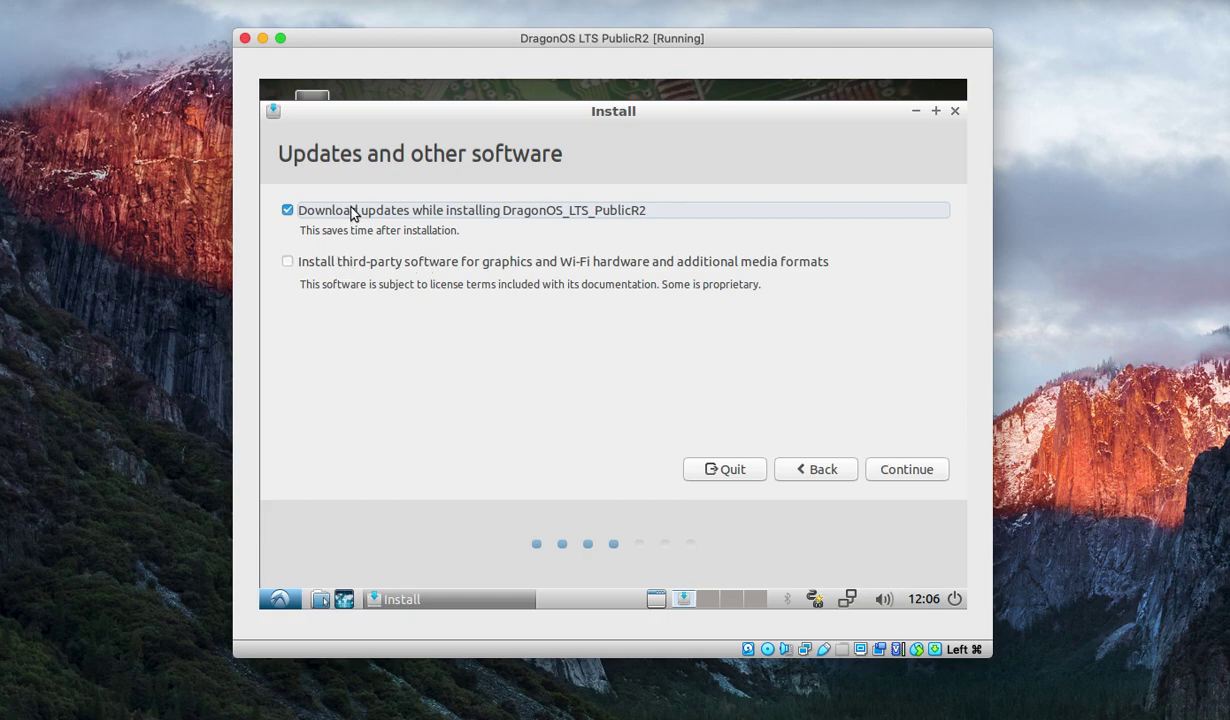
Include third-party software, choose Erase disk and install, and confirm writing the partition changes.
left_click(316, 266)
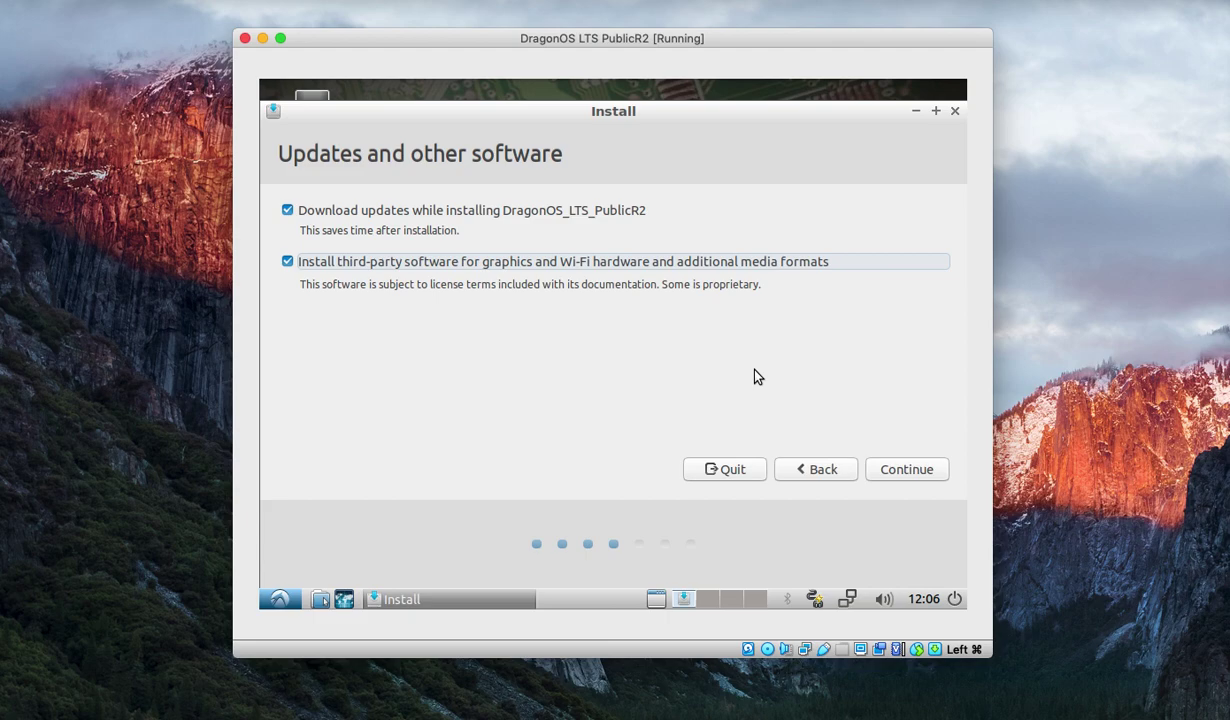
left_click(909, 470)
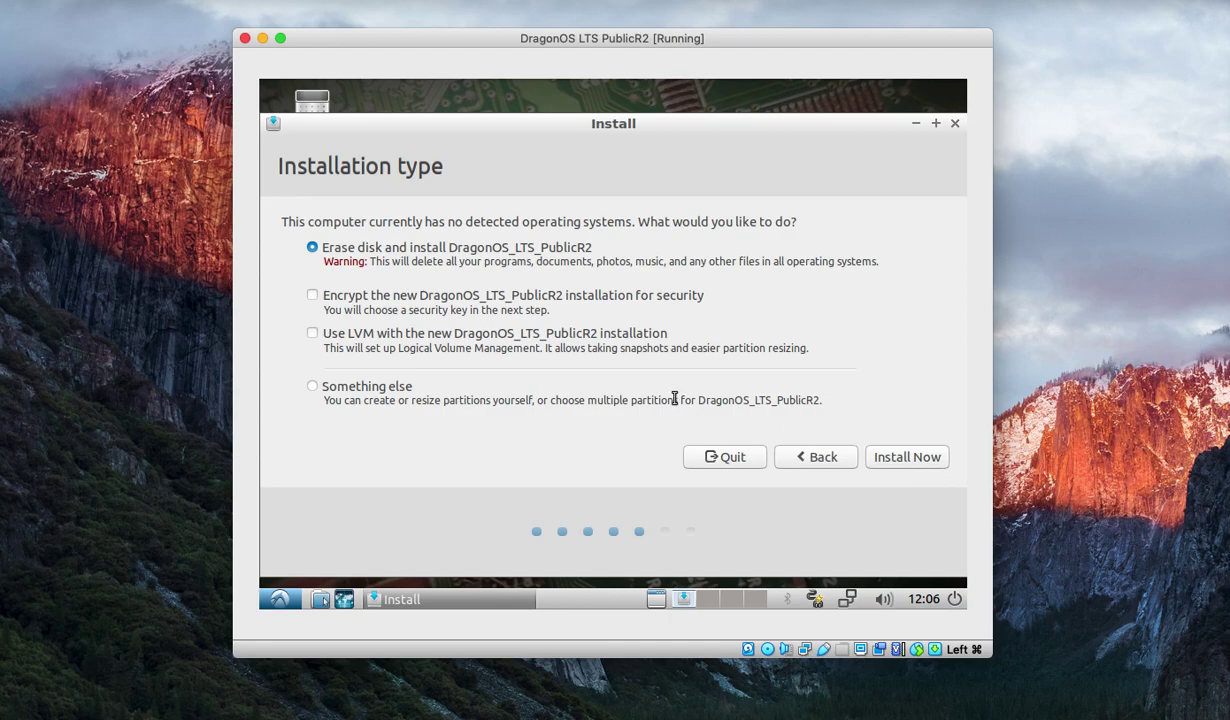
left_click(903, 458)
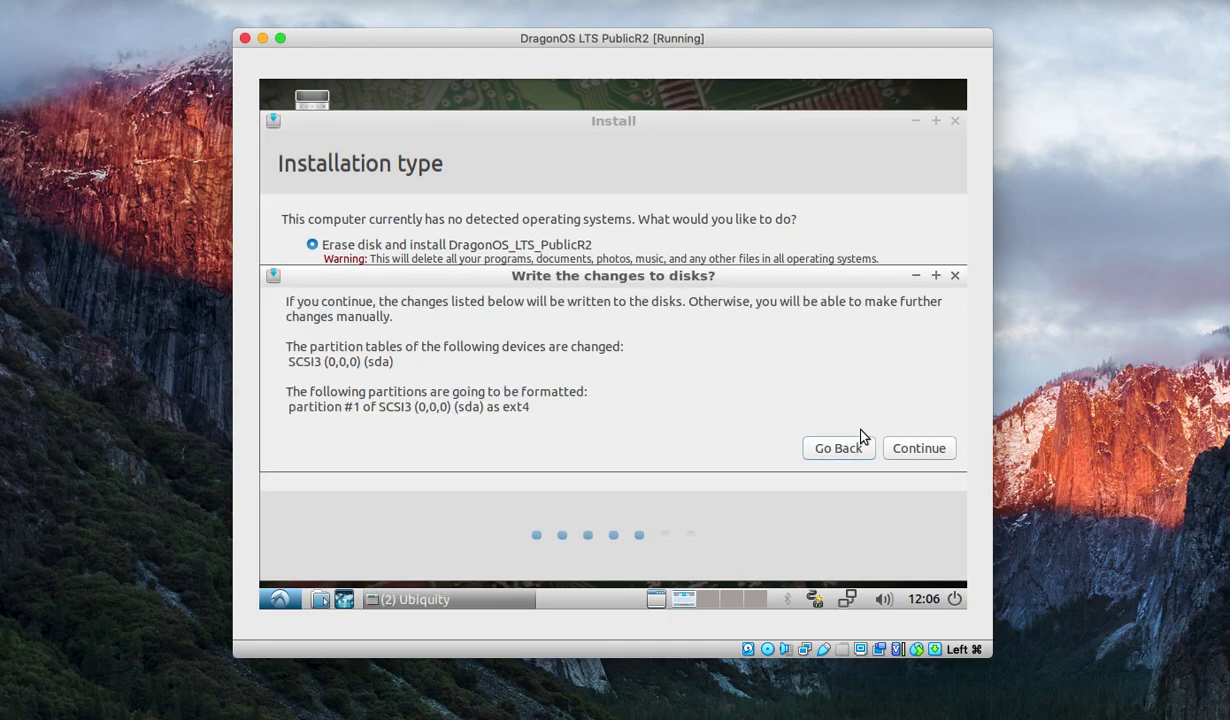
left_click(892, 450)
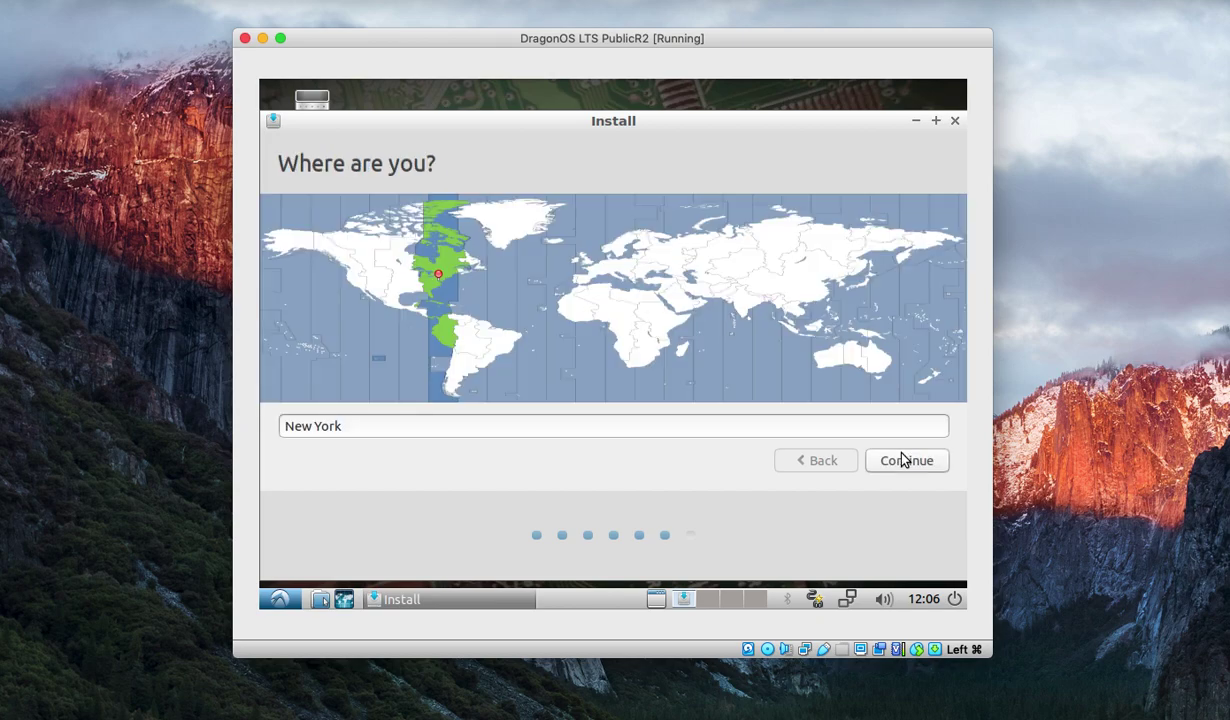
Accept New York, then create user 'dragon' on computer 'dragon' with a password and continue.
left_click(912, 460)
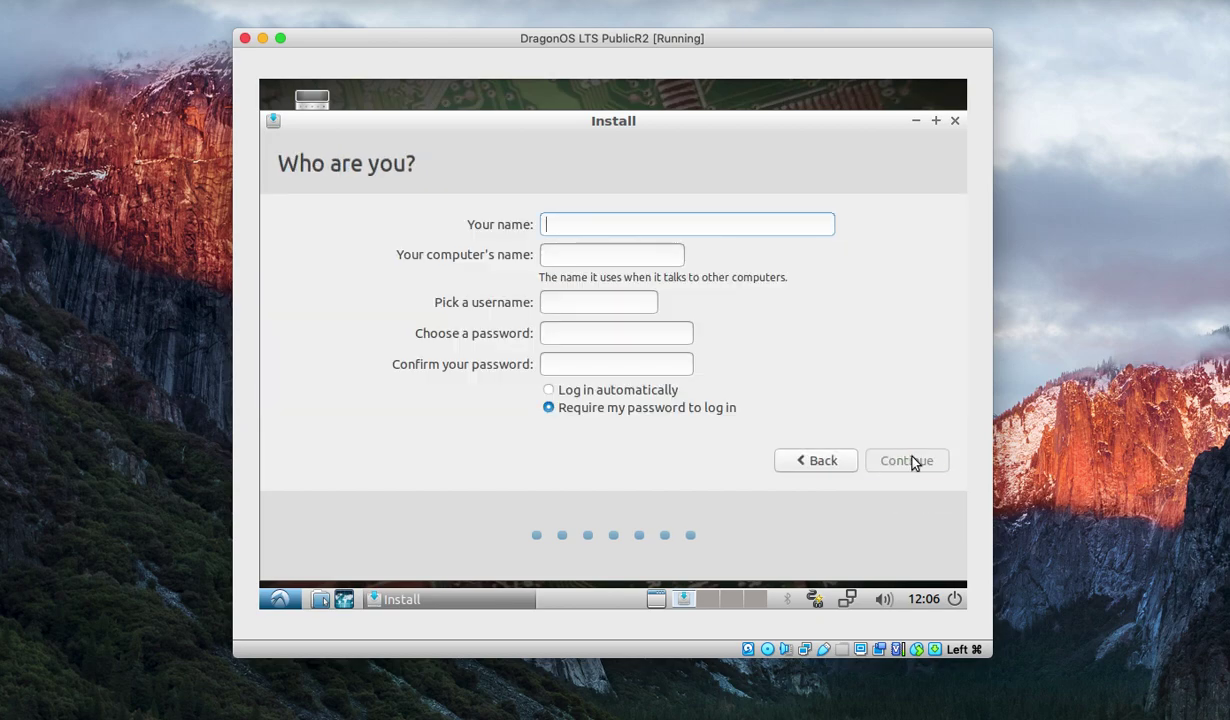
left_click(590, 228)
type("dragon")
key("Tab")
type("dragon")
key("Tab")
type("dragon")
key("Tab")
type("dragon")
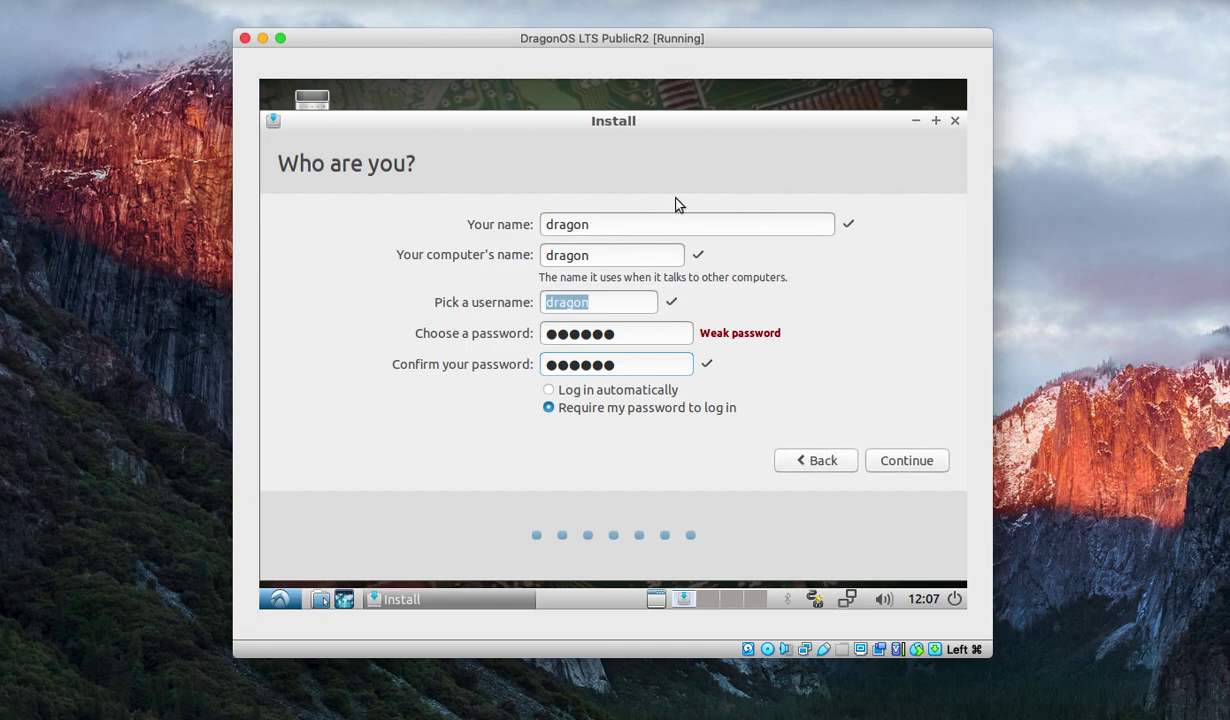
left_click(922, 463)
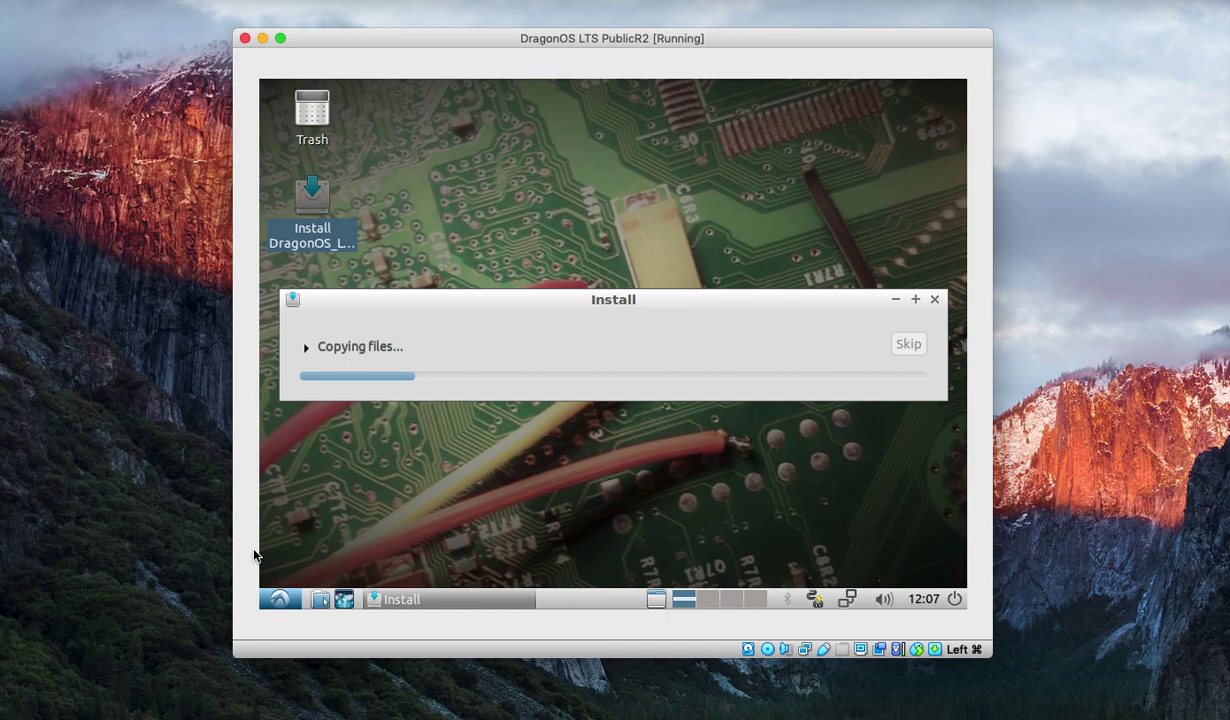
Launch CubicSDR (sdrplay support) from the Education section of the application menu.
left_click(280, 598)
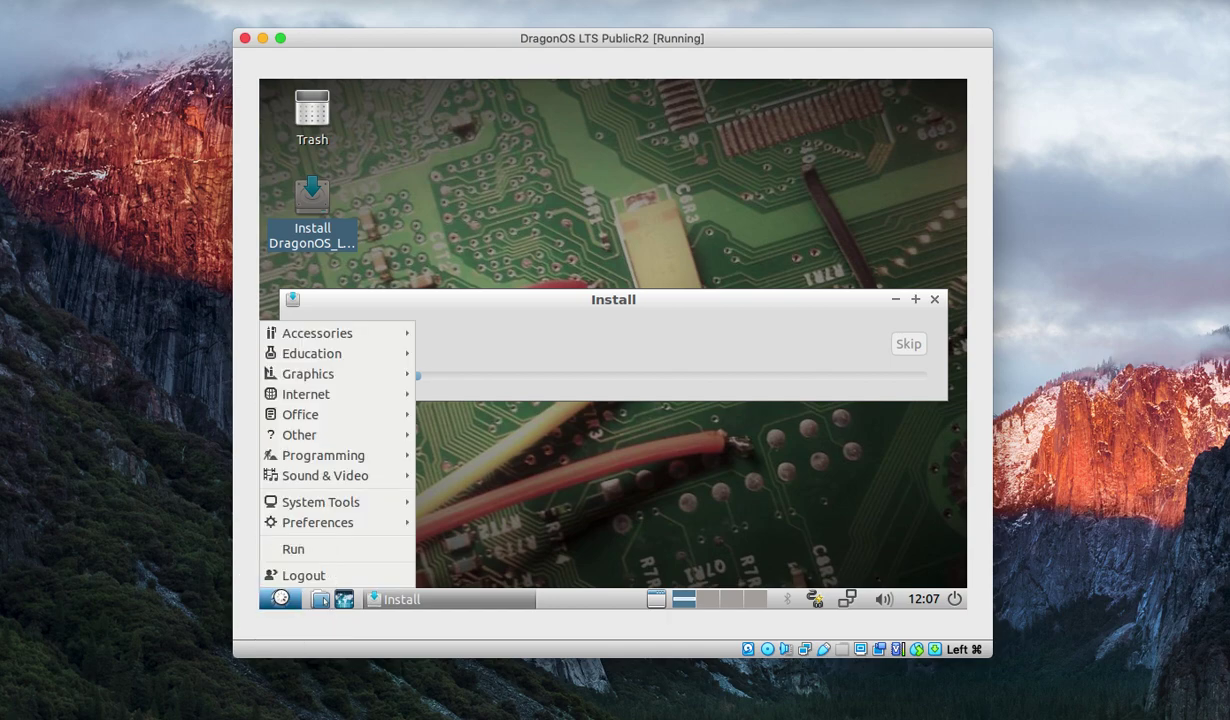
mouse_move(329, 353)
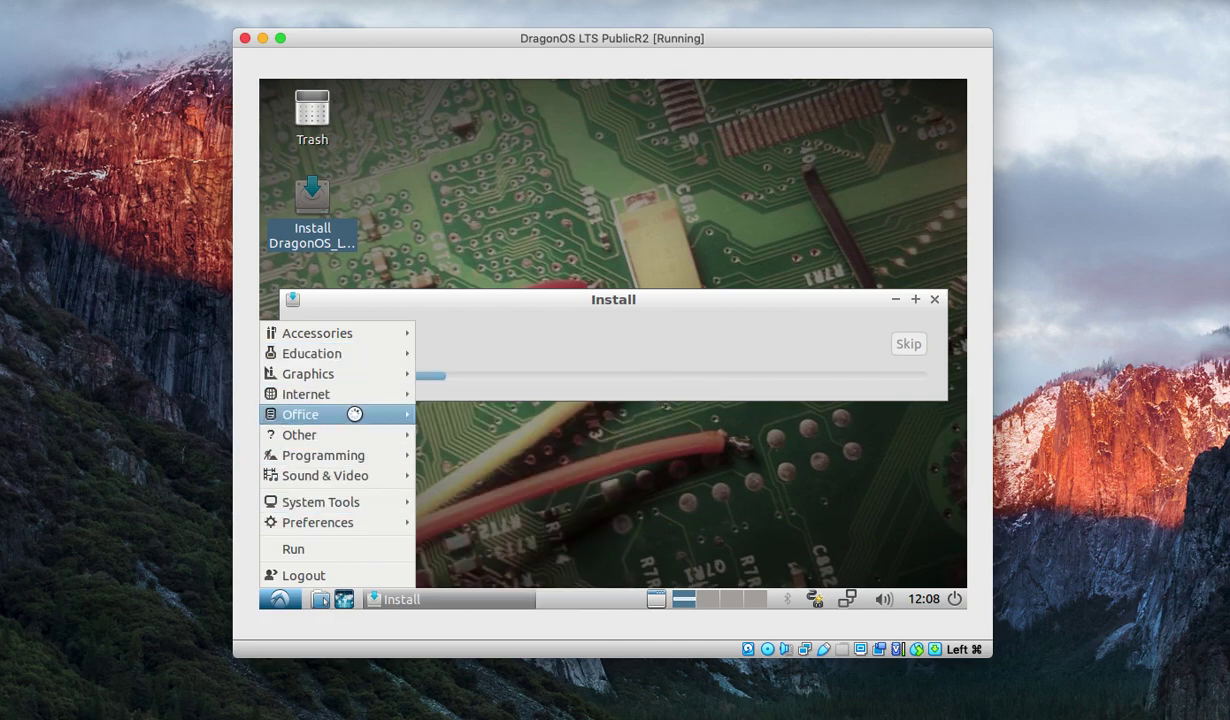
mouse_move(358, 437)
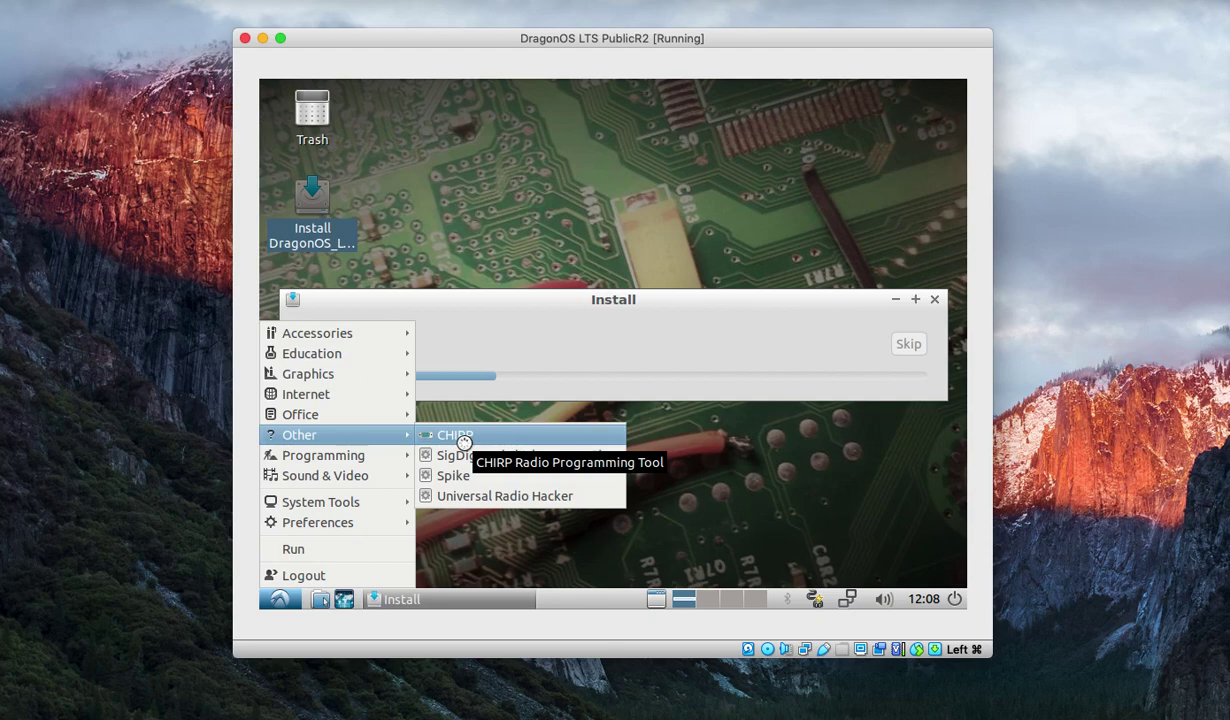
mouse_move(323, 353)
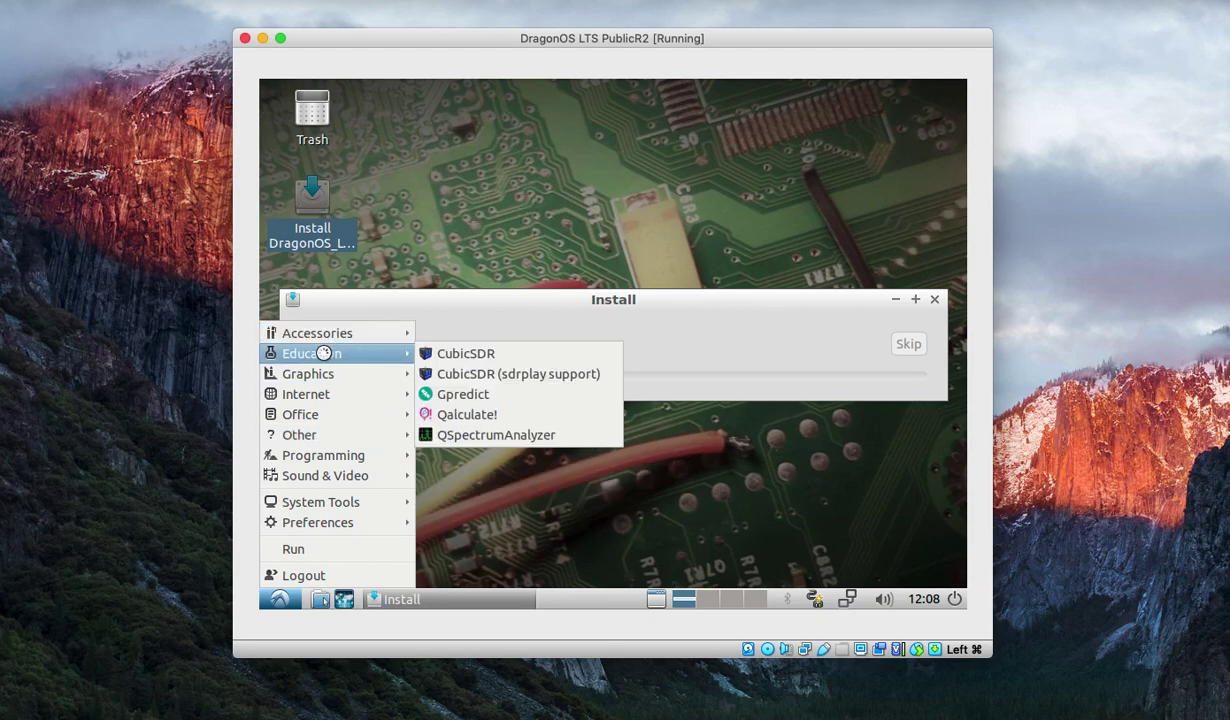
left_click(456, 373)
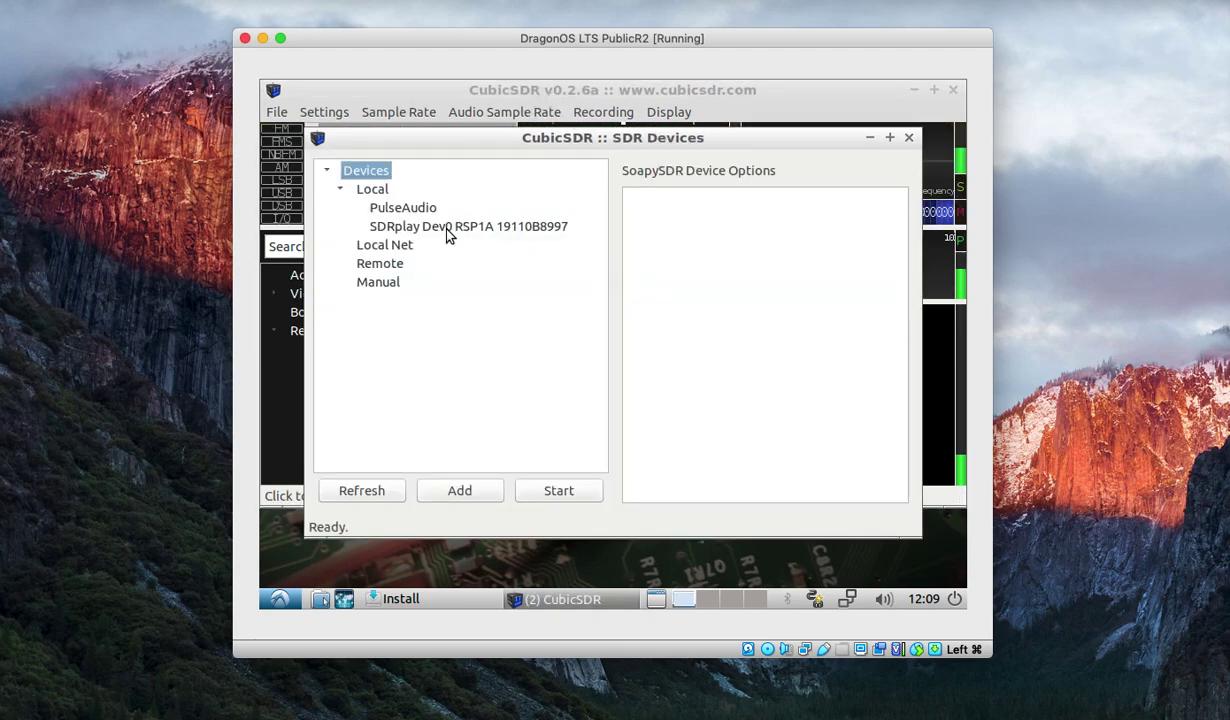
Select the SDRplay Dev0 RSP1A device and start streaming from it.
left_click(448, 230)
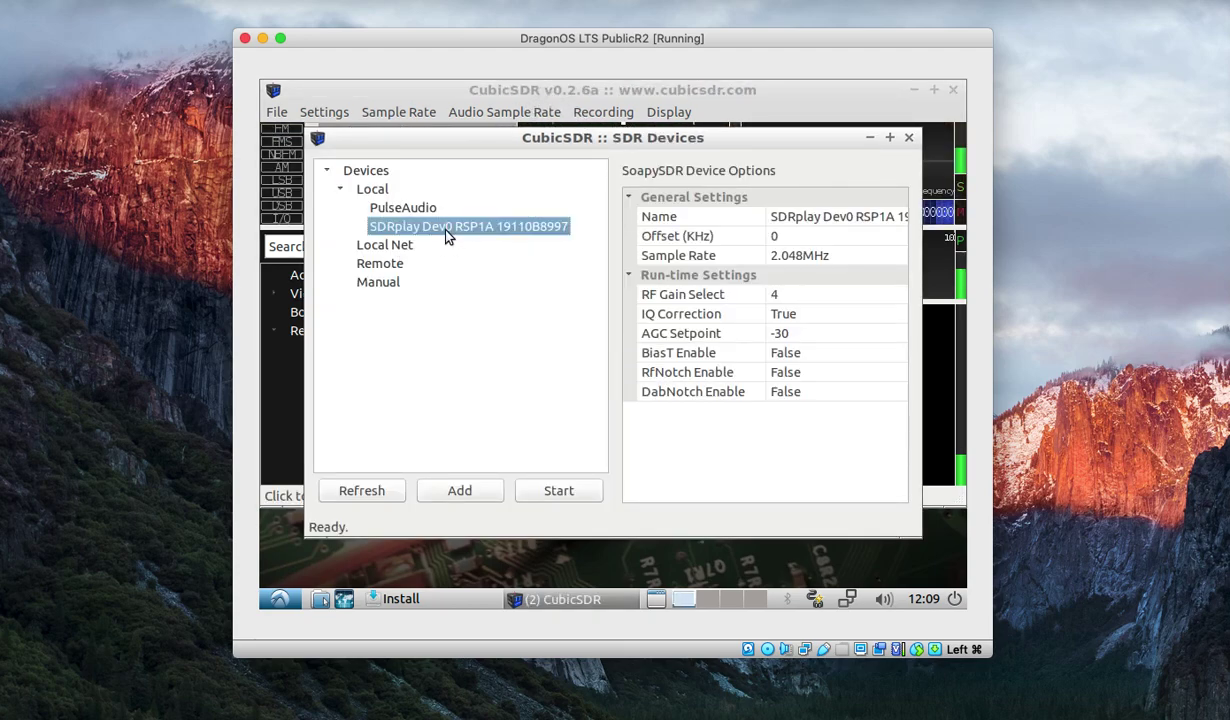
left_click(551, 490)
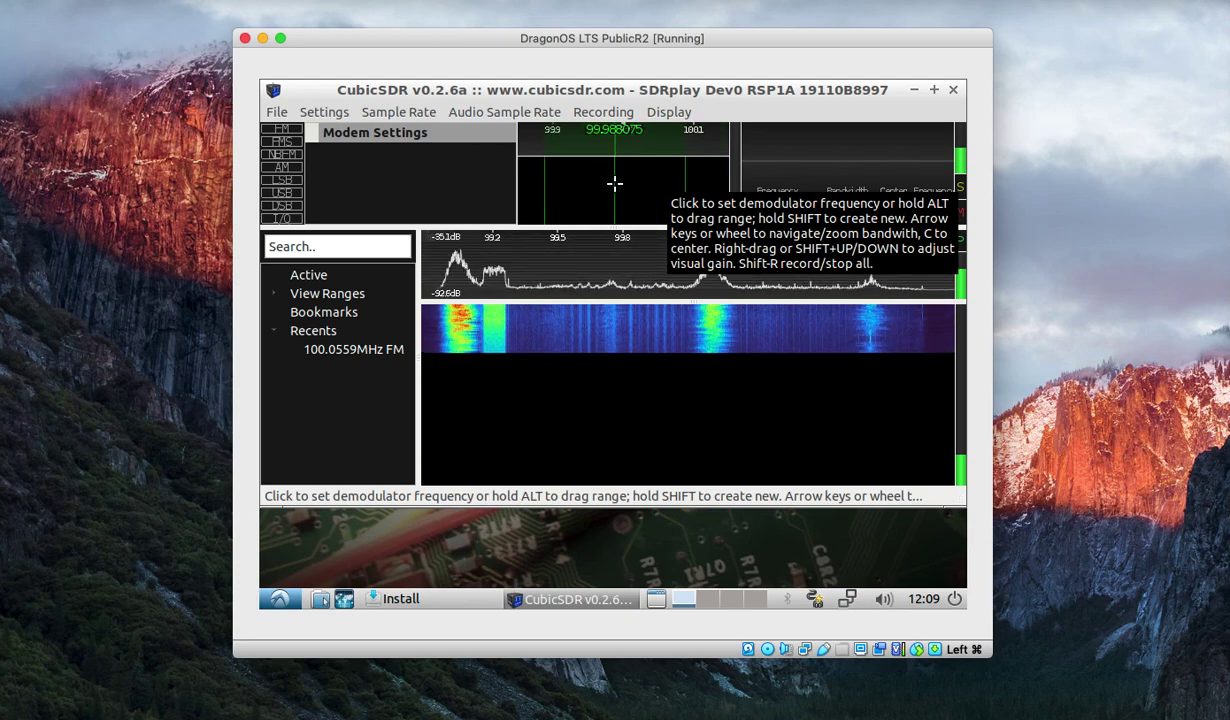
Place an FM demodulator at 99.989 MHz, then close CubicSDR.
left_click(614, 183)
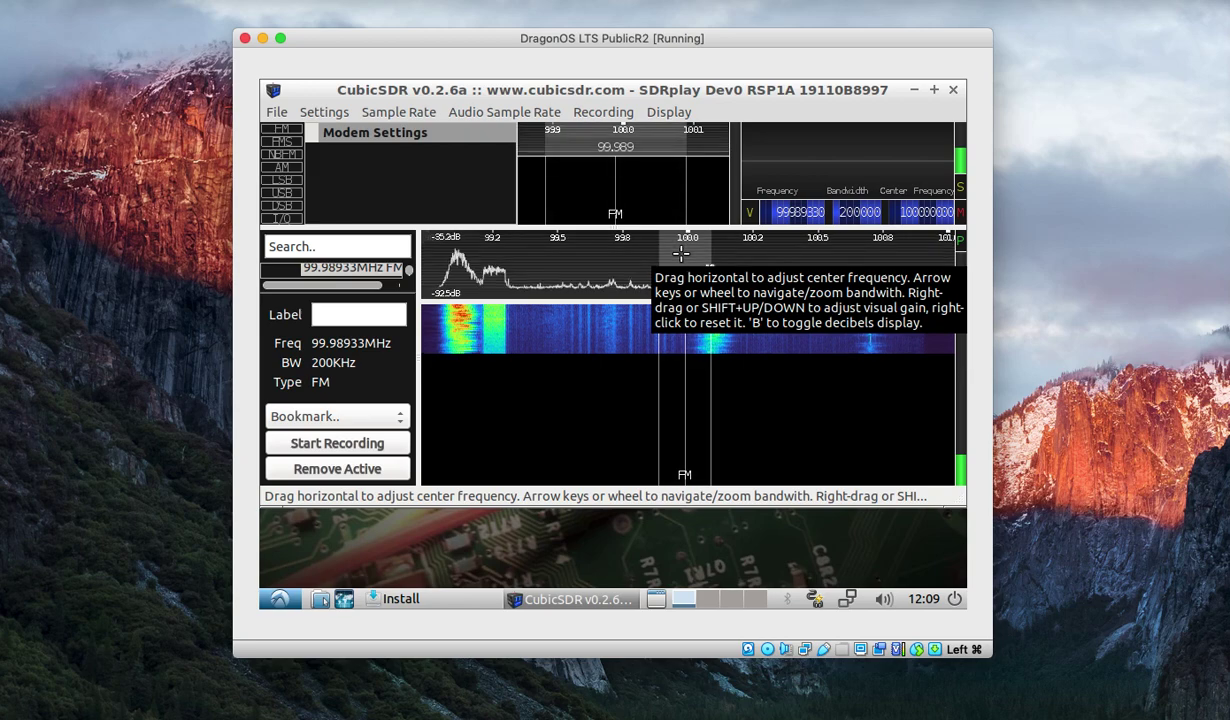
left_click(953, 91)
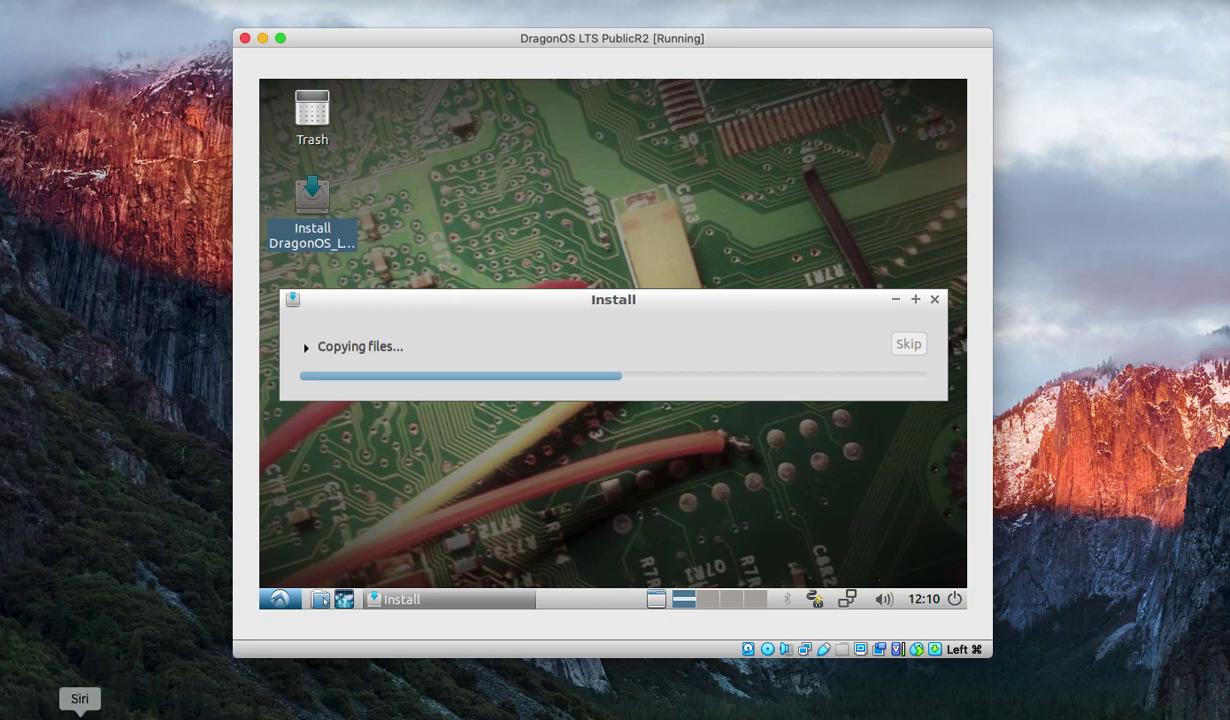
Launch SigDigger from the application menu and maximize its window.
left_click(268, 603)
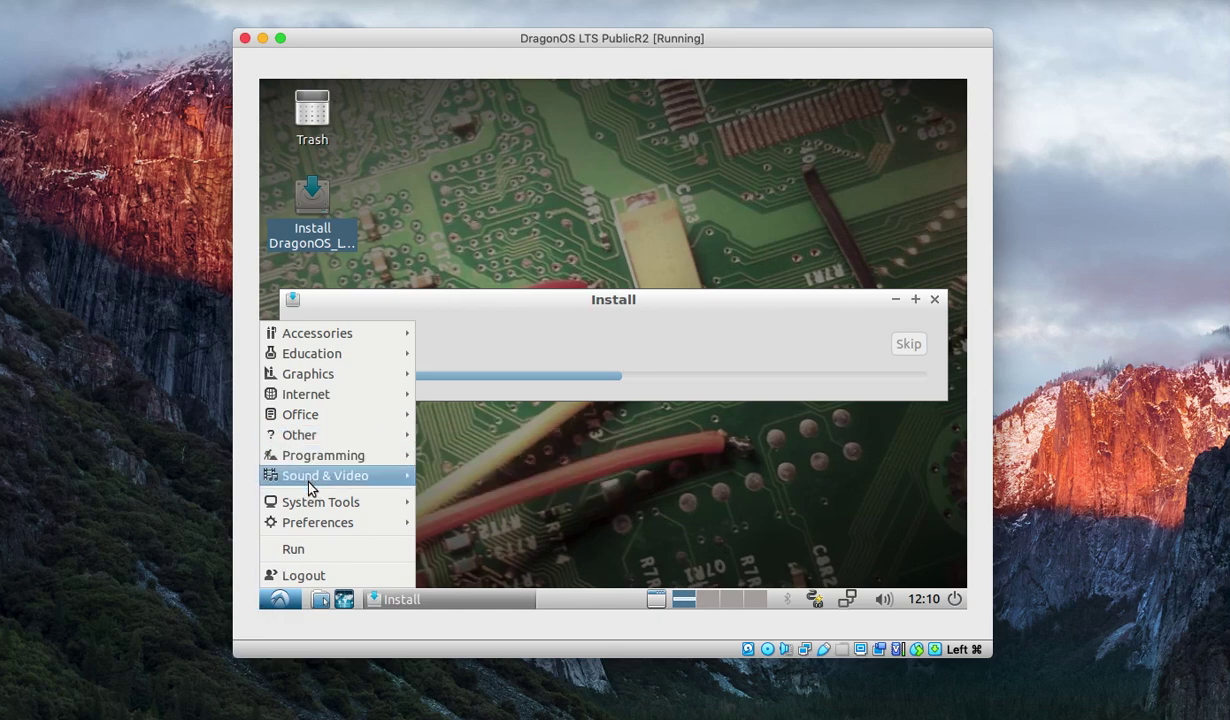
mouse_move(310, 432)
left_click(468, 457)
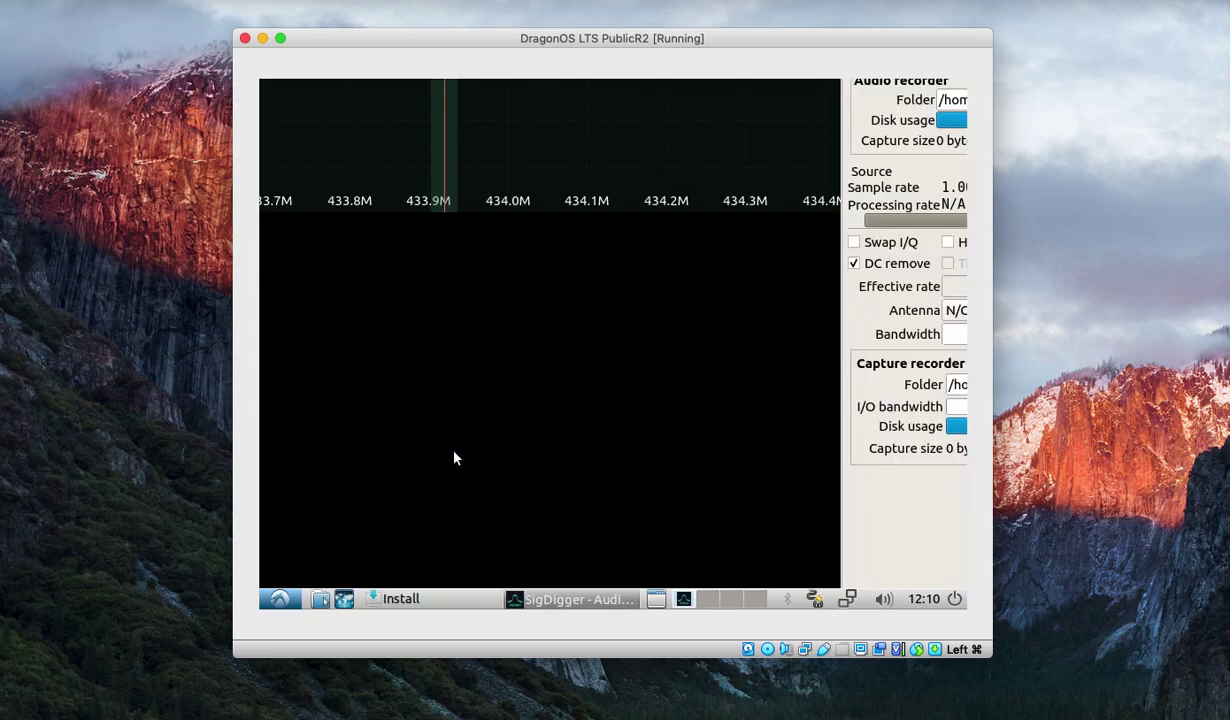
right_click(584, 596)
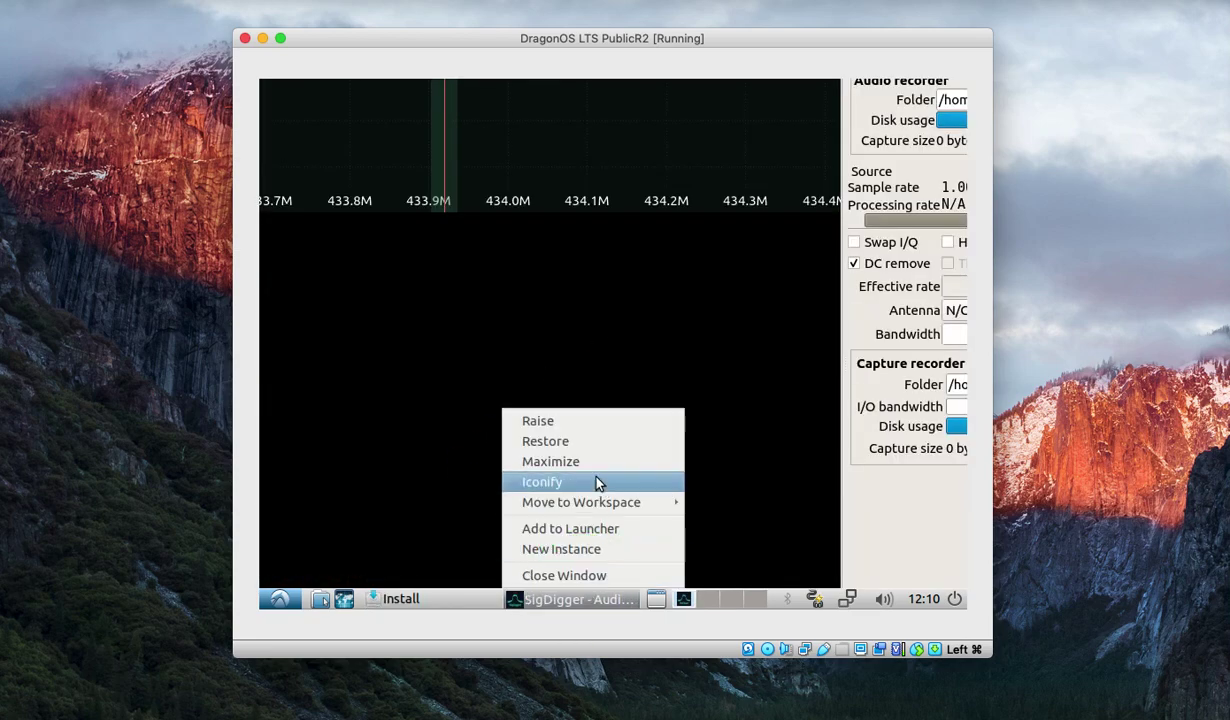
left_click(578, 463)
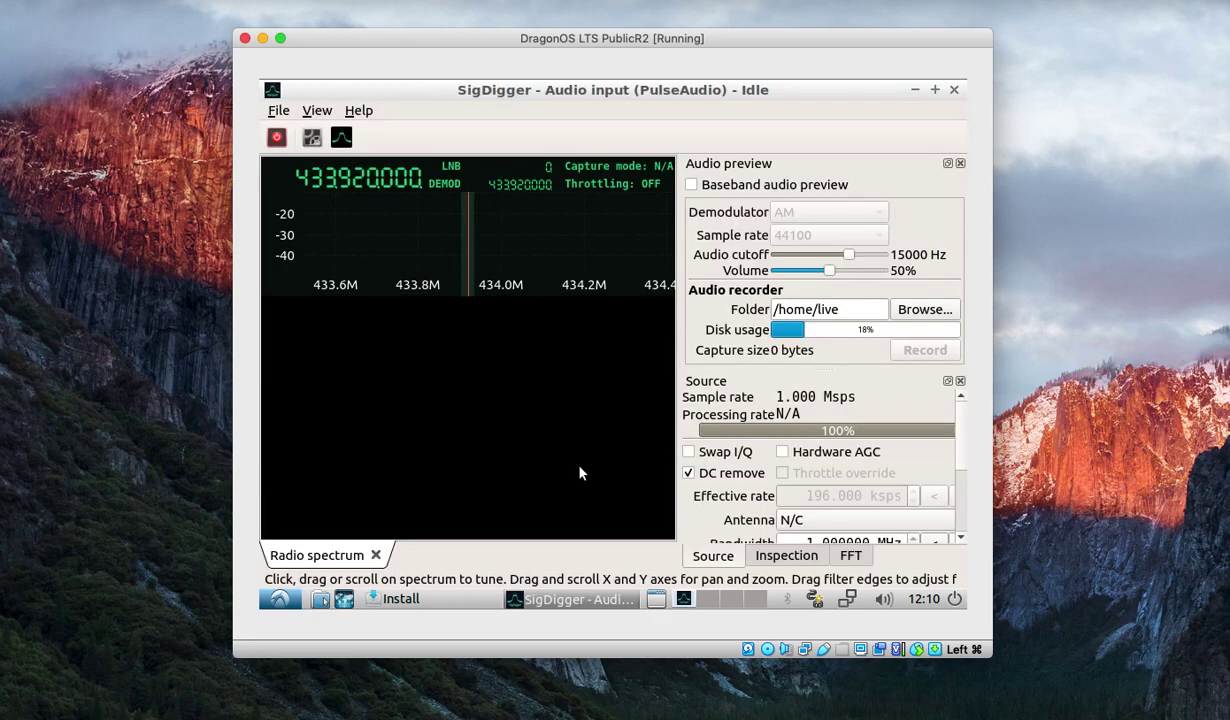
Set the SigDigger signal source device to sdrplay.
left_click(312, 138)
left_click(450, 298)
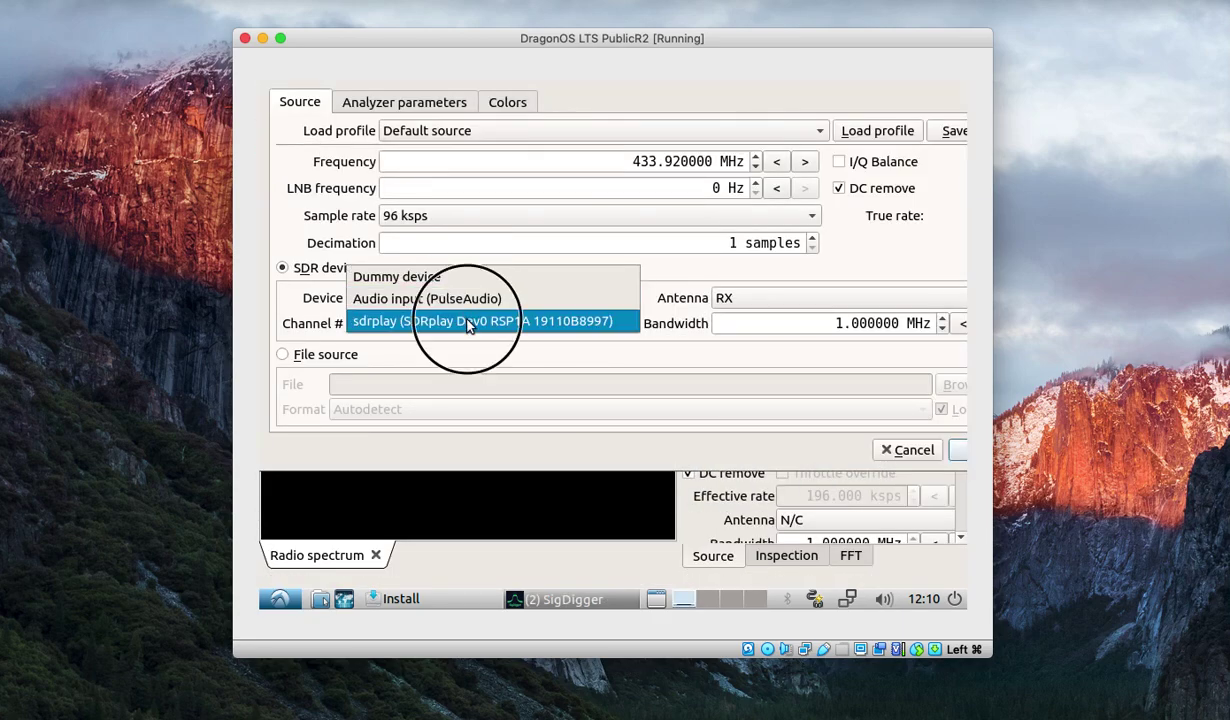
left_click(468, 322)
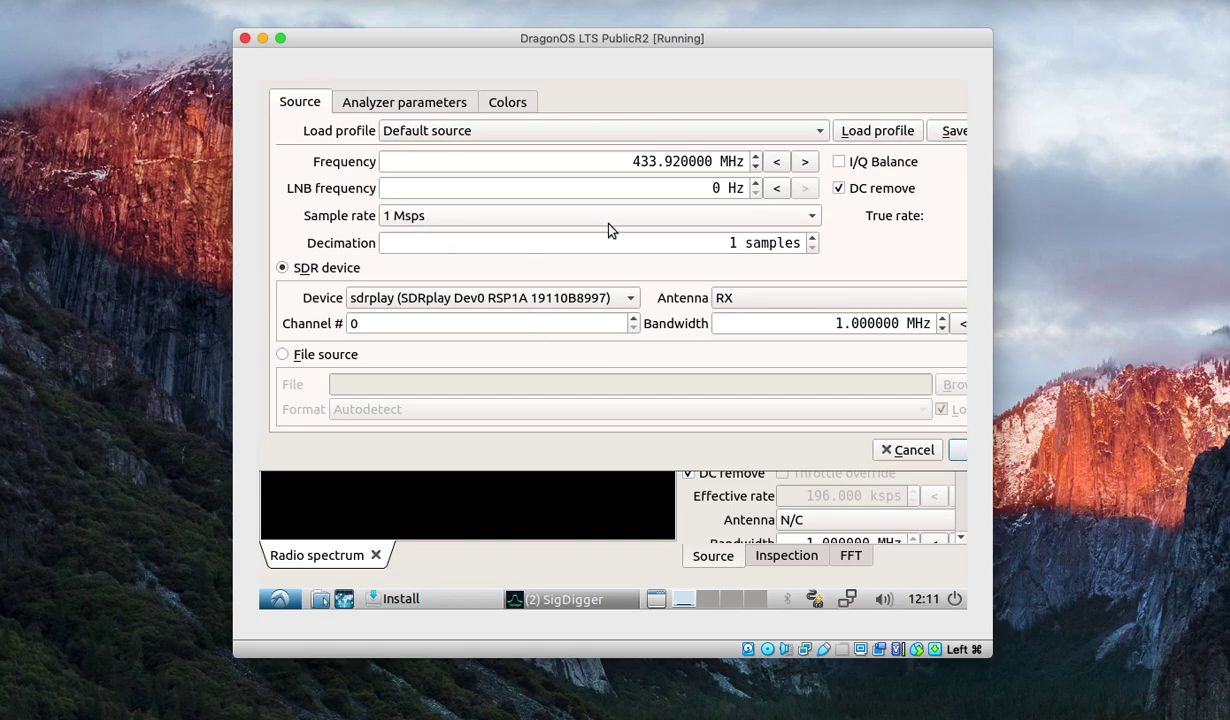
left_click(955, 455)
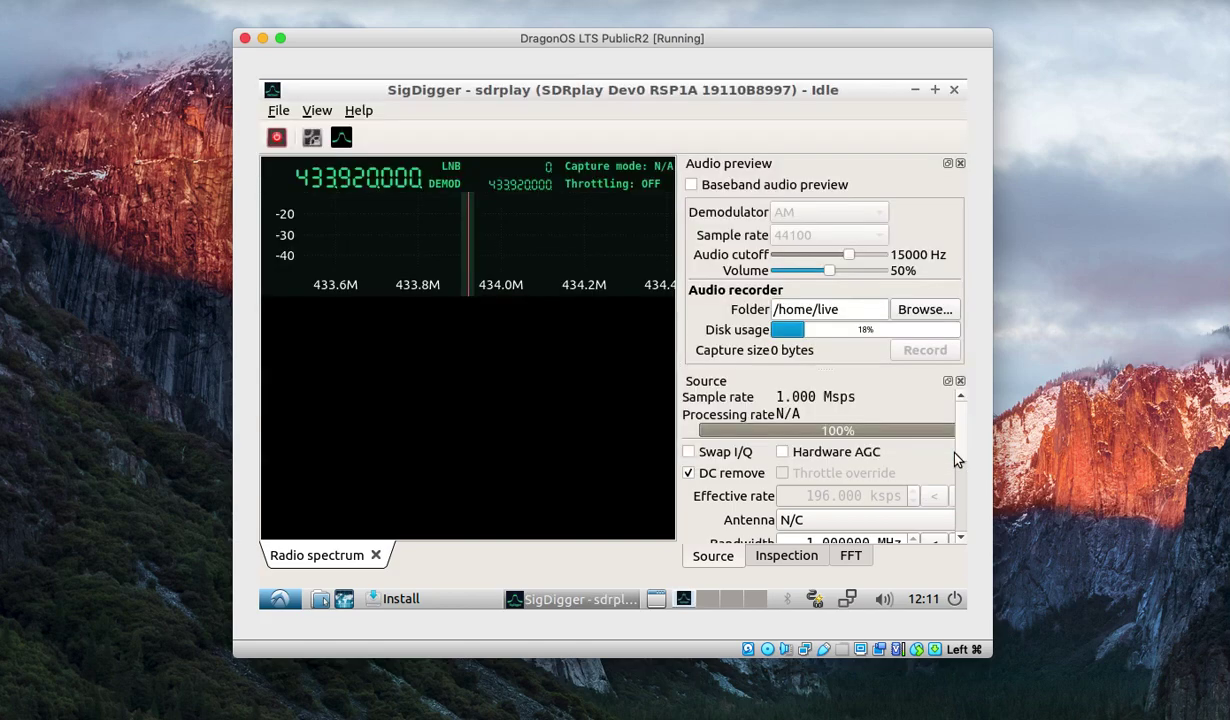
Briefly capture from the SDRplay receiver, stop the capture, and close SigDigger.
left_click(277, 138)
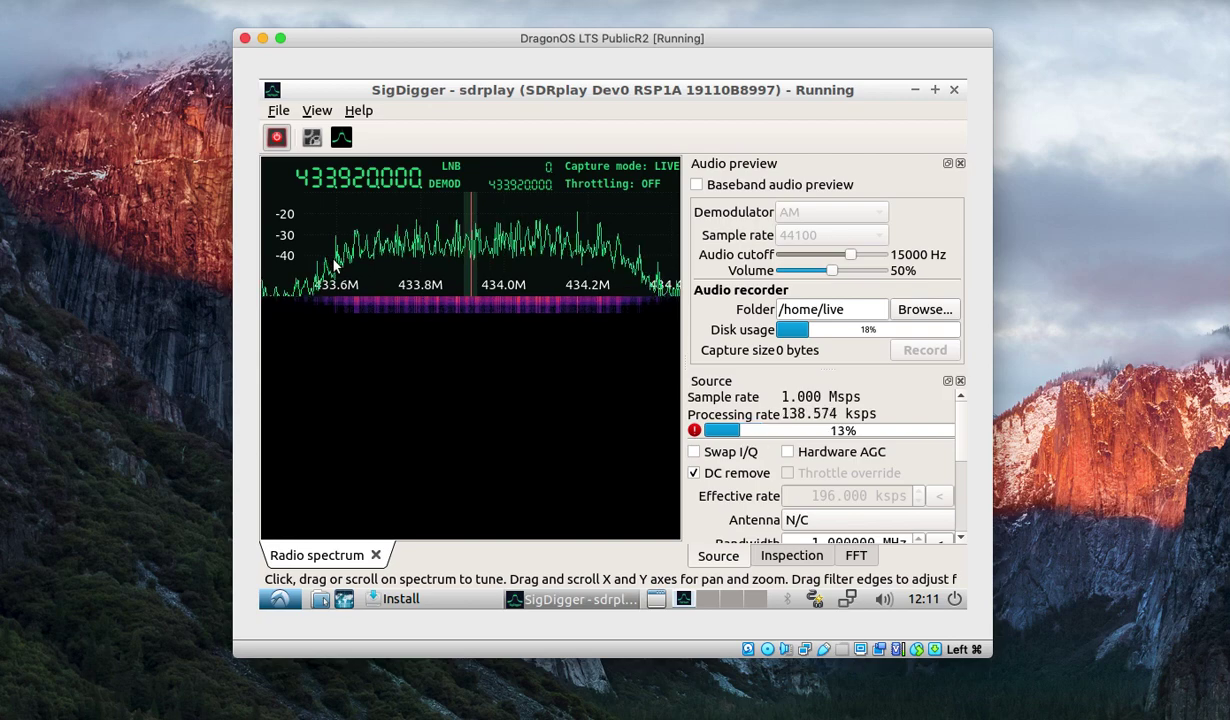
left_click(277, 140)
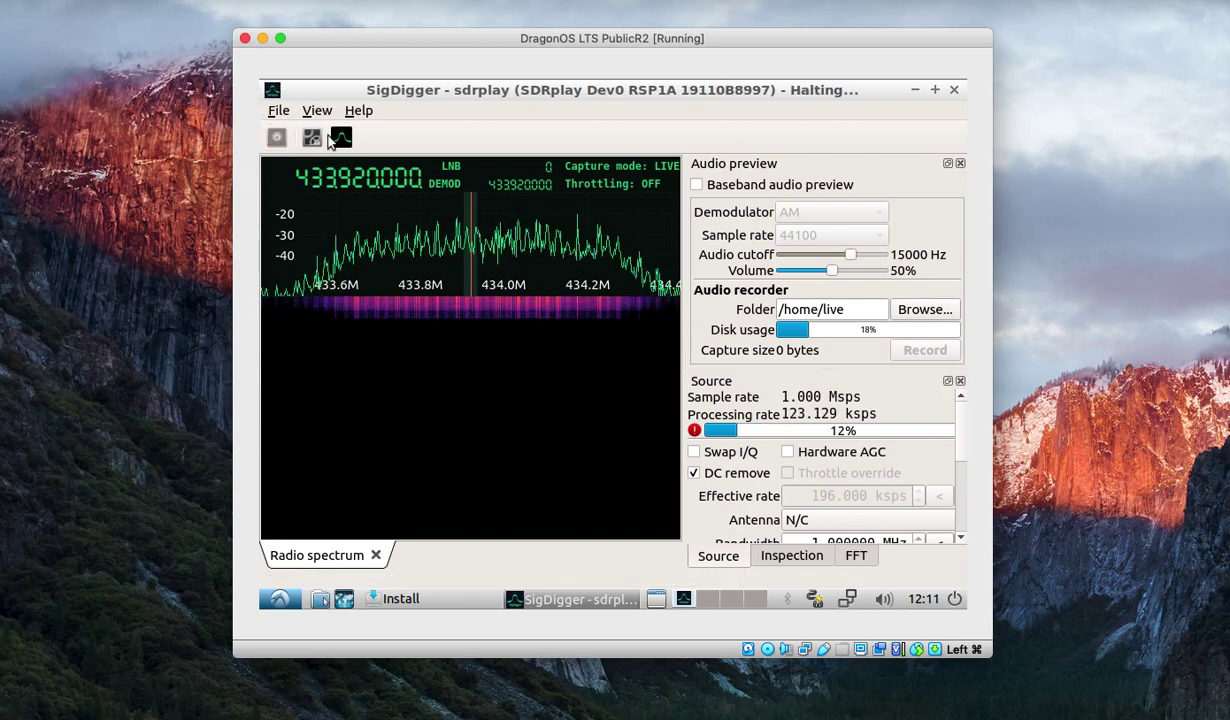
left_click(954, 90)
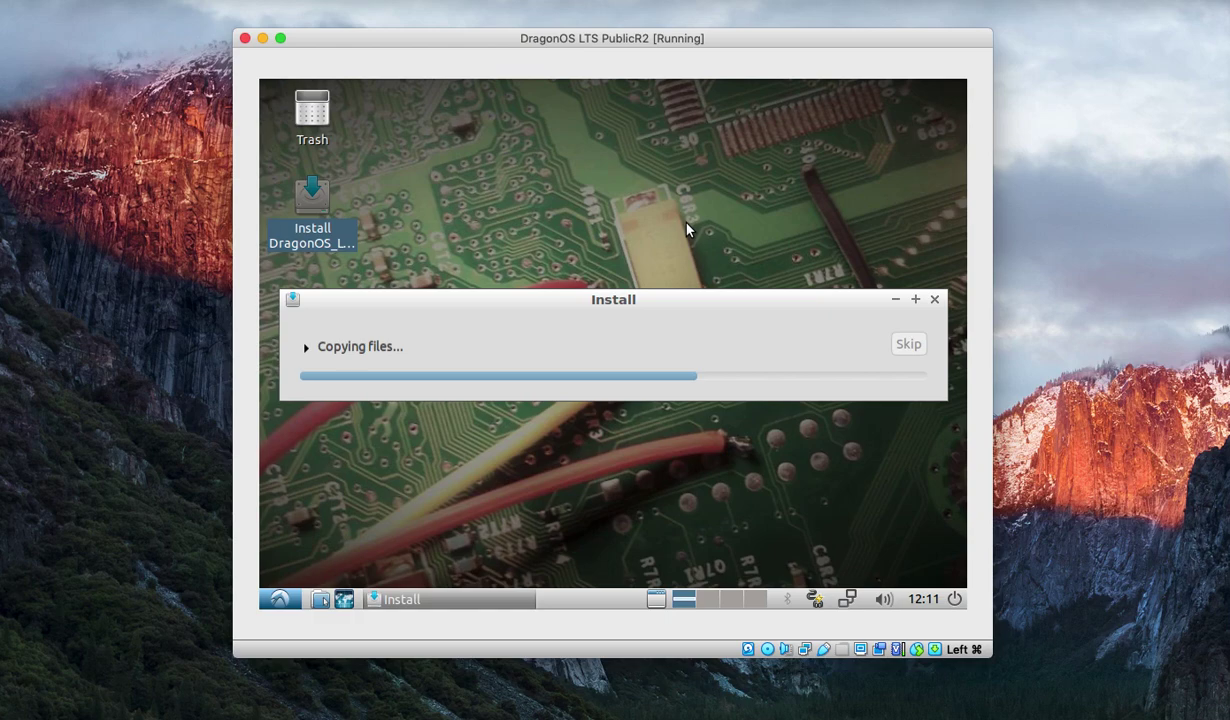
Open LXTerminal from the System Tools menu.
left_click(279, 599)
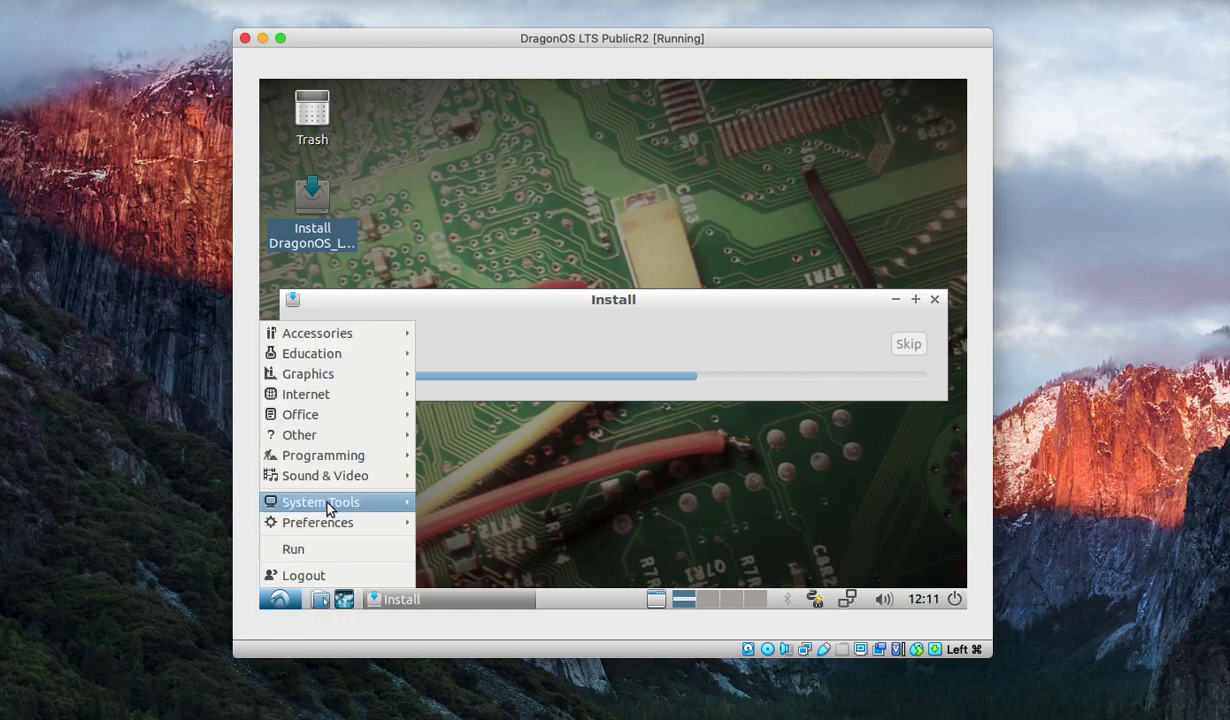
mouse_move(326, 508)
left_click(502, 379)
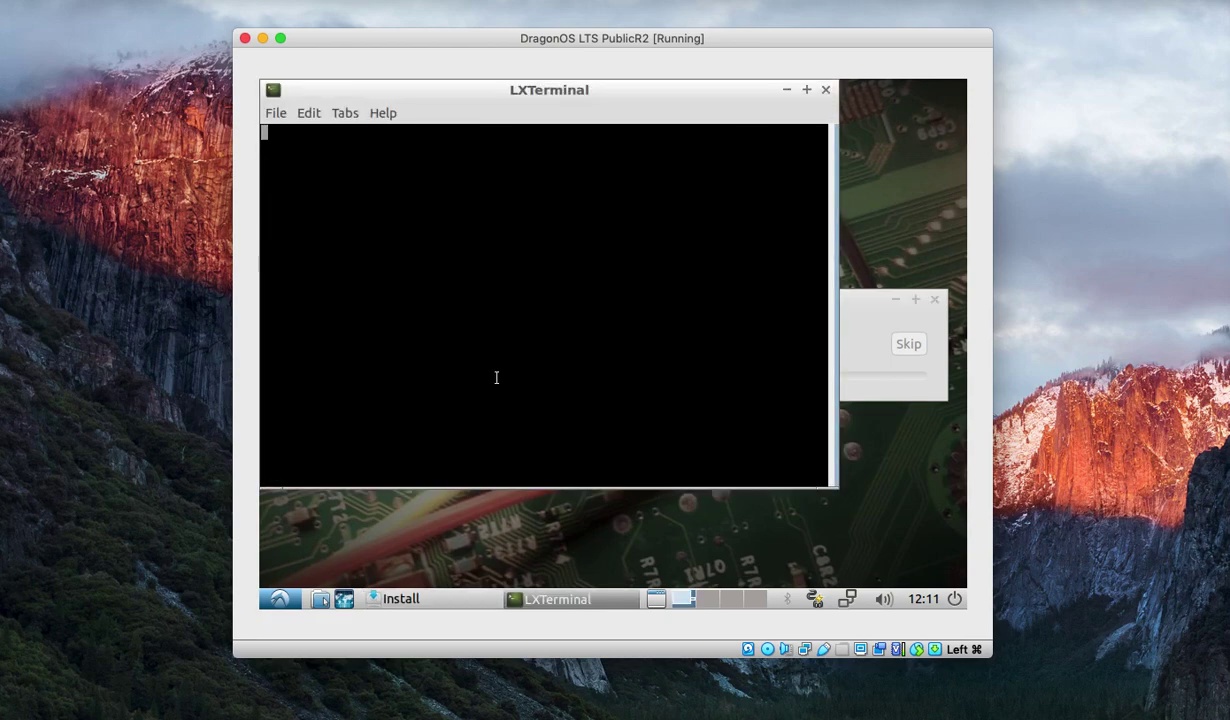
Run rfcat, interrupt it with Ctrl+C, and minimize the terminal.
type("rfcat")
key("Return")
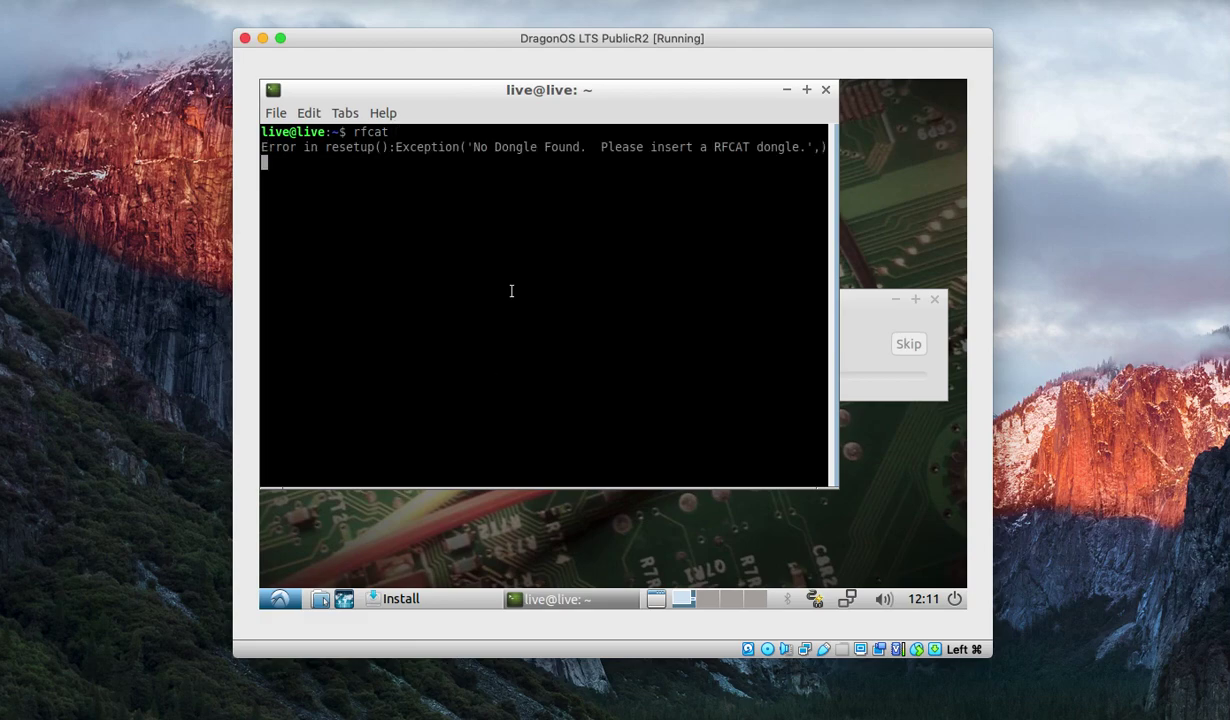
key("ctrl+c")
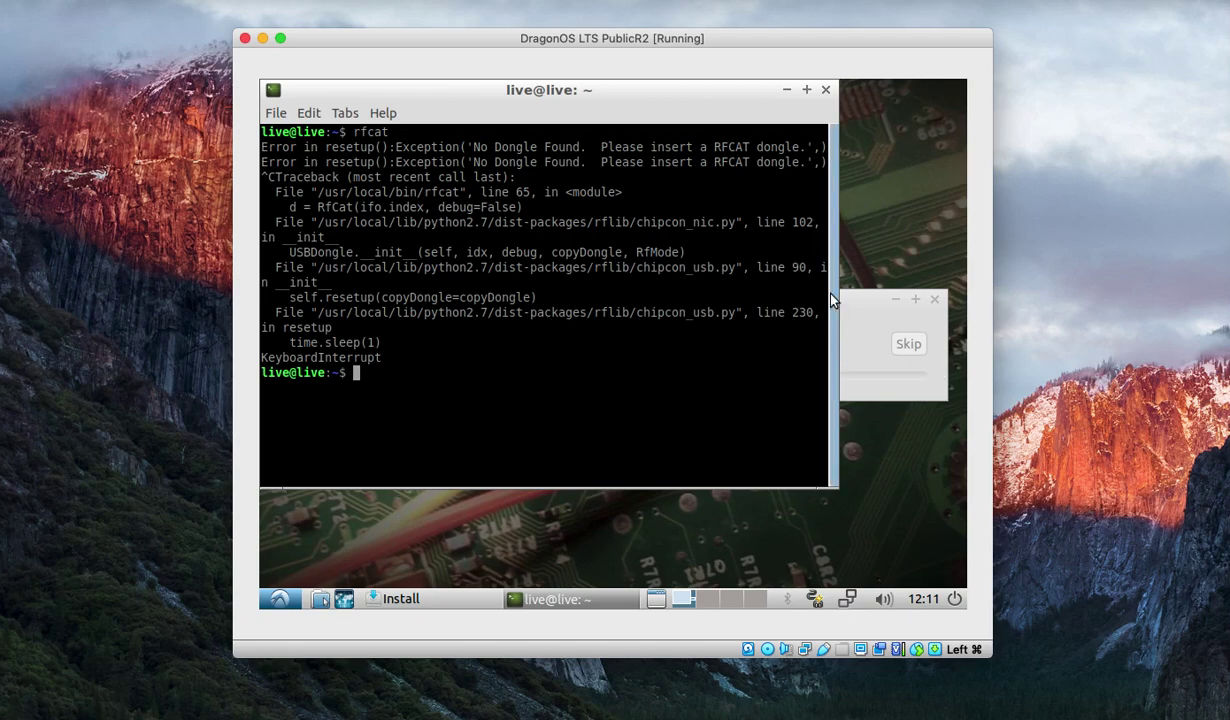
left_click(787, 91)
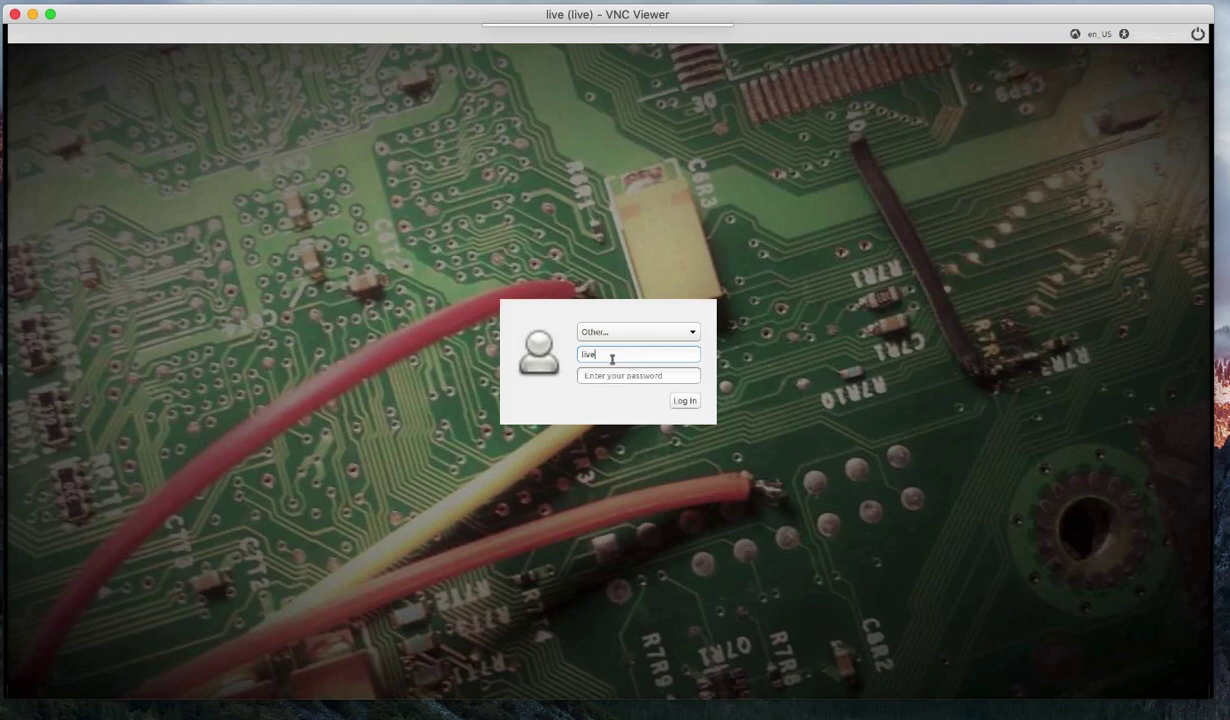
Log in to the DragonOS live session and close the language-support Information dialog.
left_click(680, 401)
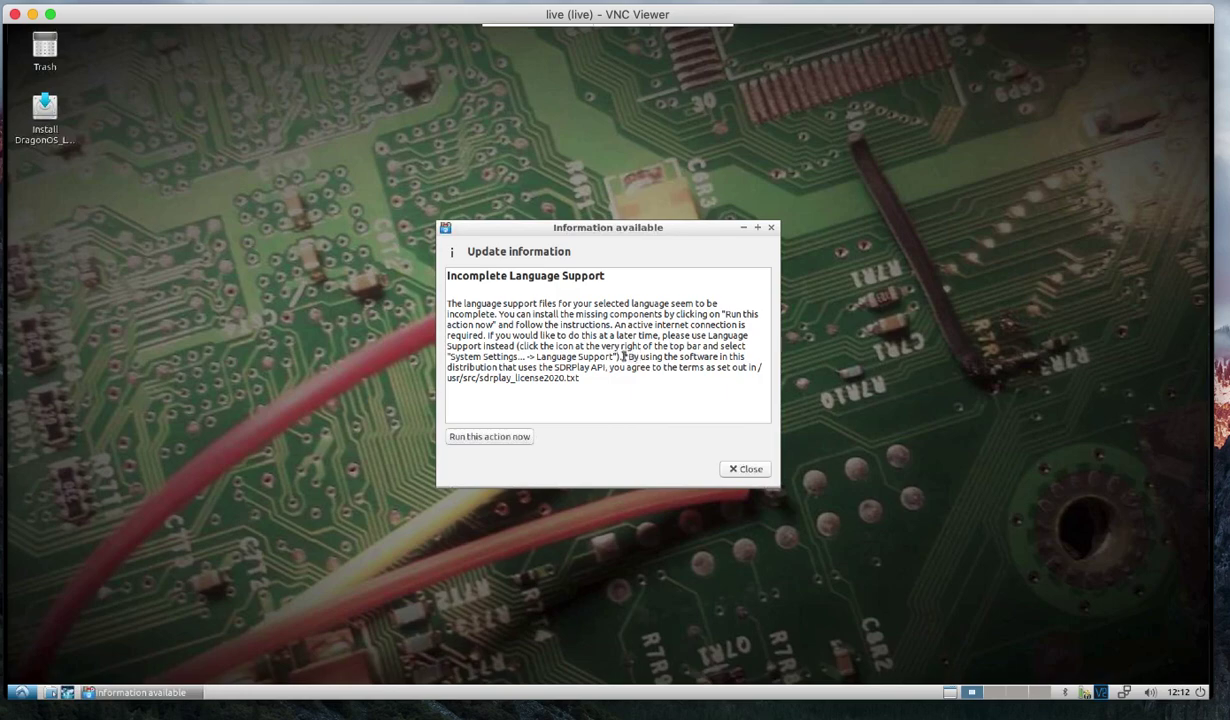
left_click(771, 229)
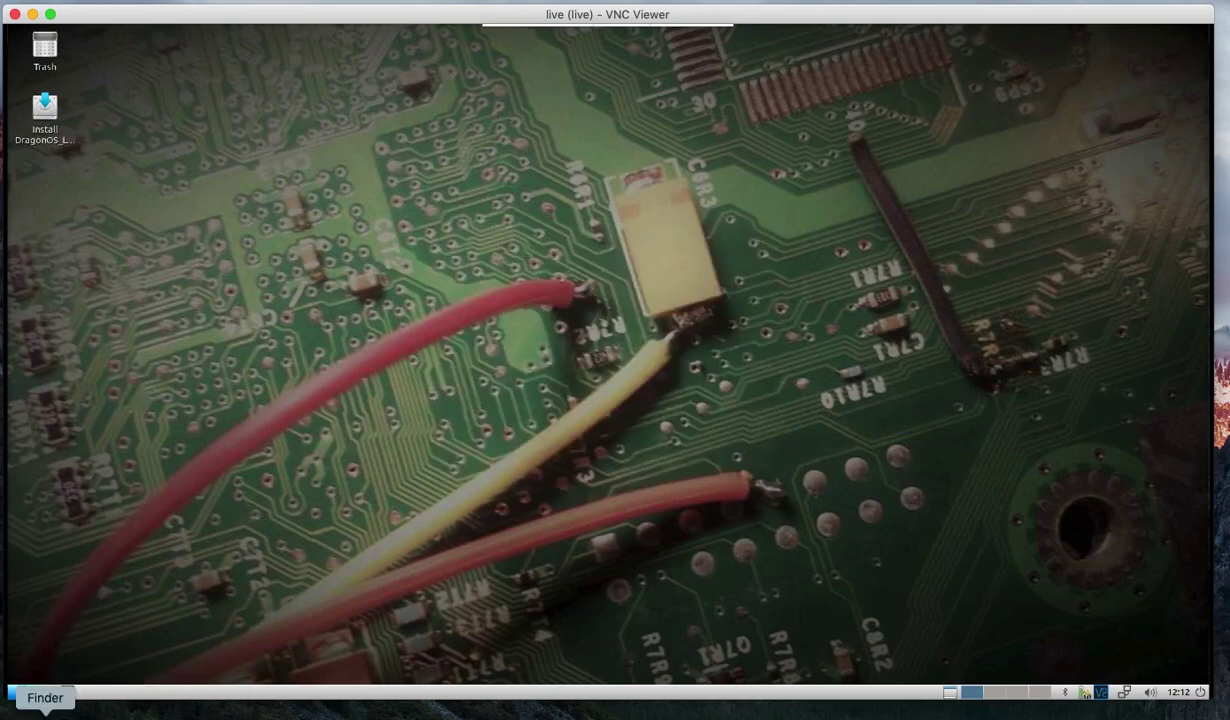
Open the DragonOS application menu to its Education section.
left_click(20, 690)
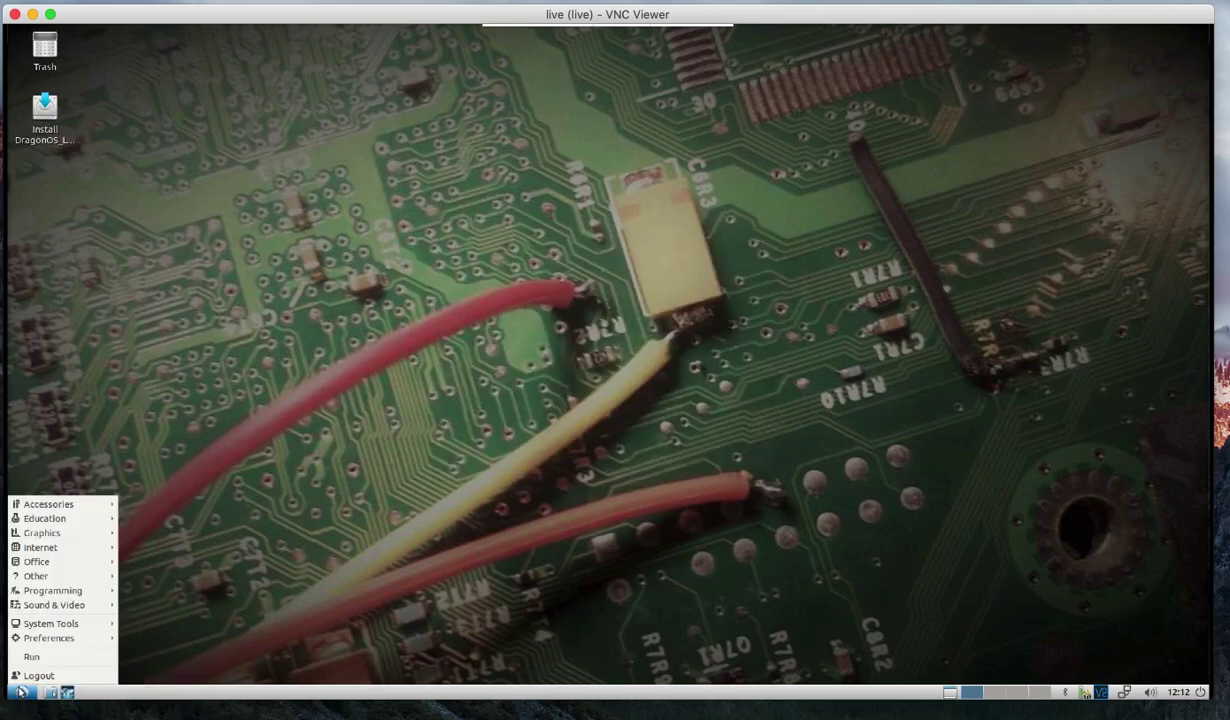
mouse_move(62, 516)
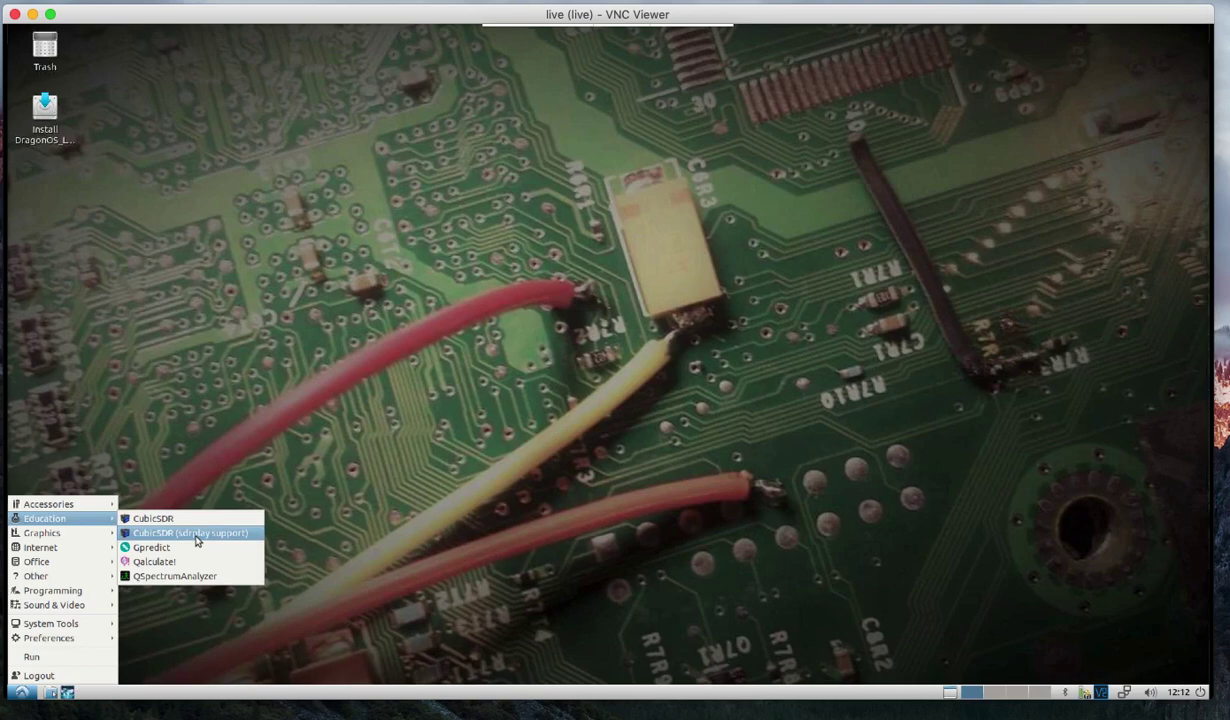
Launch CubicSDR (sdrplay support), refresh the device list, and select SDRplay Dev2 RSPduo.
left_click(197, 536)
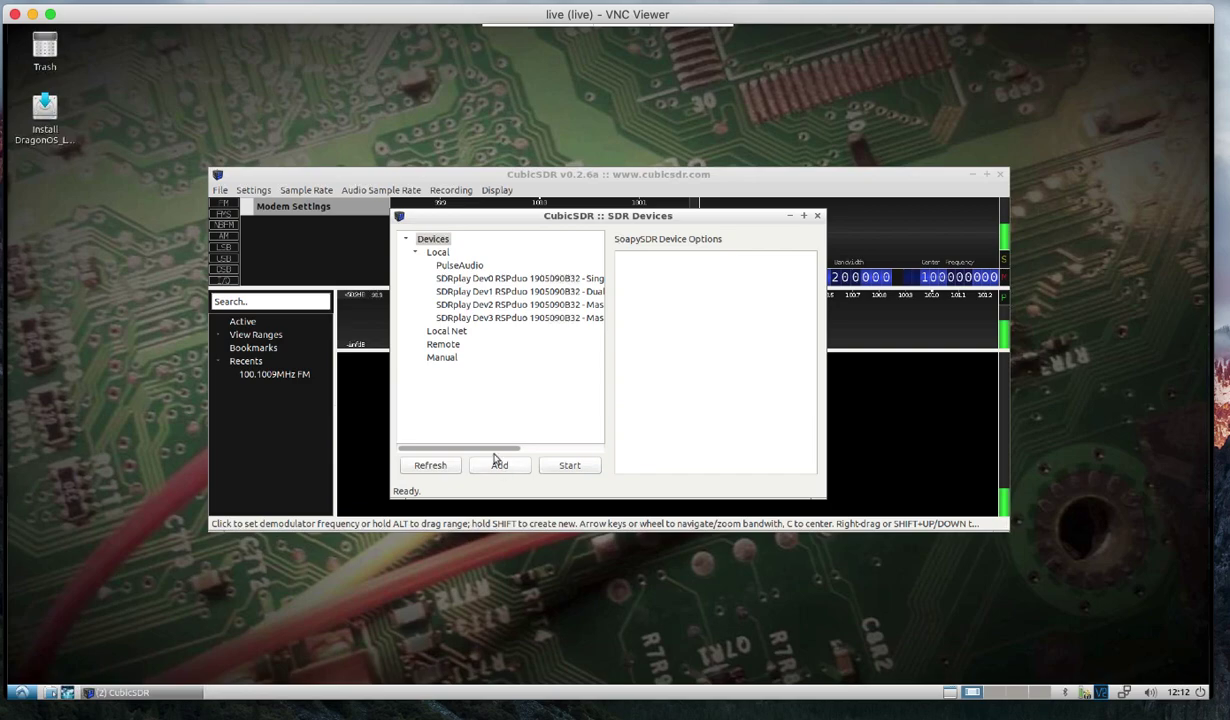
left_click_drag(480, 448, 566, 451)
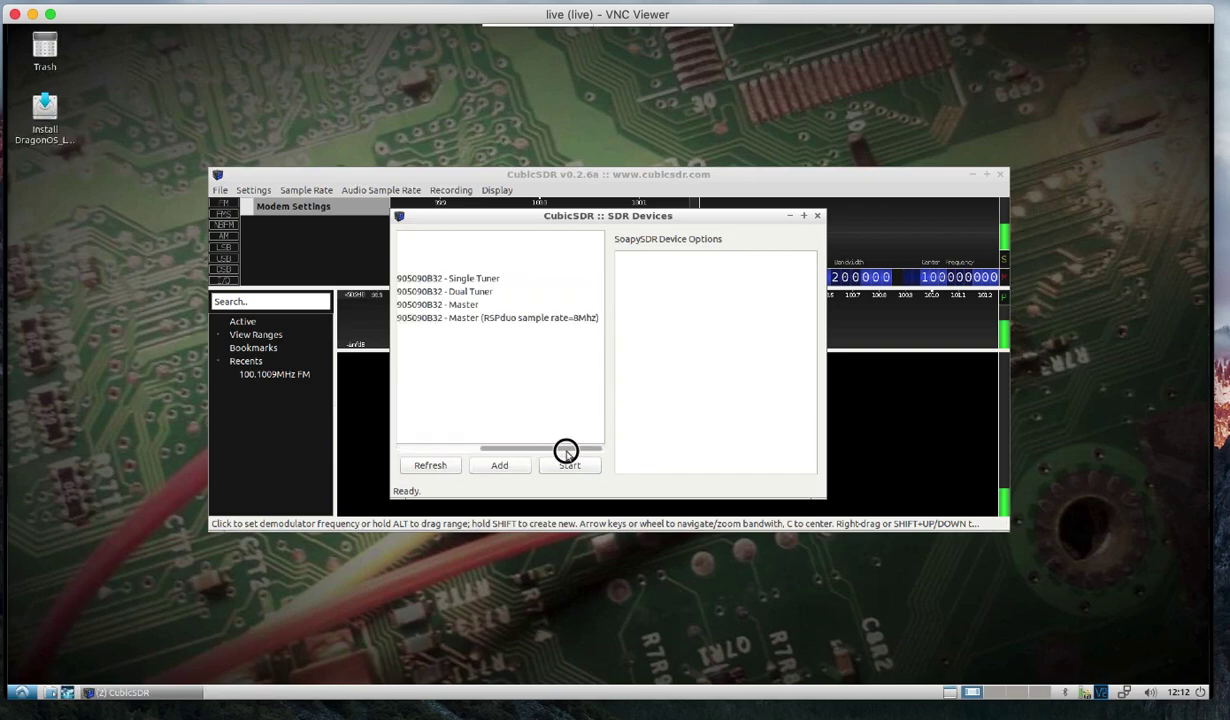
left_click(455, 304)
left_click_drag(489, 428, 425, 432)
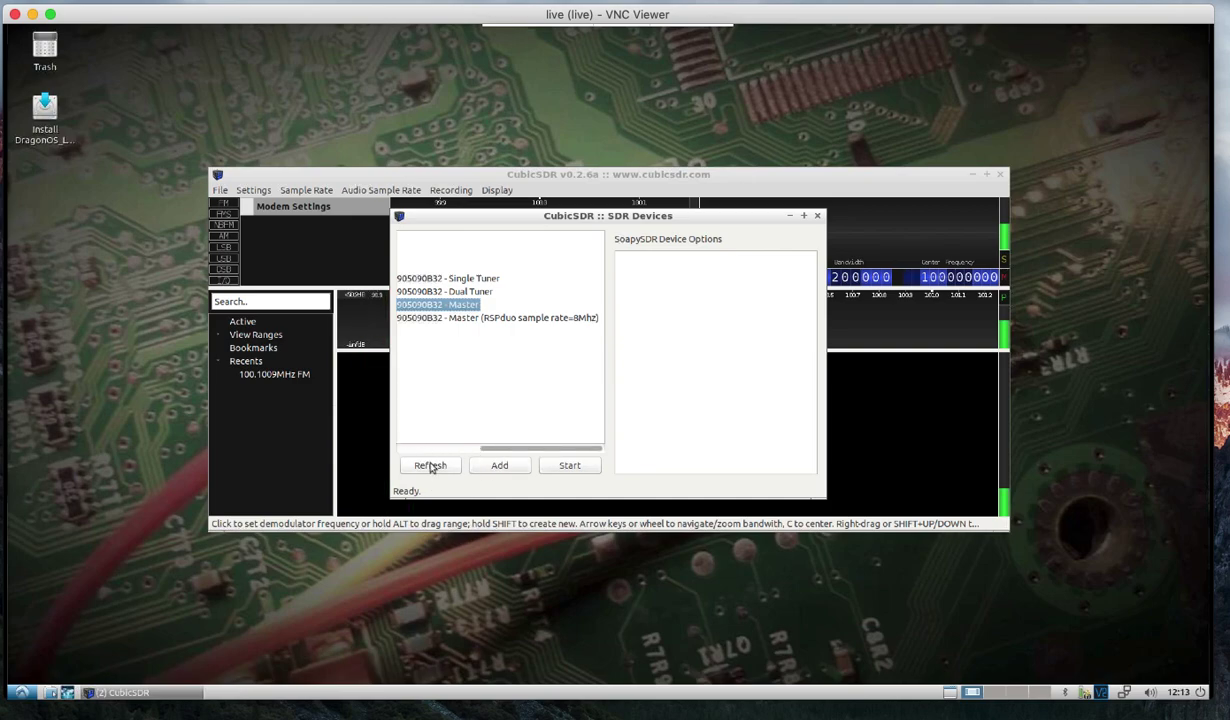
left_click(430, 465)
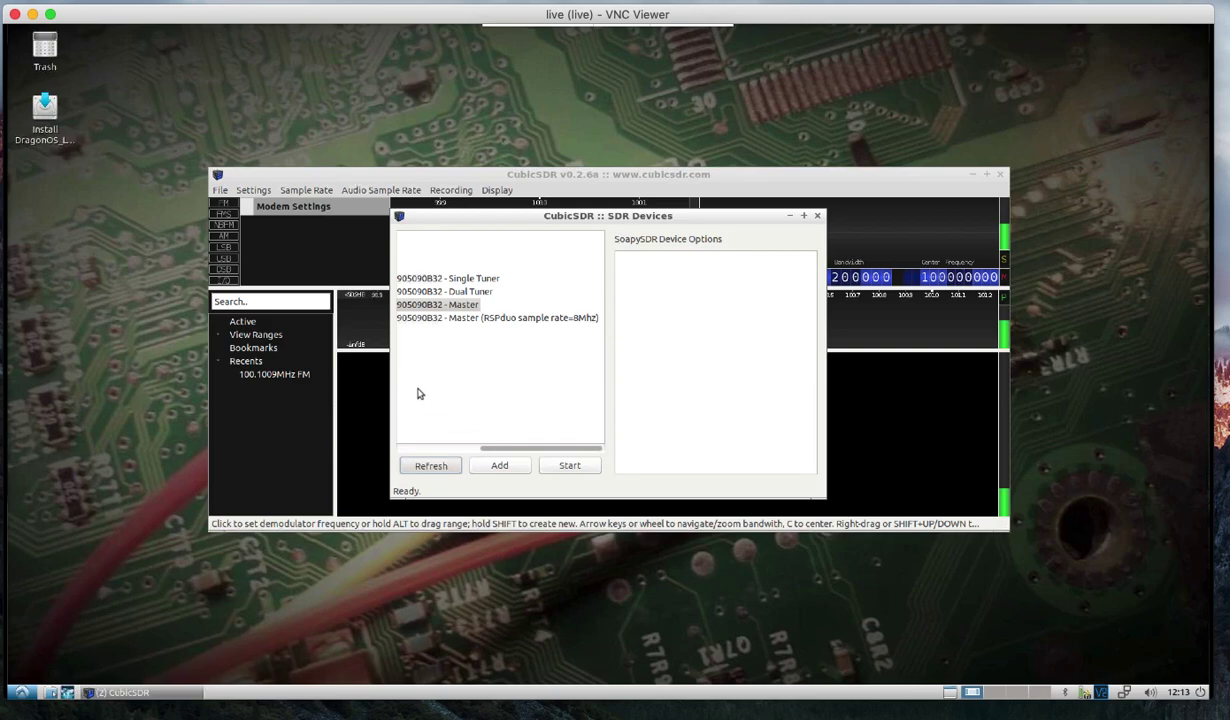
left_click(468, 303)
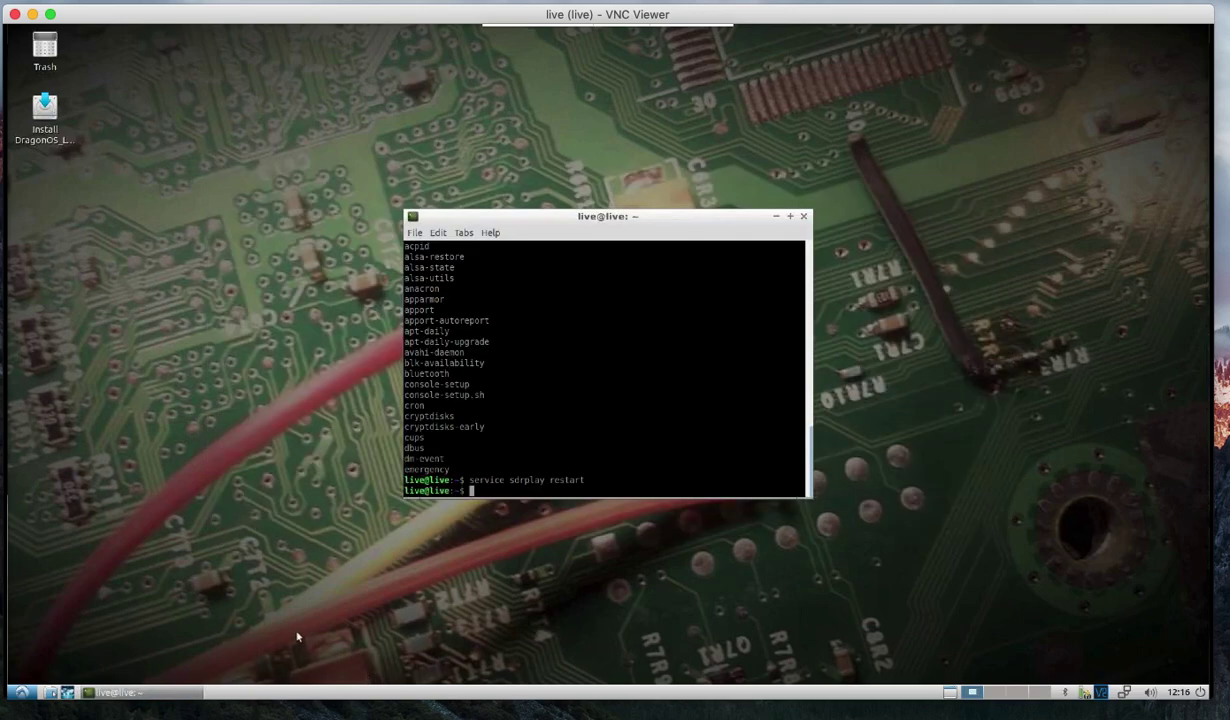
left_click(21, 690)
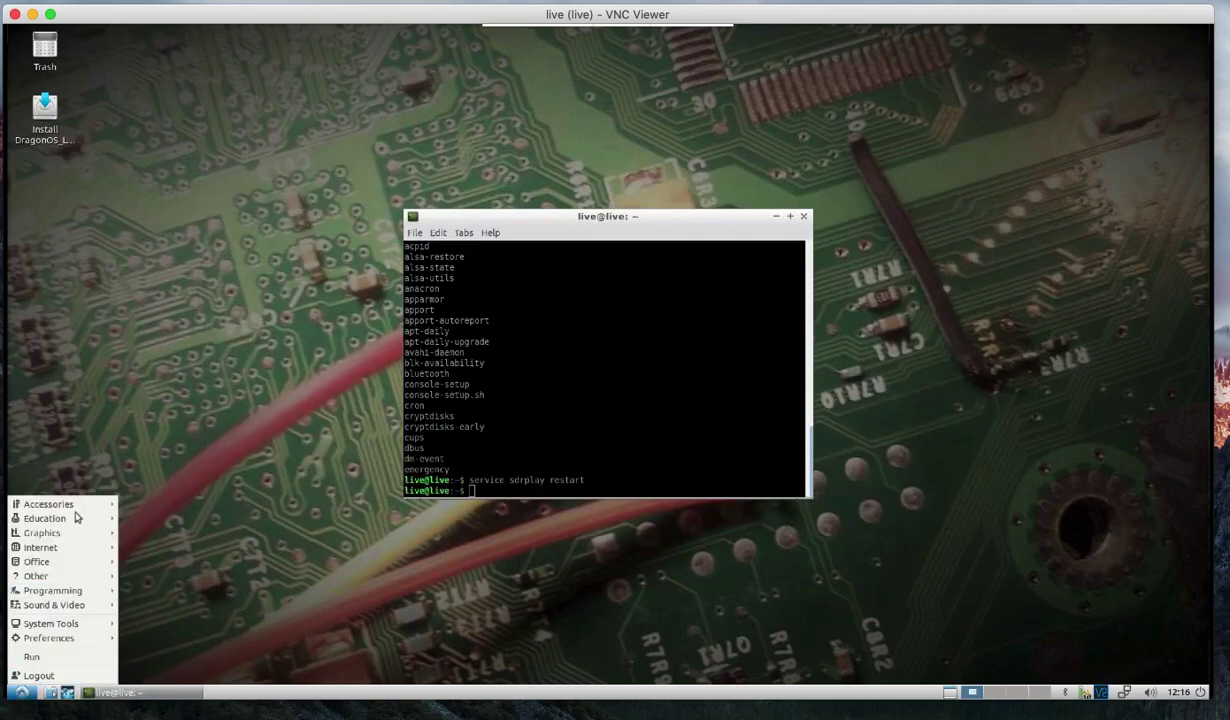
mouse_move(77, 517)
left_click(215, 533)
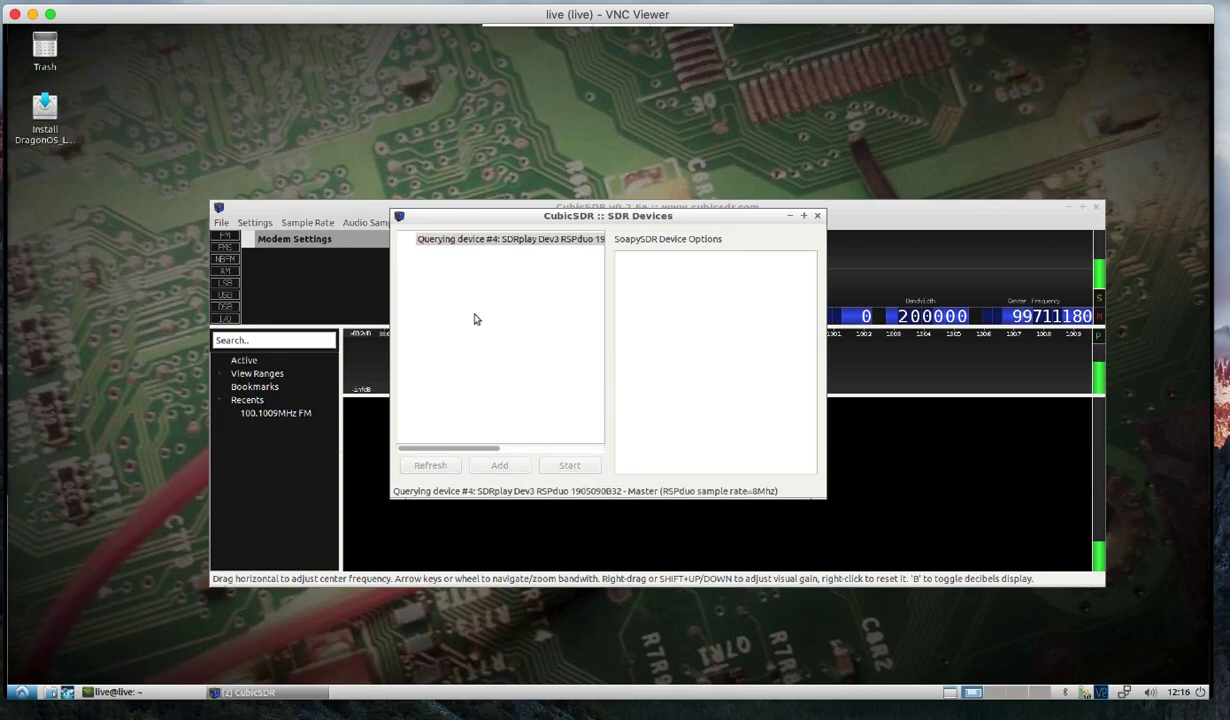
left_click(489, 279)
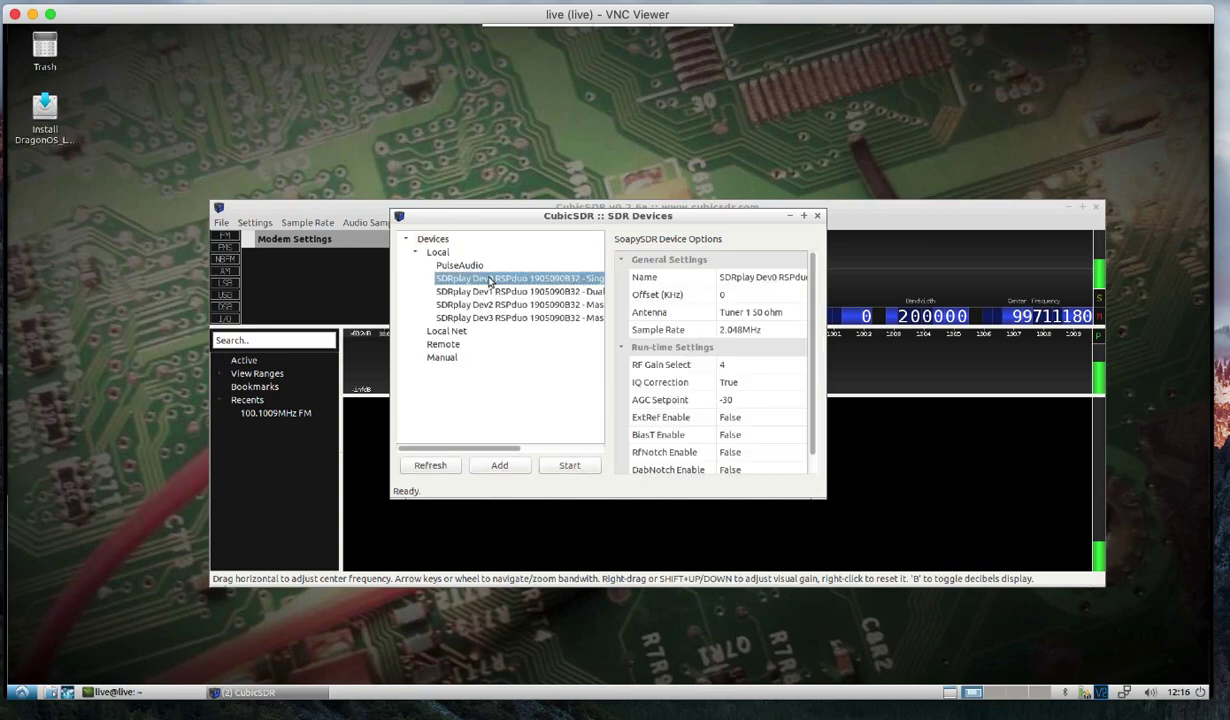
left_click(819, 216)
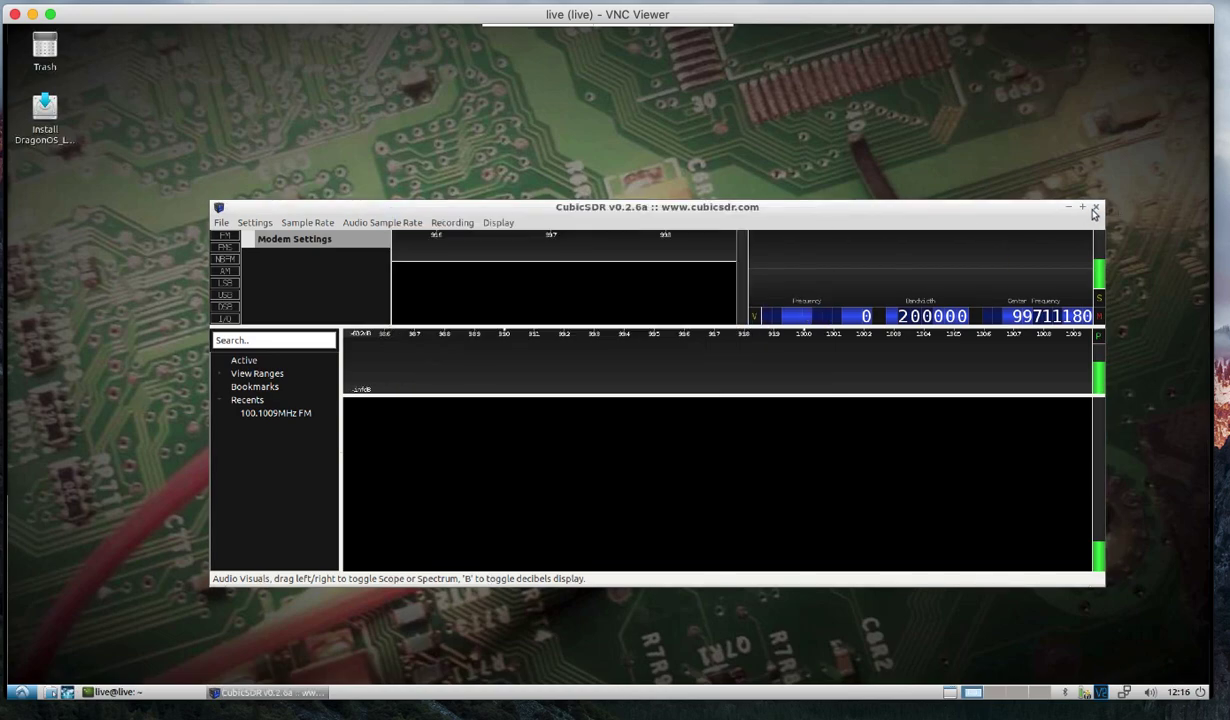
left_click(1095, 210)
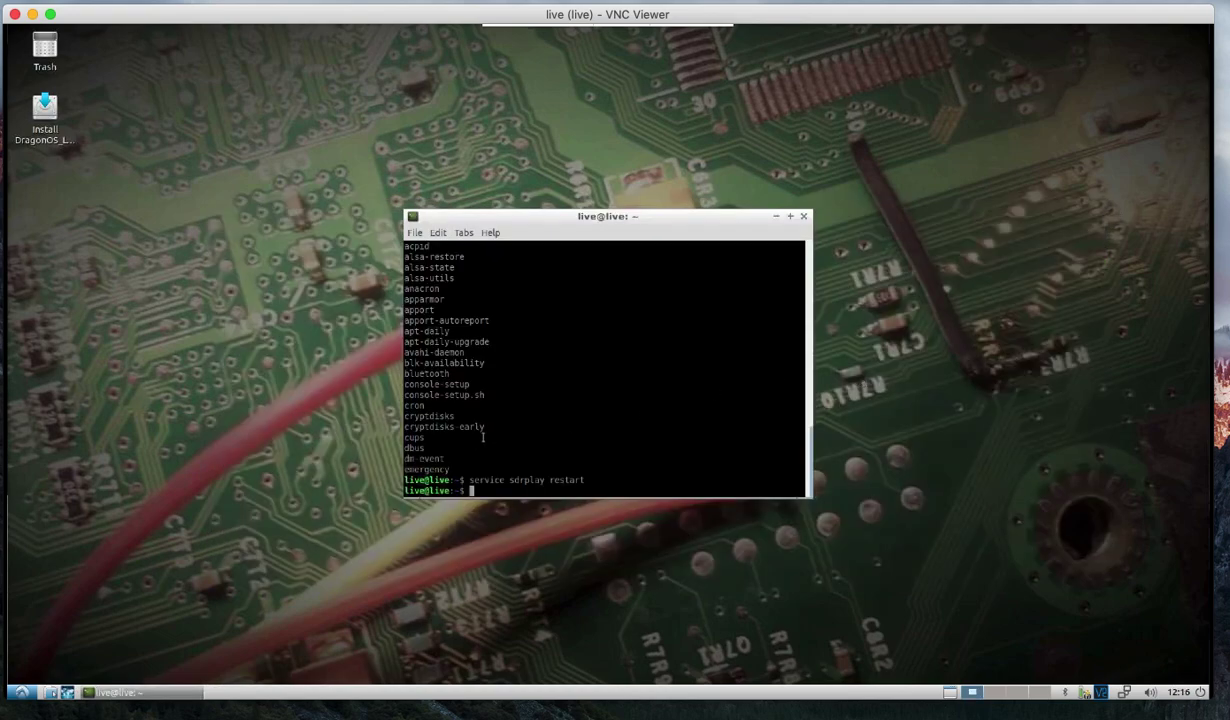
Clear the terminal, relaunch CubicSDR with sdrplay support, and review the SDRplay Dev0 RSPduo entry.
type("clear")
key("Return")
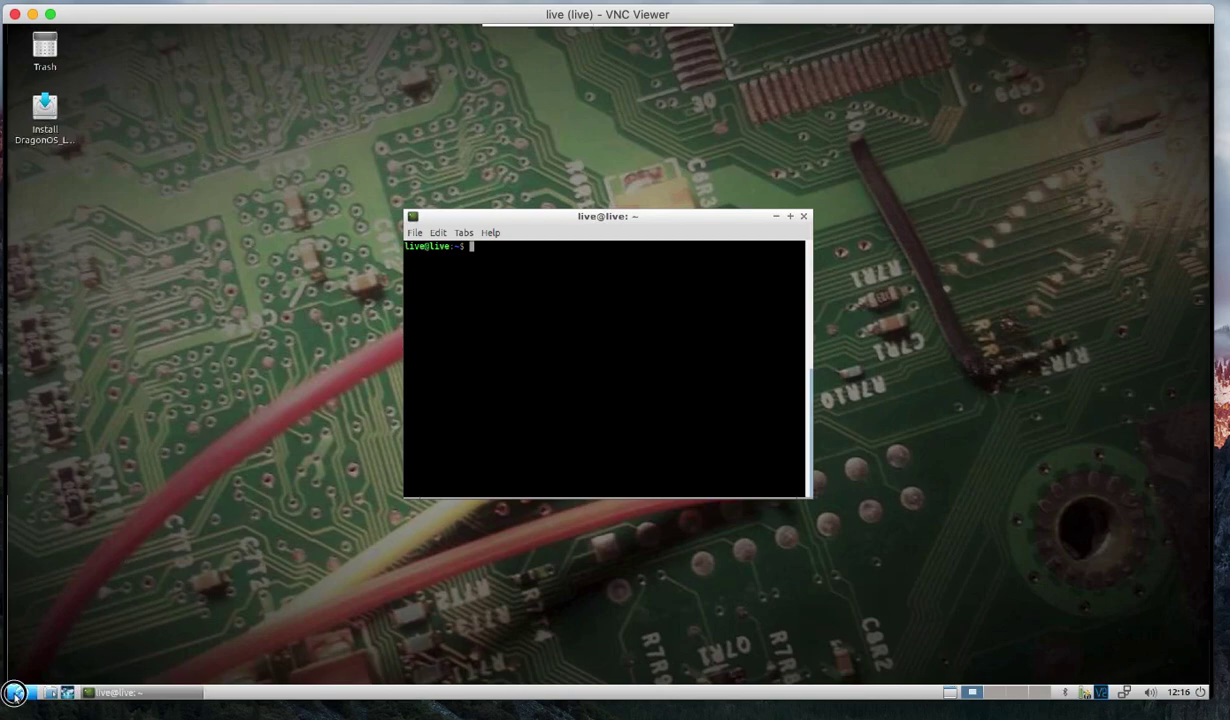
left_click(17, 695)
mouse_move(44, 542)
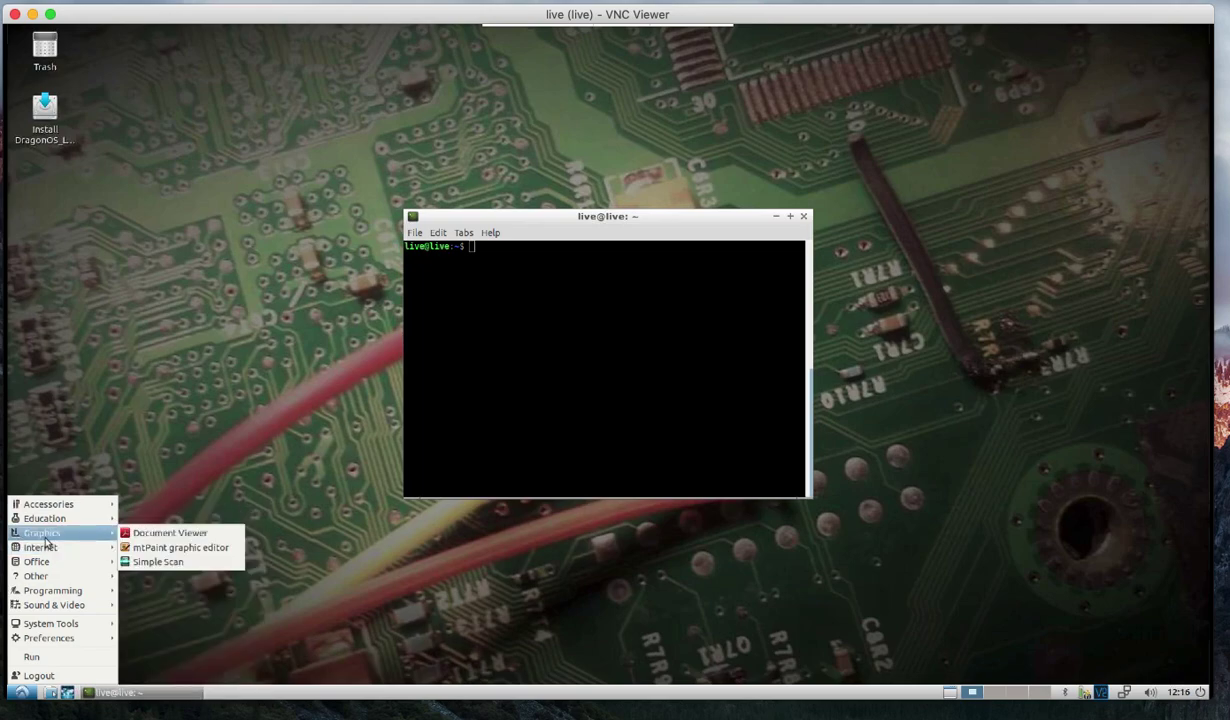
mouse_move(52, 516)
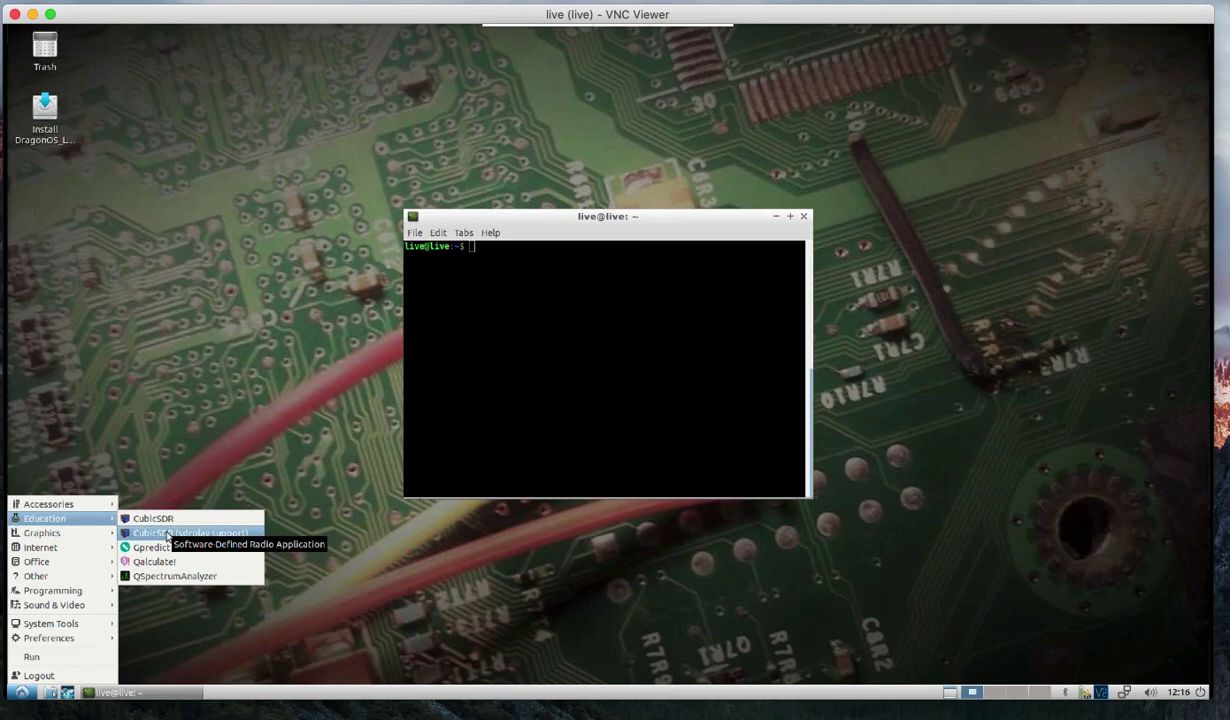
left_click(167, 534)
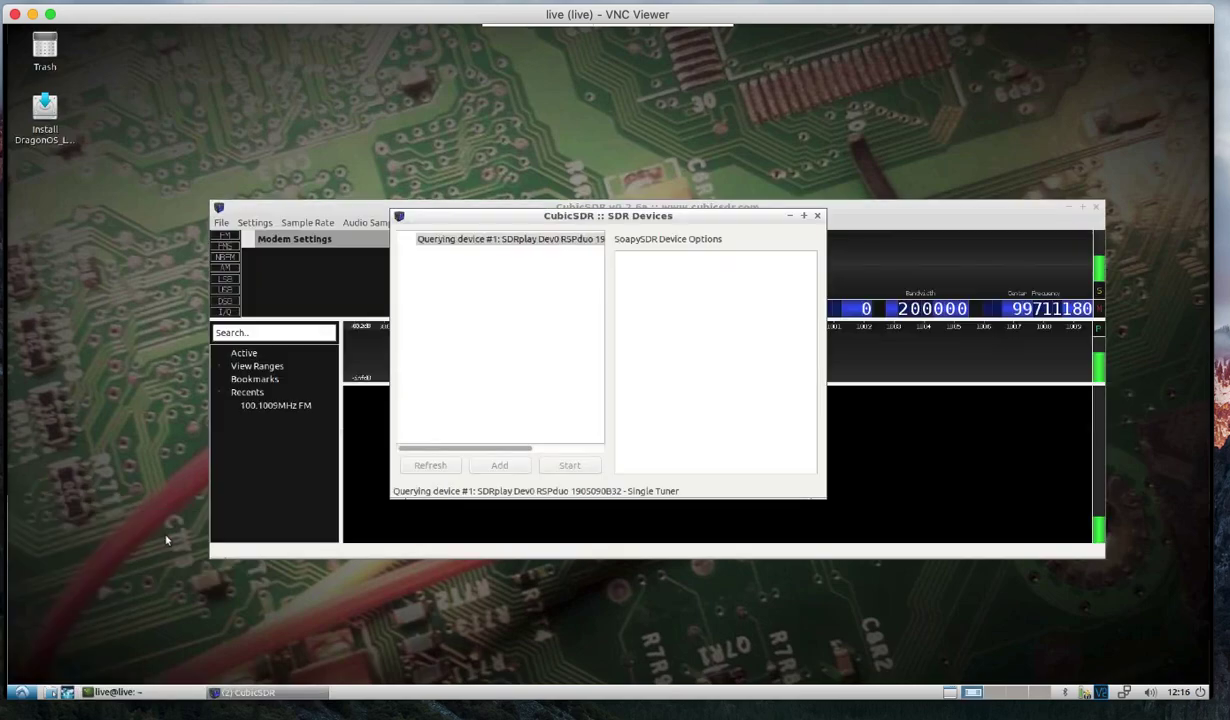
left_click(468, 278)
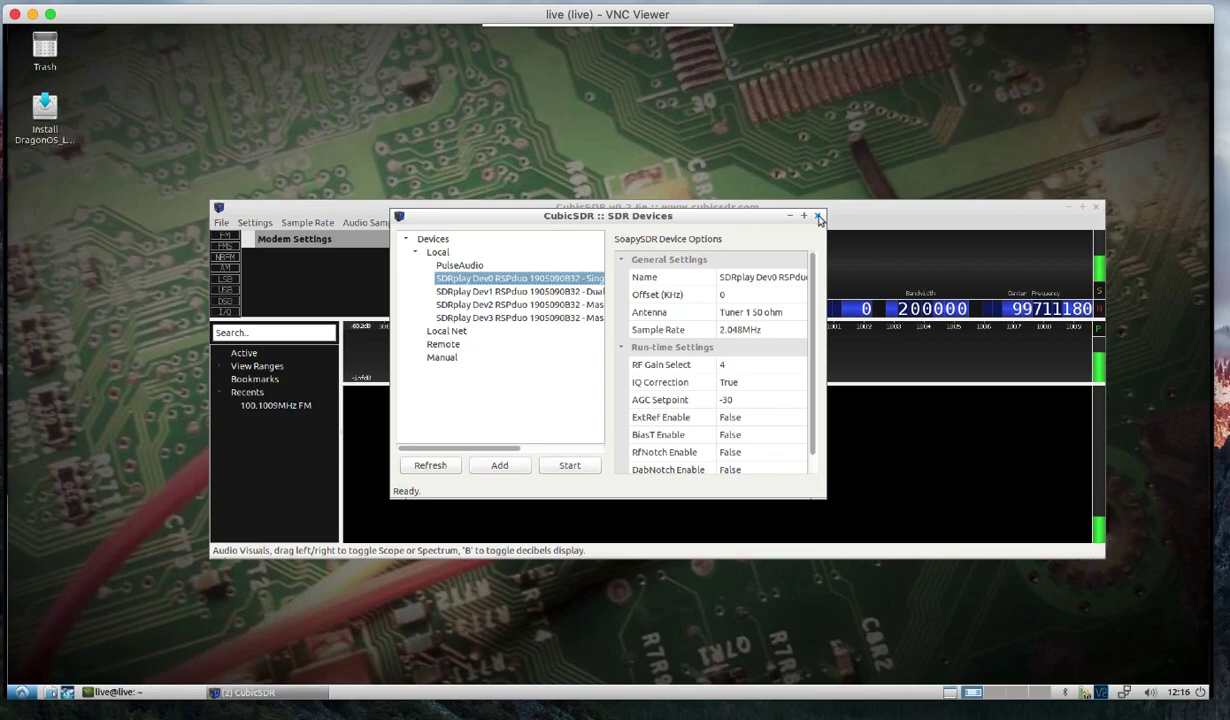
left_click(818, 217)
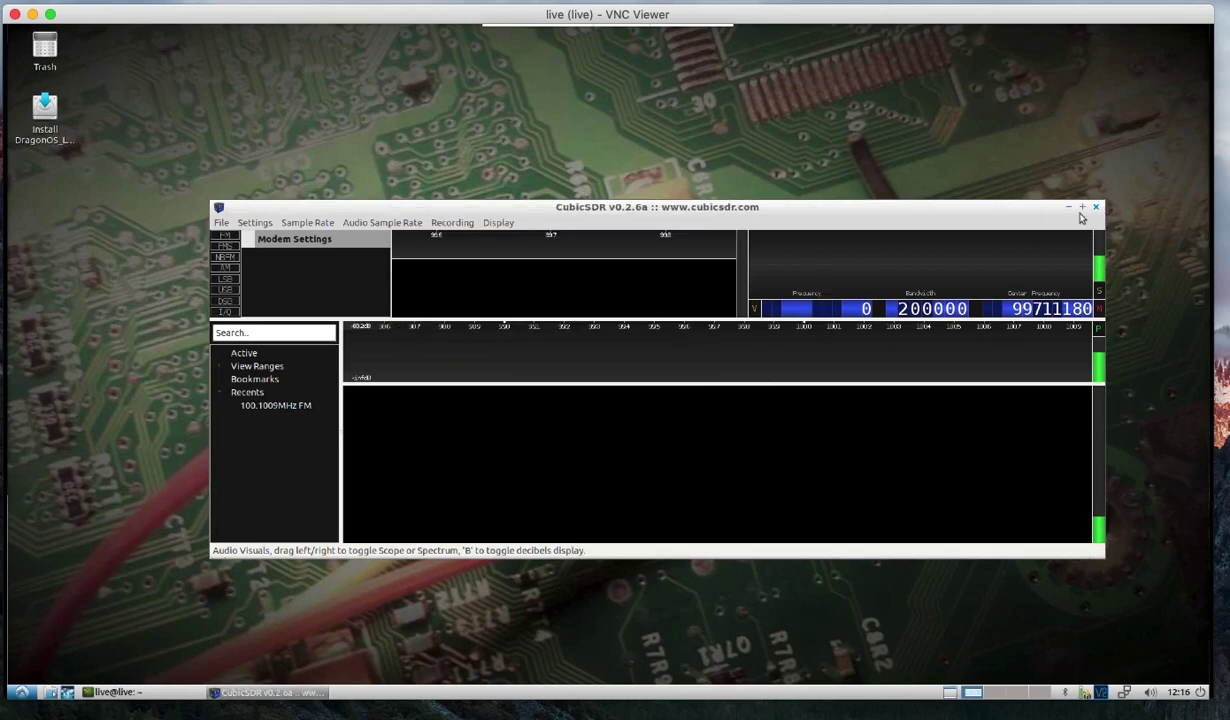
Run 'sudo service sdrplay restart', then relaunch CubicSDR with sdrplay support from Education.
type("sudo ")
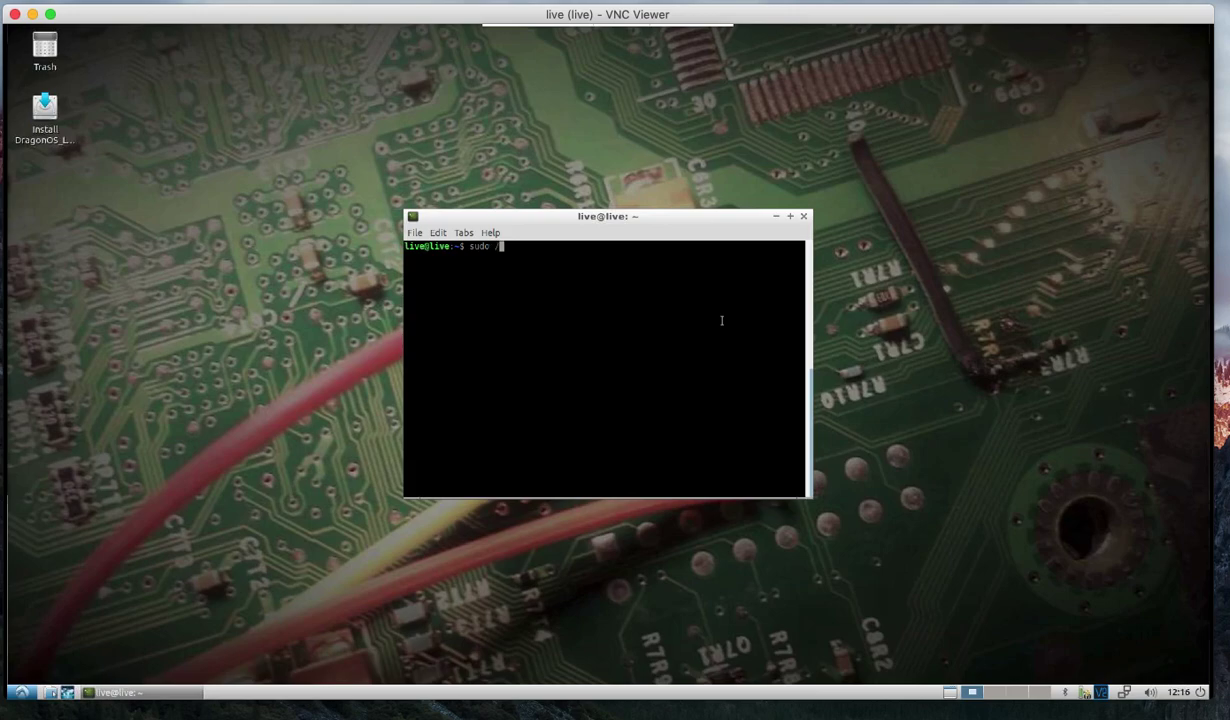
type("service sdrplay restart")
key("Return")
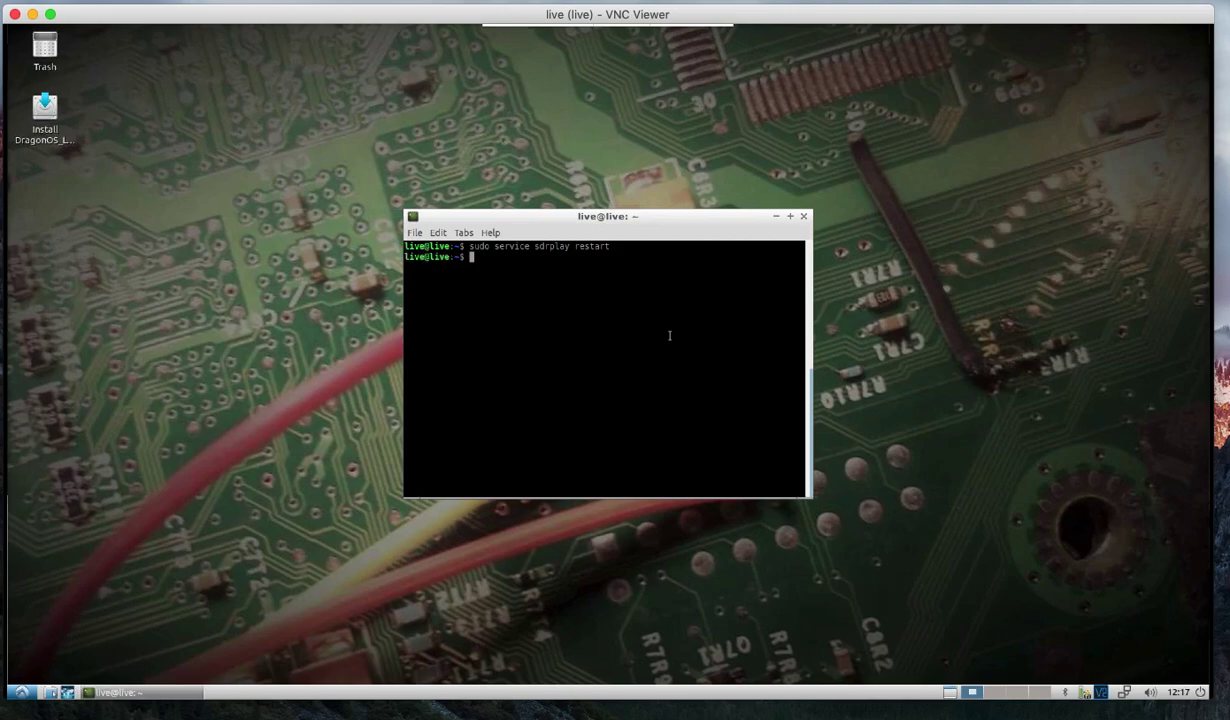
left_click(20, 693)
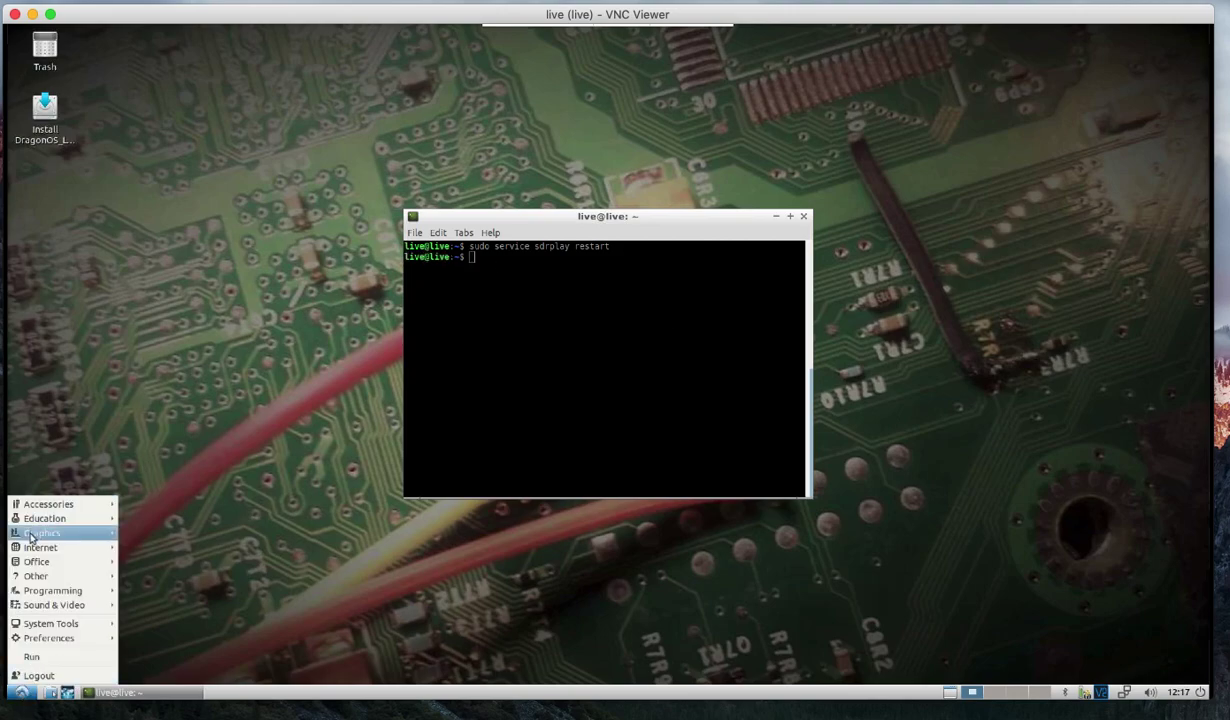
left_click(205, 534)
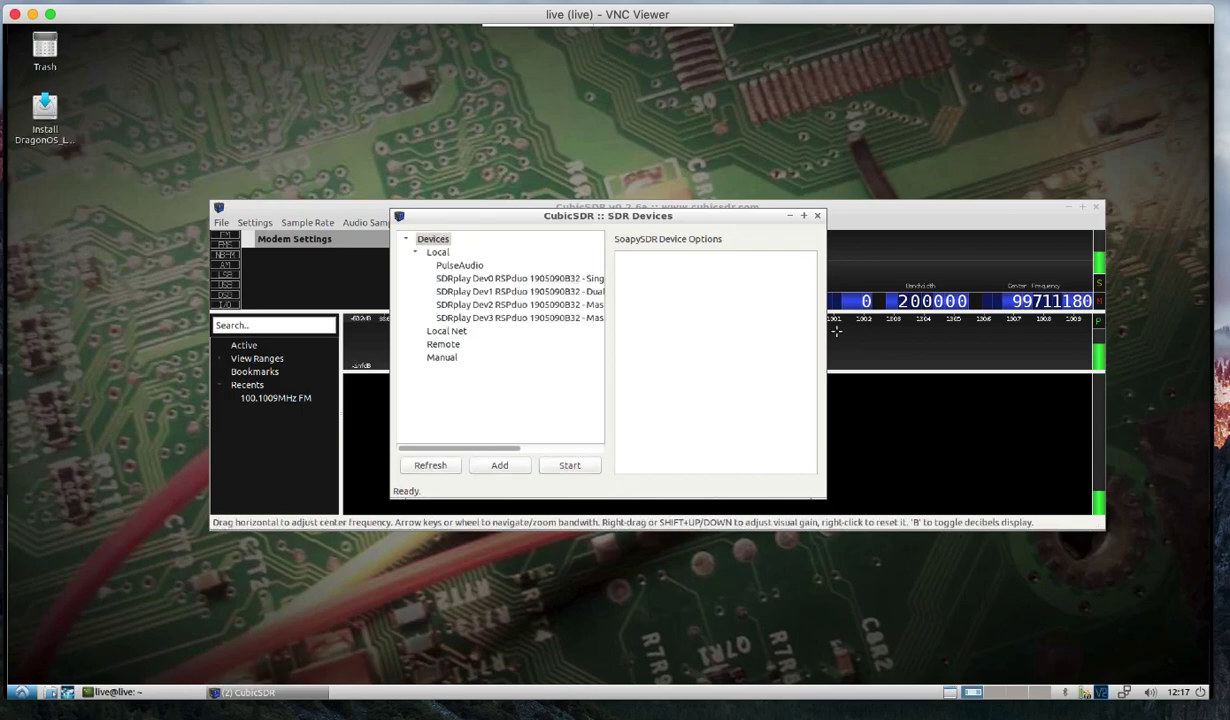
Widen the device list and start streaming from the SDRplay Dev1 RSPduo Dual Tuner.
left_click_drag(822, 329, 1014, 333)
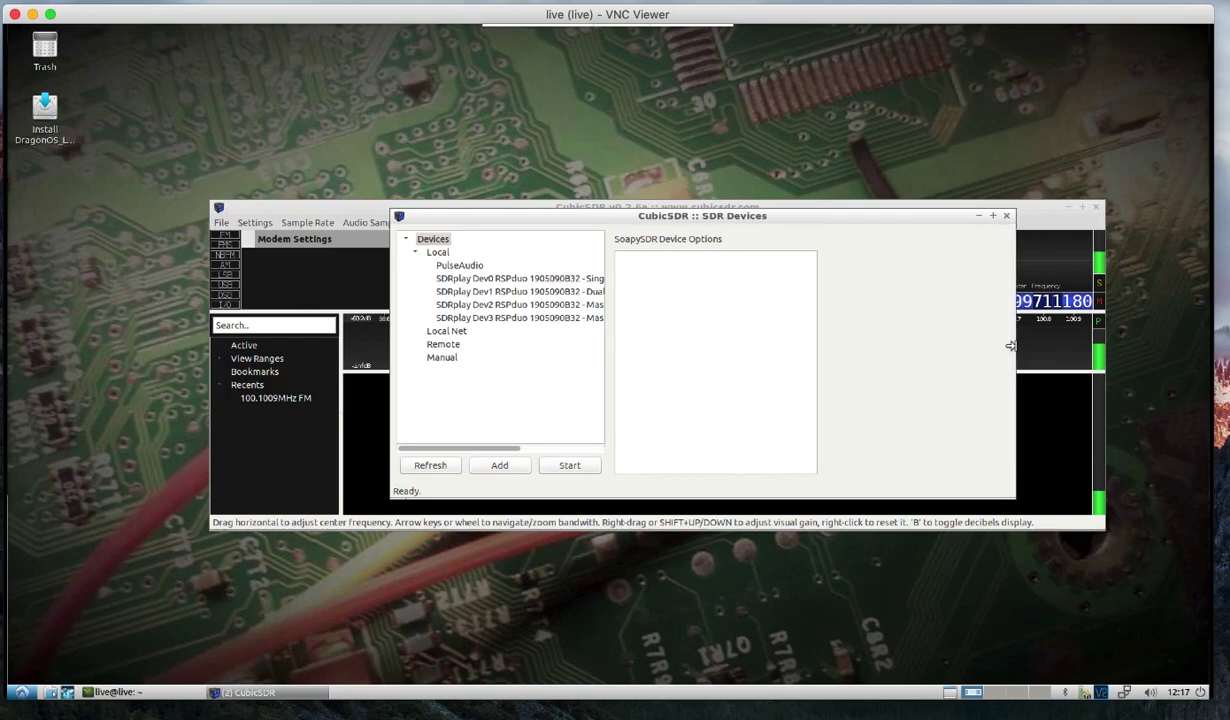
left_click(580, 279)
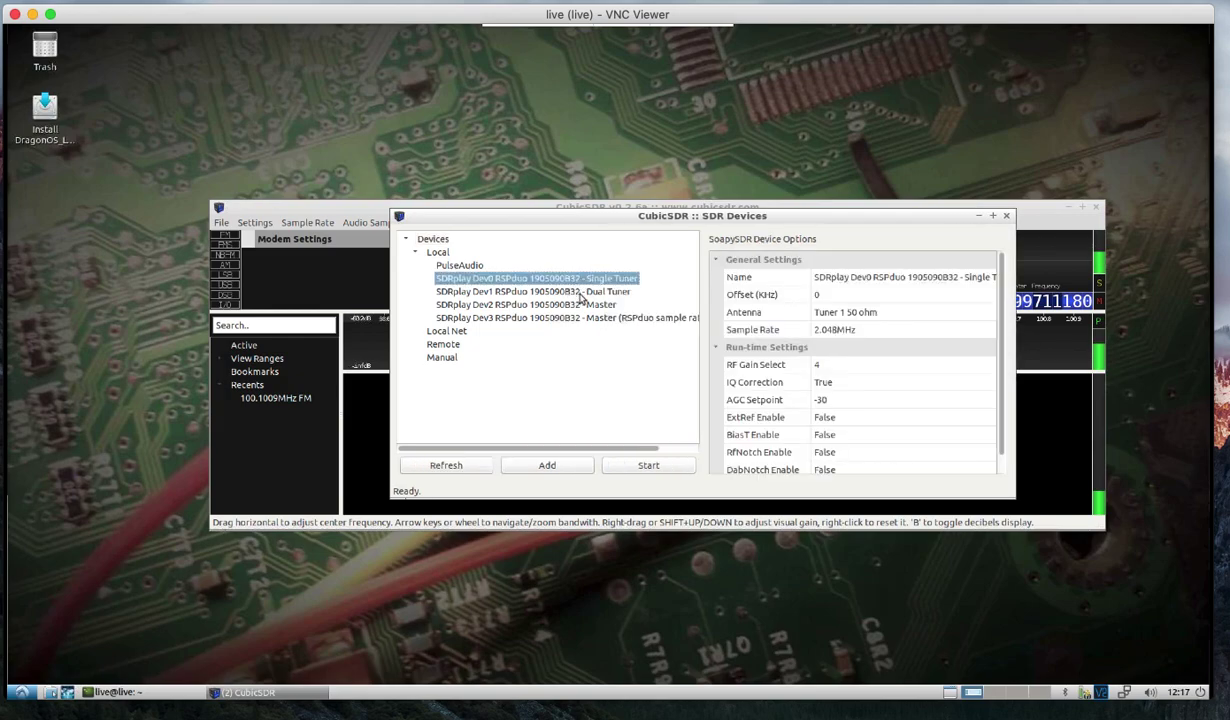
left_click(580, 291)
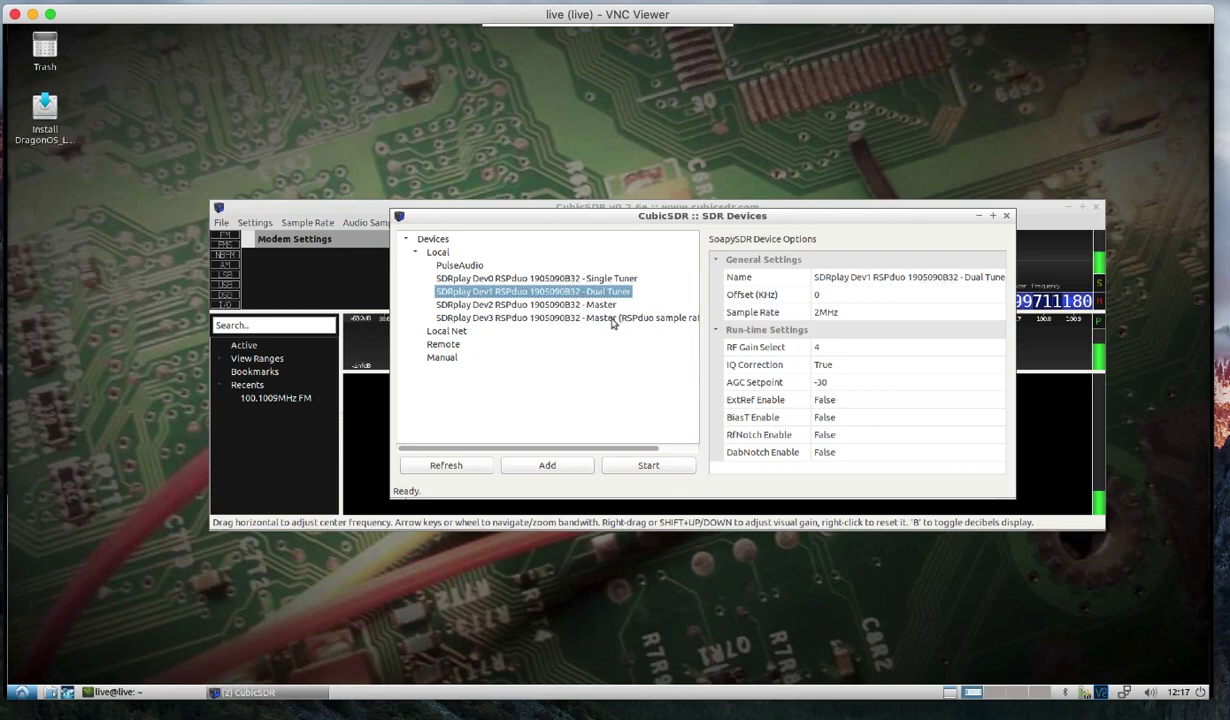
left_click(648, 466)
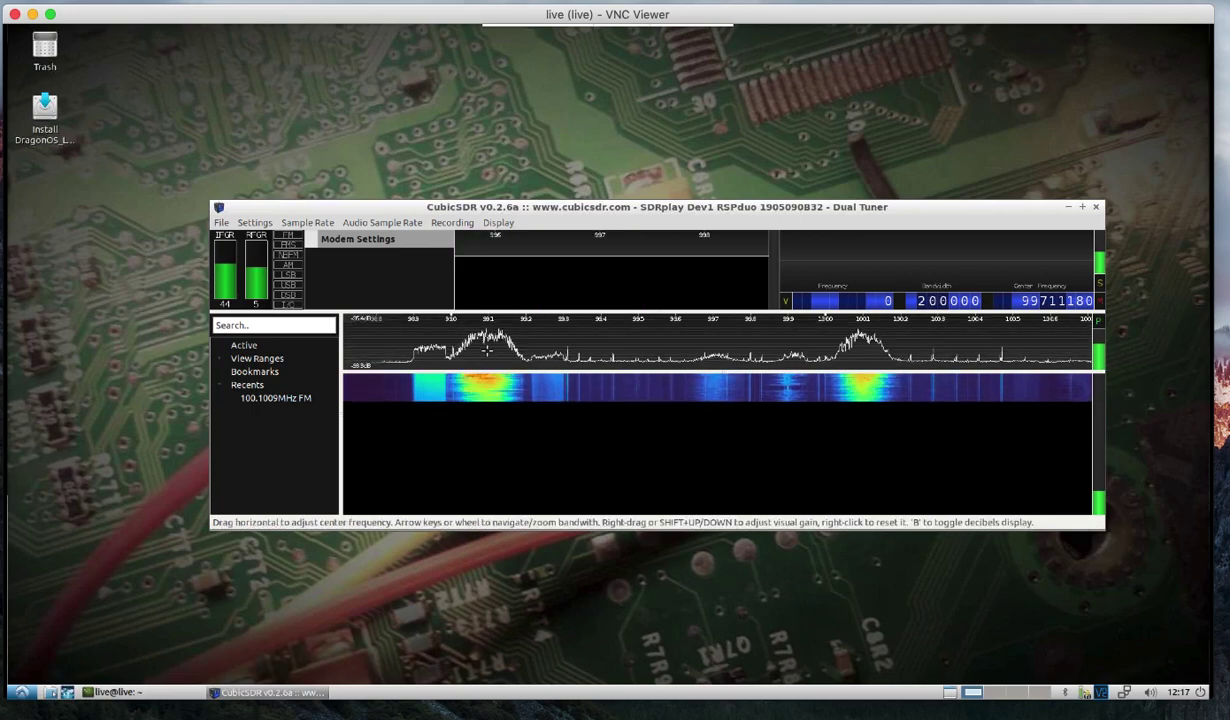
Add an FM demodulator on the waterfall and tune it onto the 100.0974 MHz station.
left_click(702, 490)
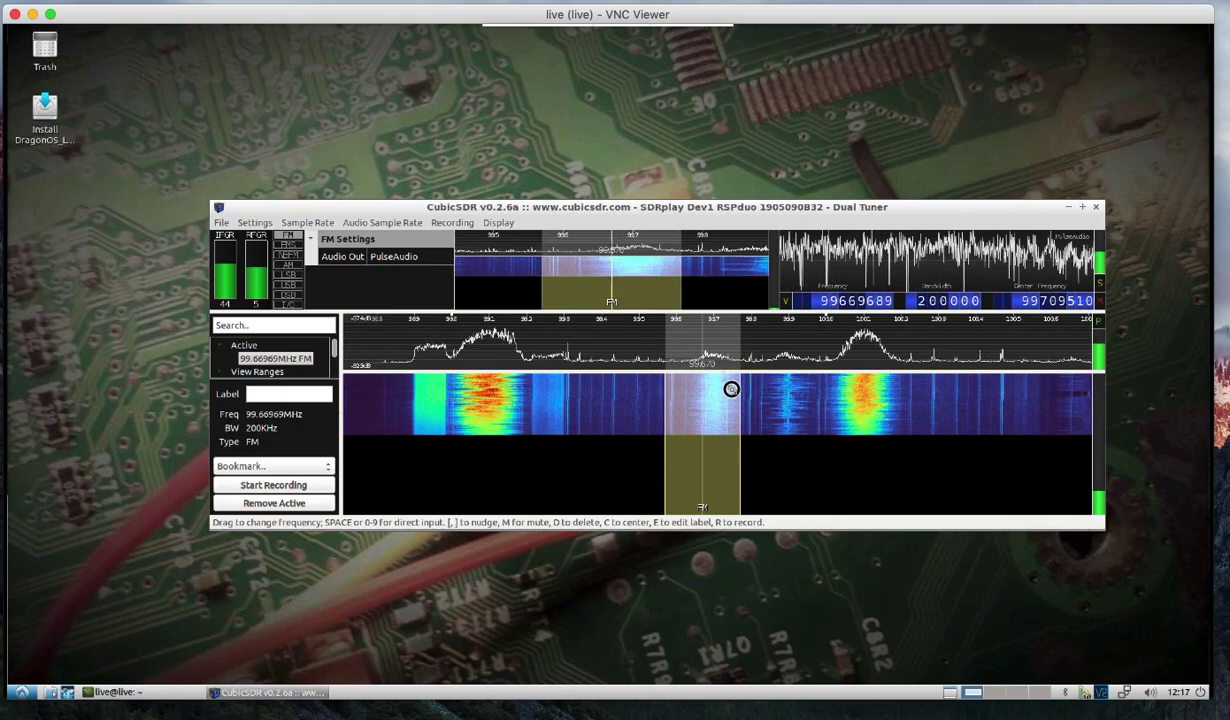
left_click_drag(741, 388, 835, 392)
left_click(853, 393)
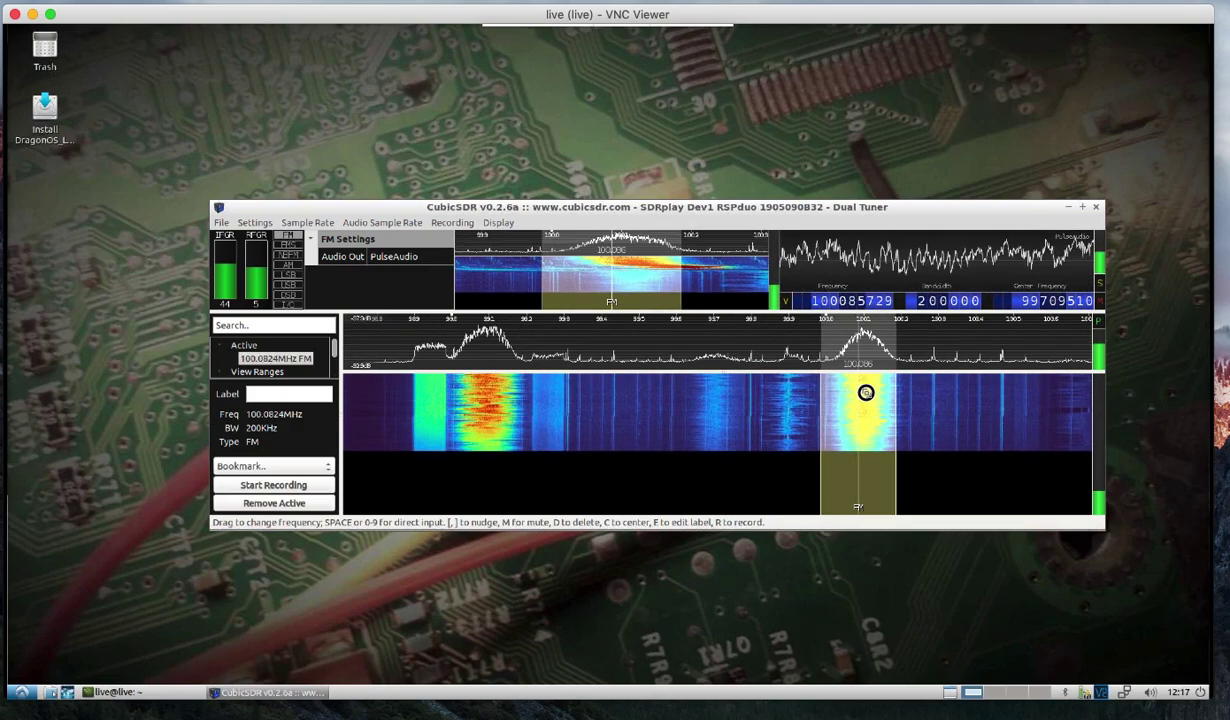
left_click_drag(866, 393, 865, 393)
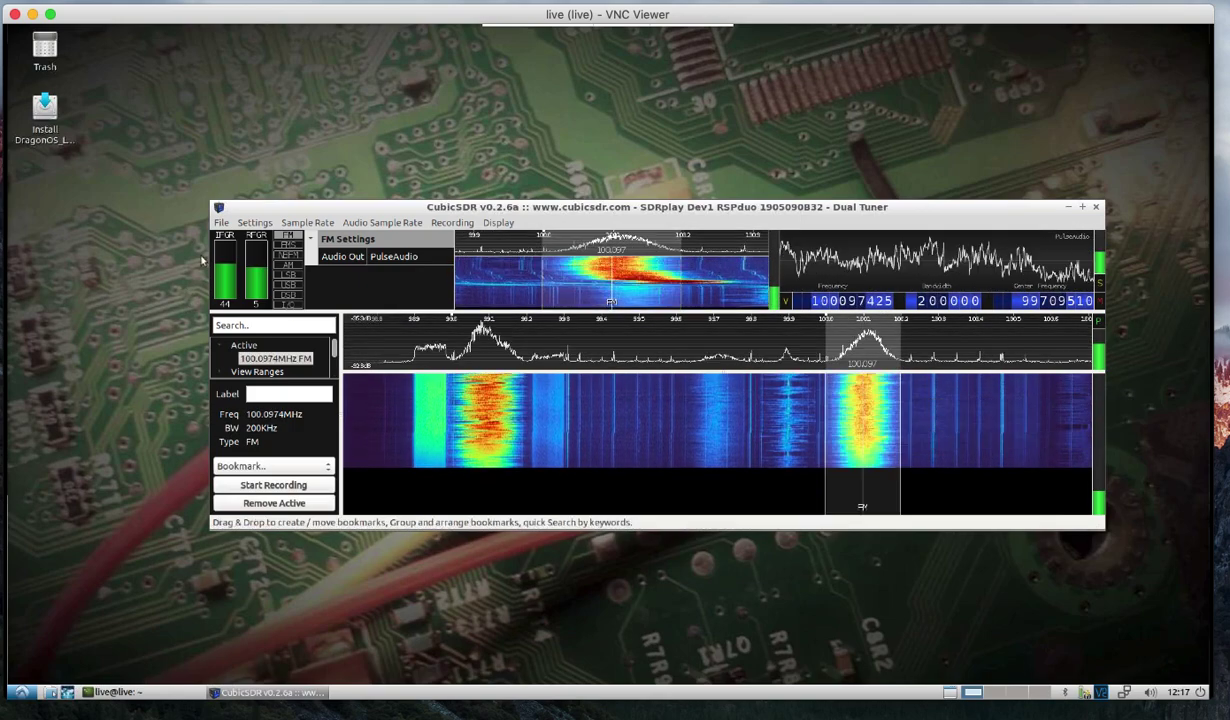
Turn on Automatic Gain in CubicSDR's receiver settings.
left_click(254, 222)
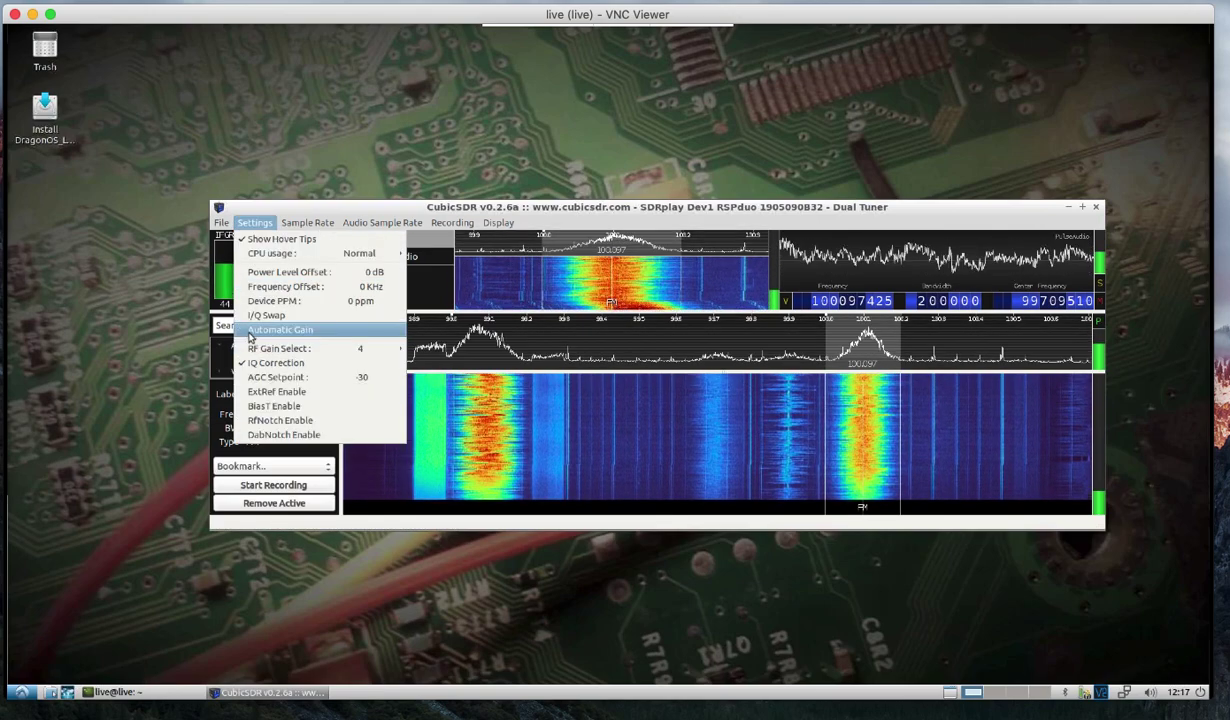
left_click(256, 223)
left_click(256, 223)
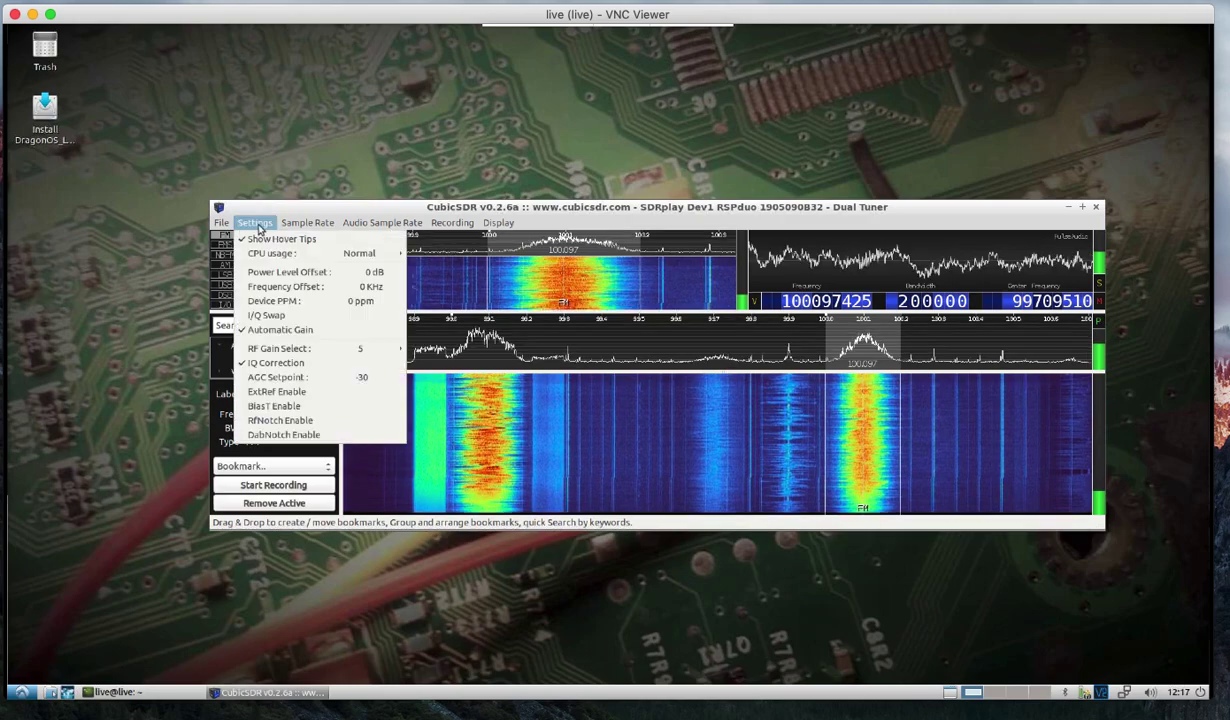
left_click(258, 316)
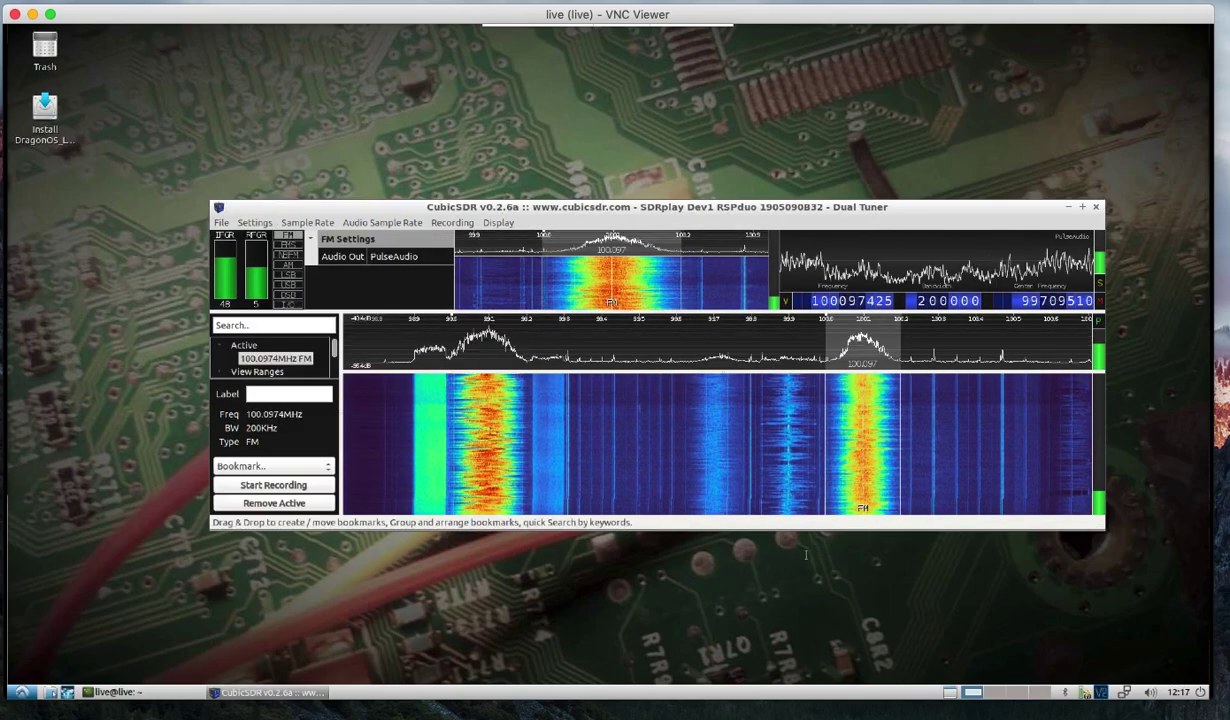
Lower the system playback volume and set the IF gain to 44.
left_click(1150, 692)
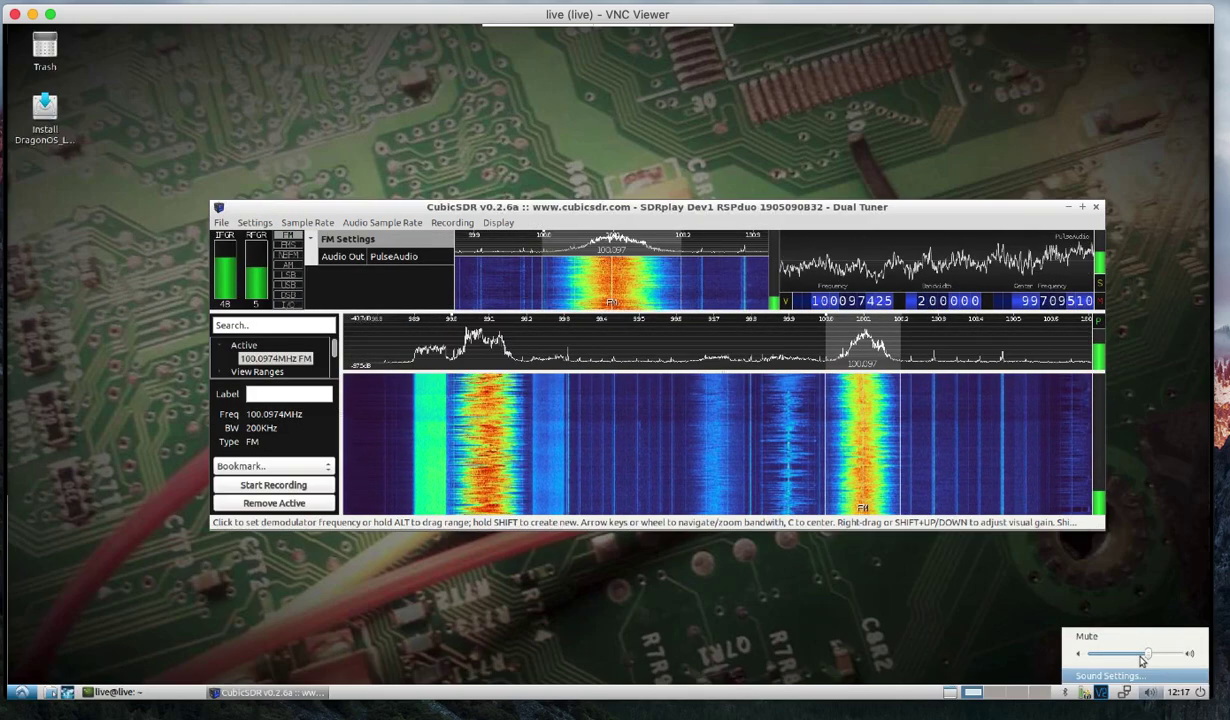
left_click_drag(1145, 652, 1127, 653)
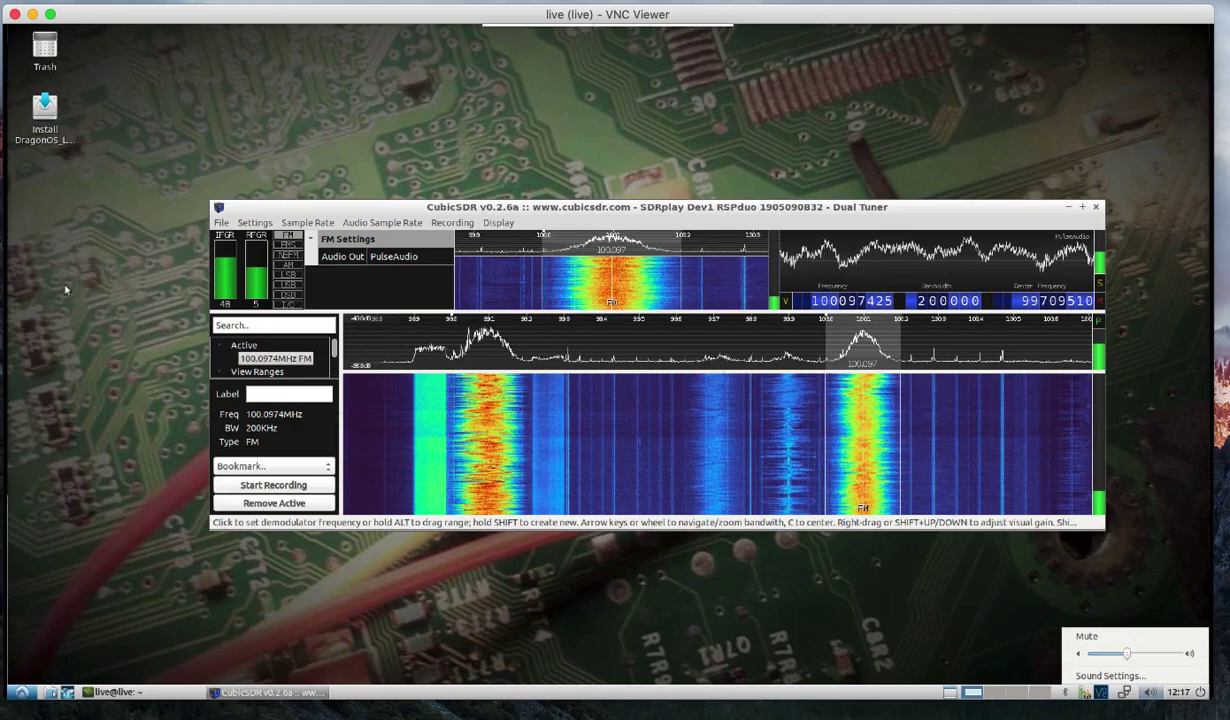
left_click(223, 260)
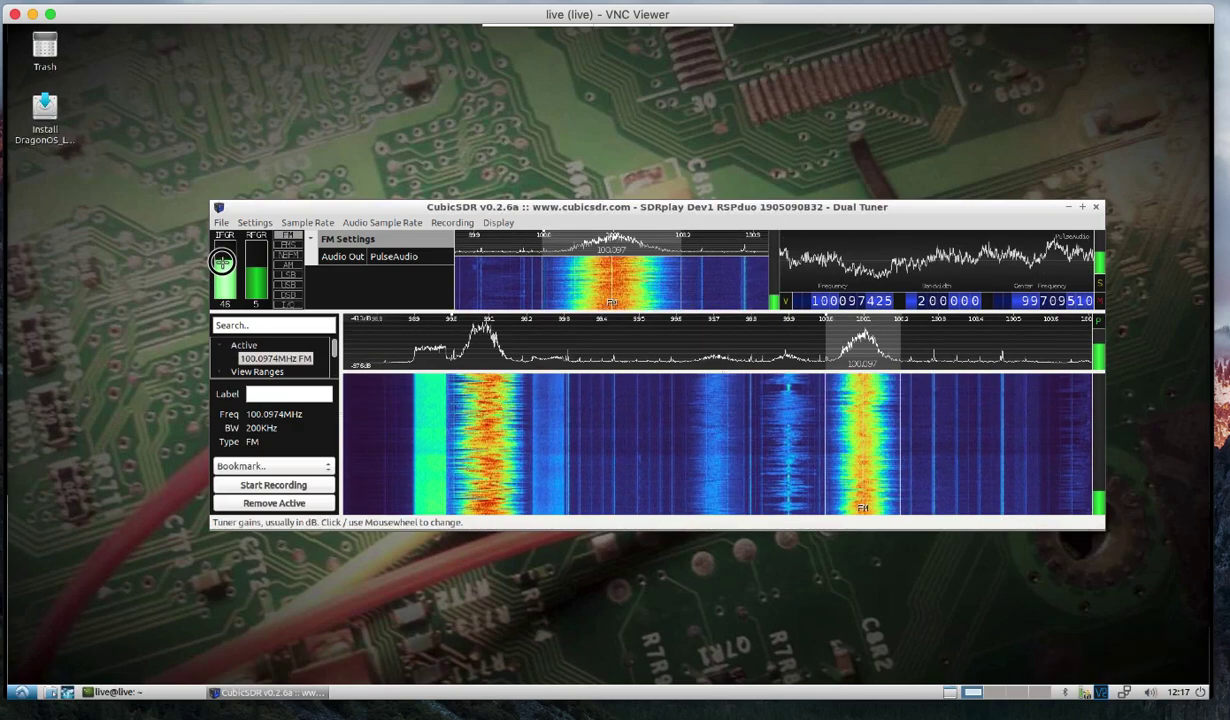
left_click_drag(222, 262, 222, 266)
left_click(223, 262)
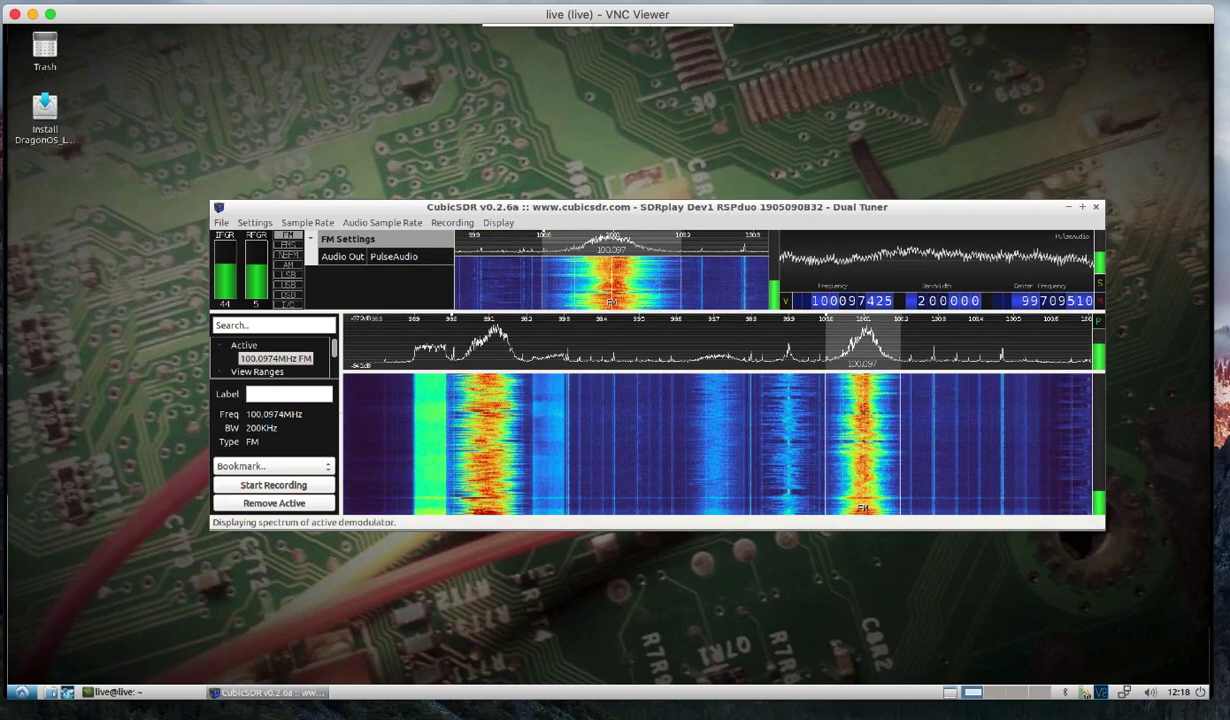
Close CubicSDR and the terminal, then launch SigDigger (sdrplay support) from the Other menu.
left_click(1096, 207)
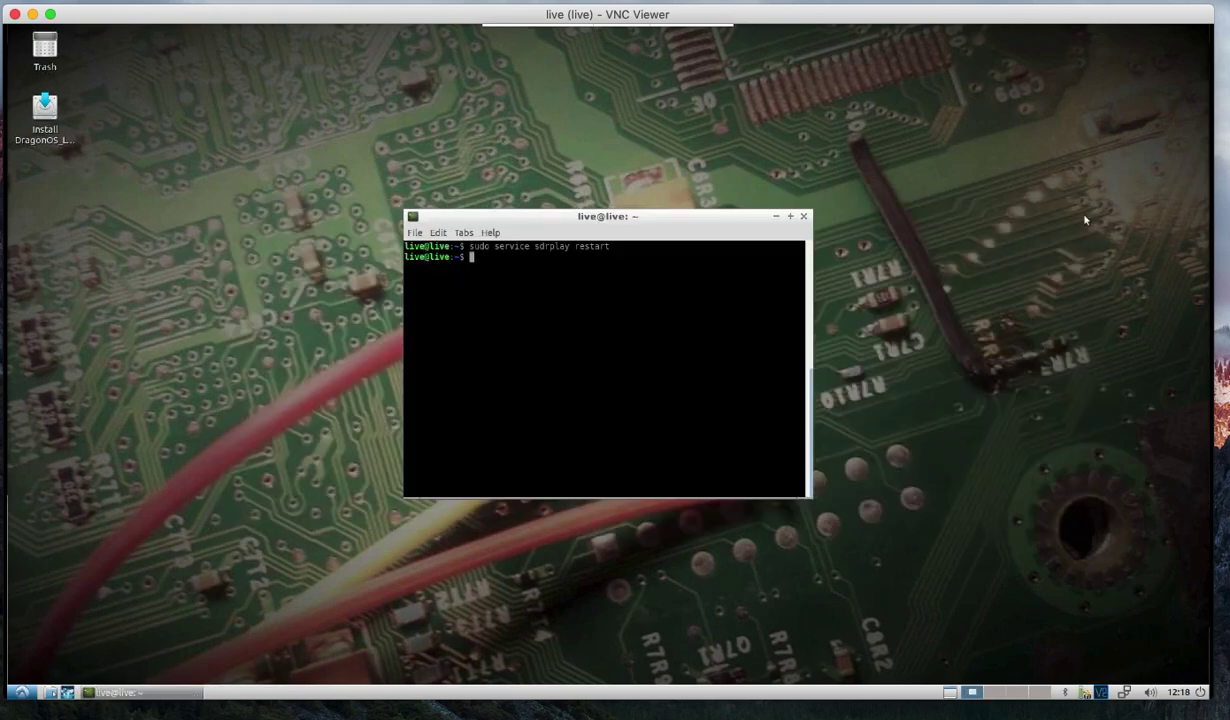
left_click(803, 218)
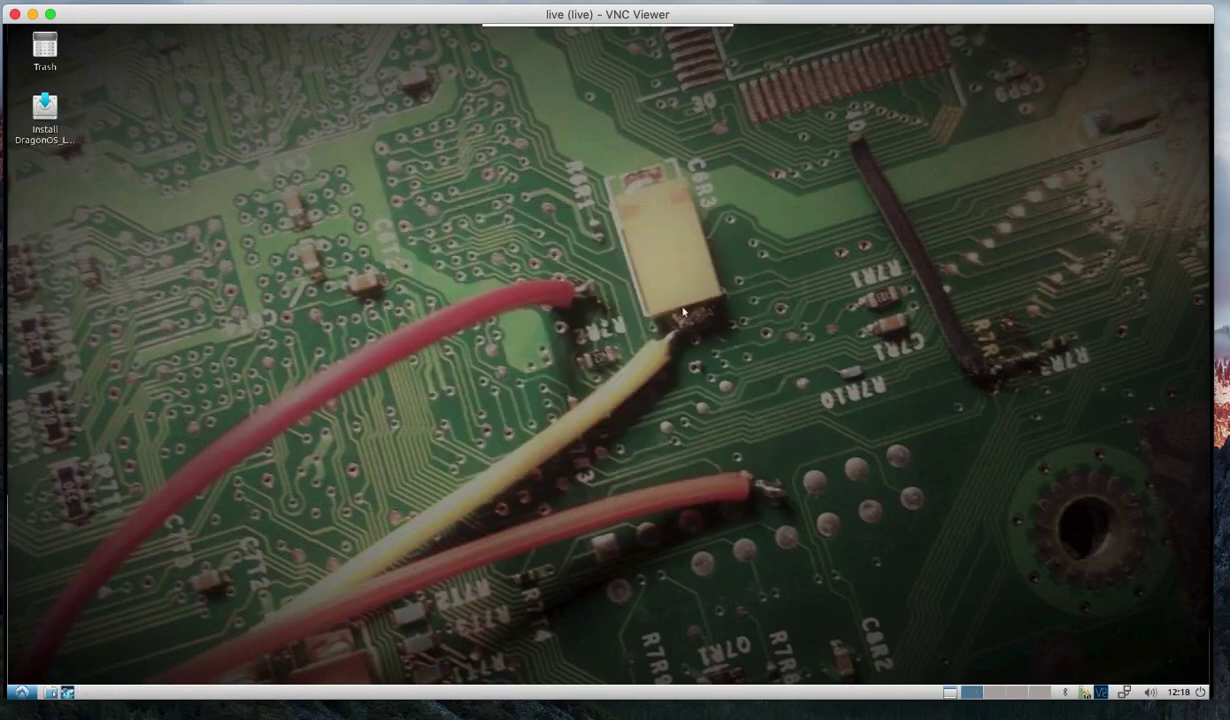
left_click(20, 692)
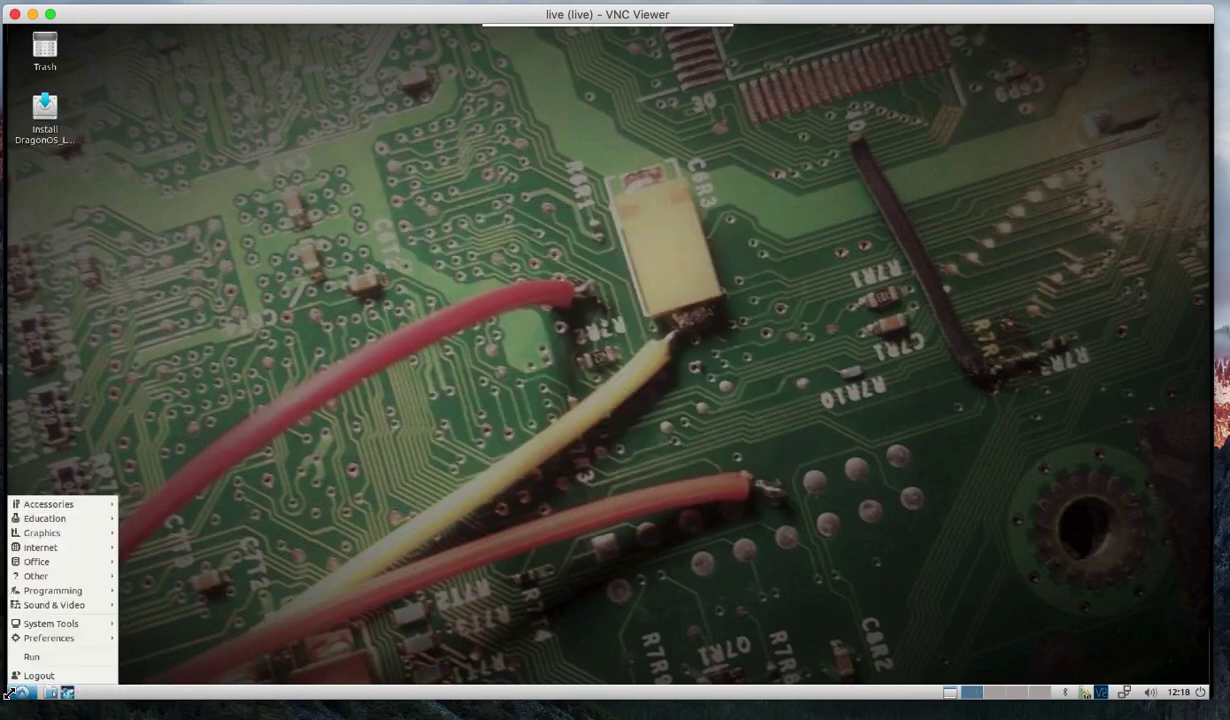
mouse_move(72, 522)
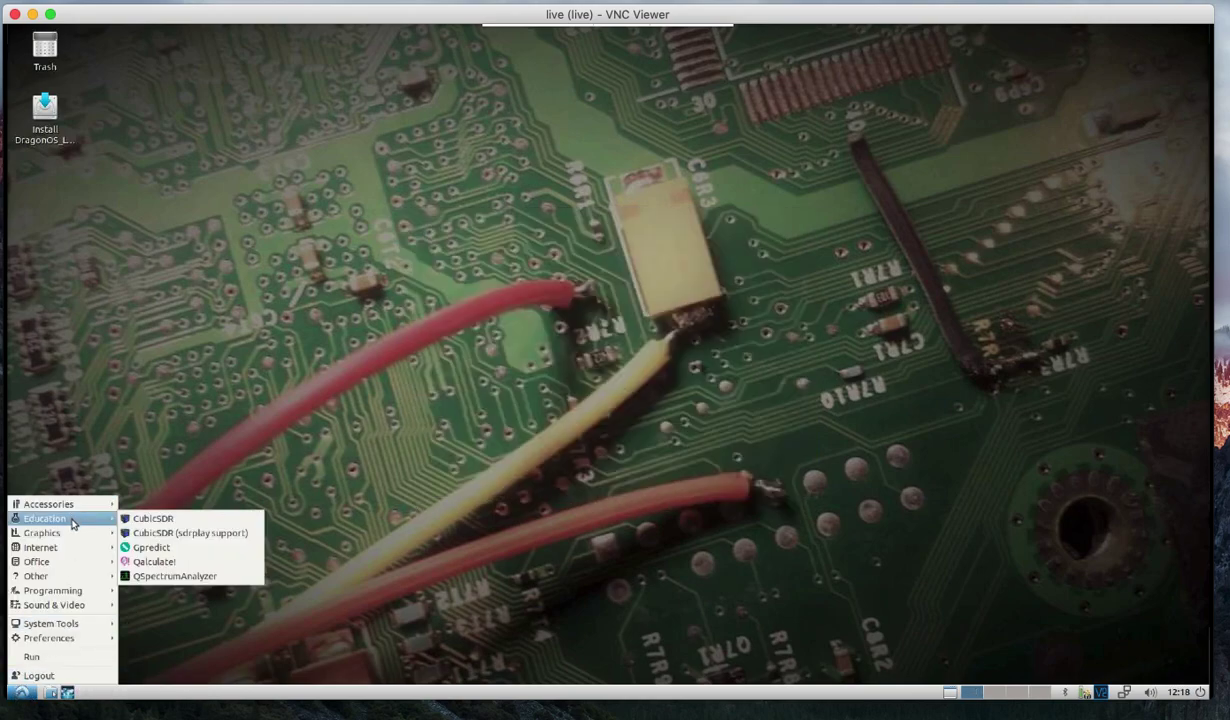
mouse_move(68, 576)
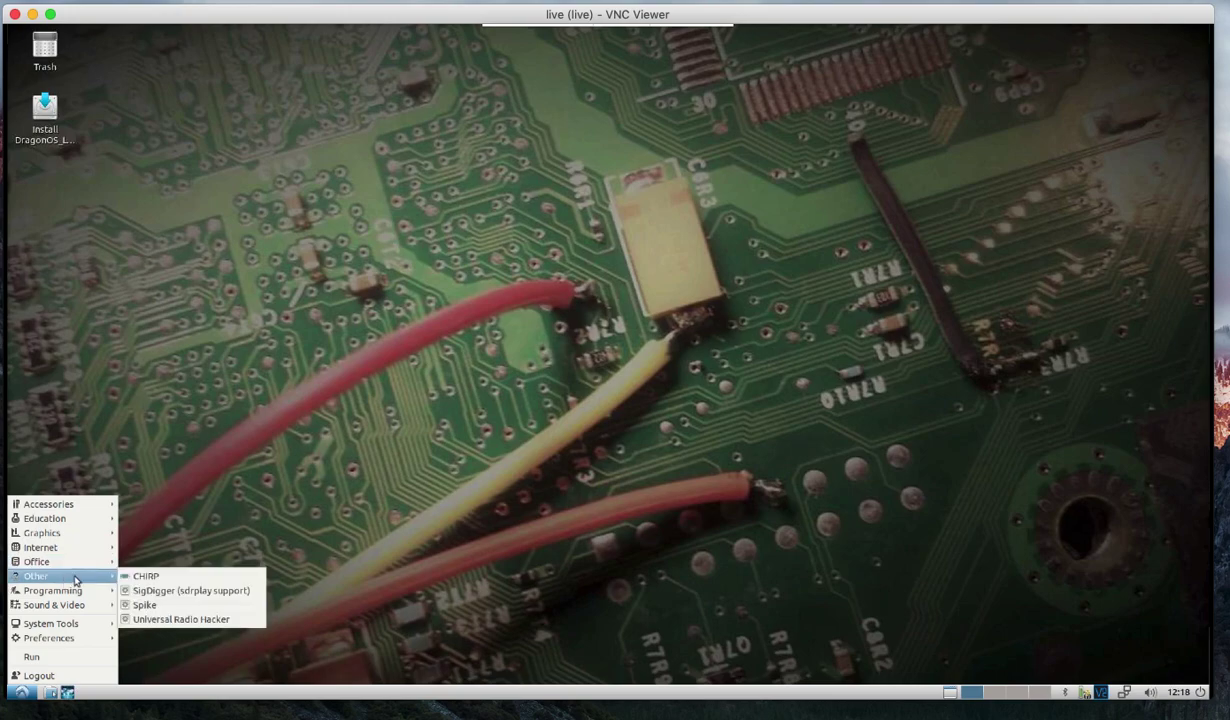
left_click(171, 593)
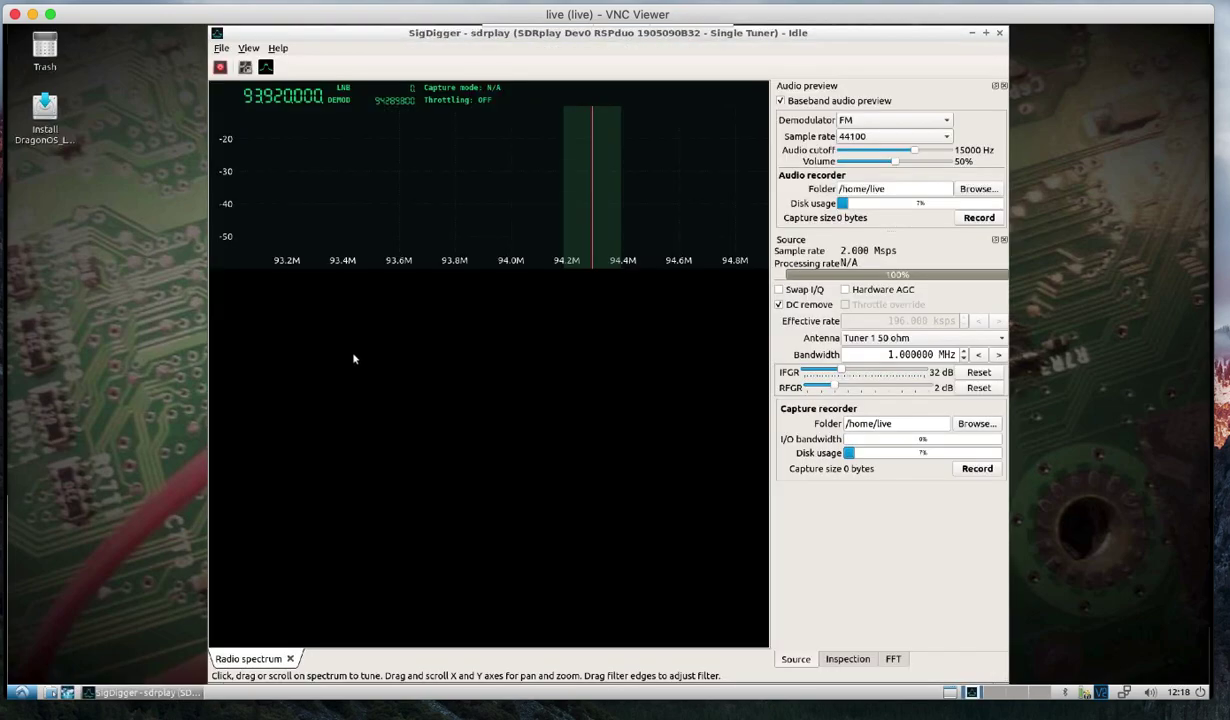
left_click(245, 67)
left_click(566, 357)
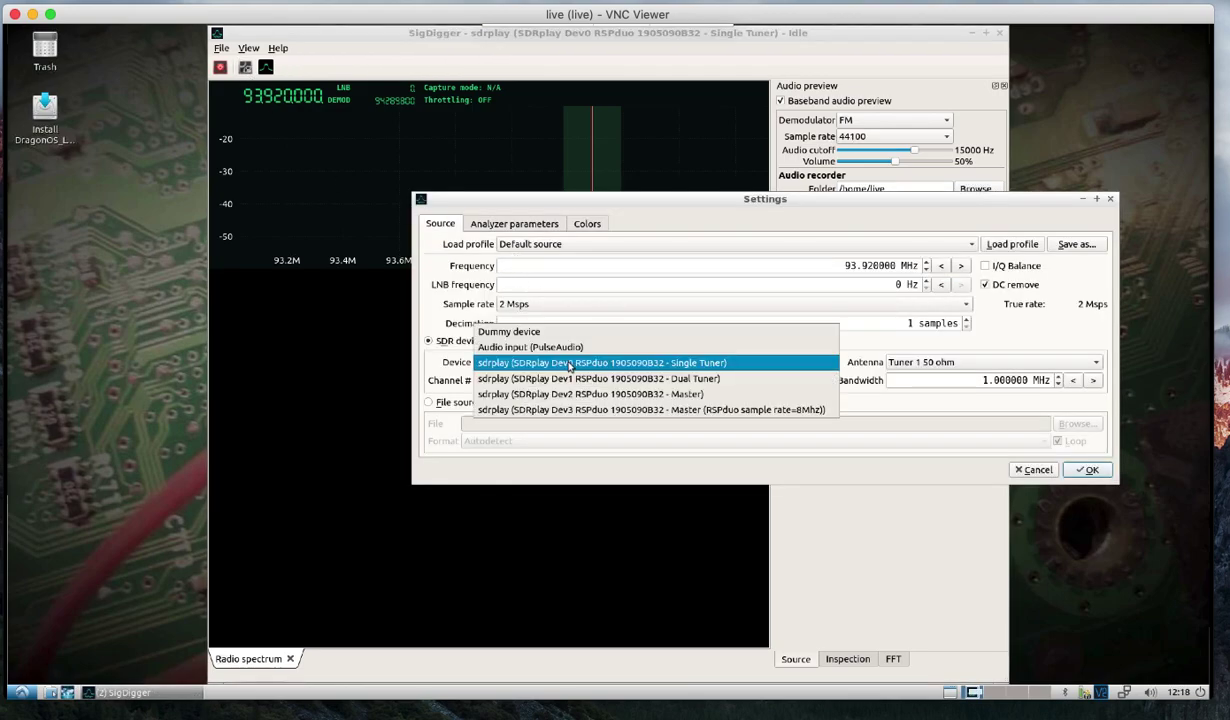
left_click(613, 376)
left_click(926, 366)
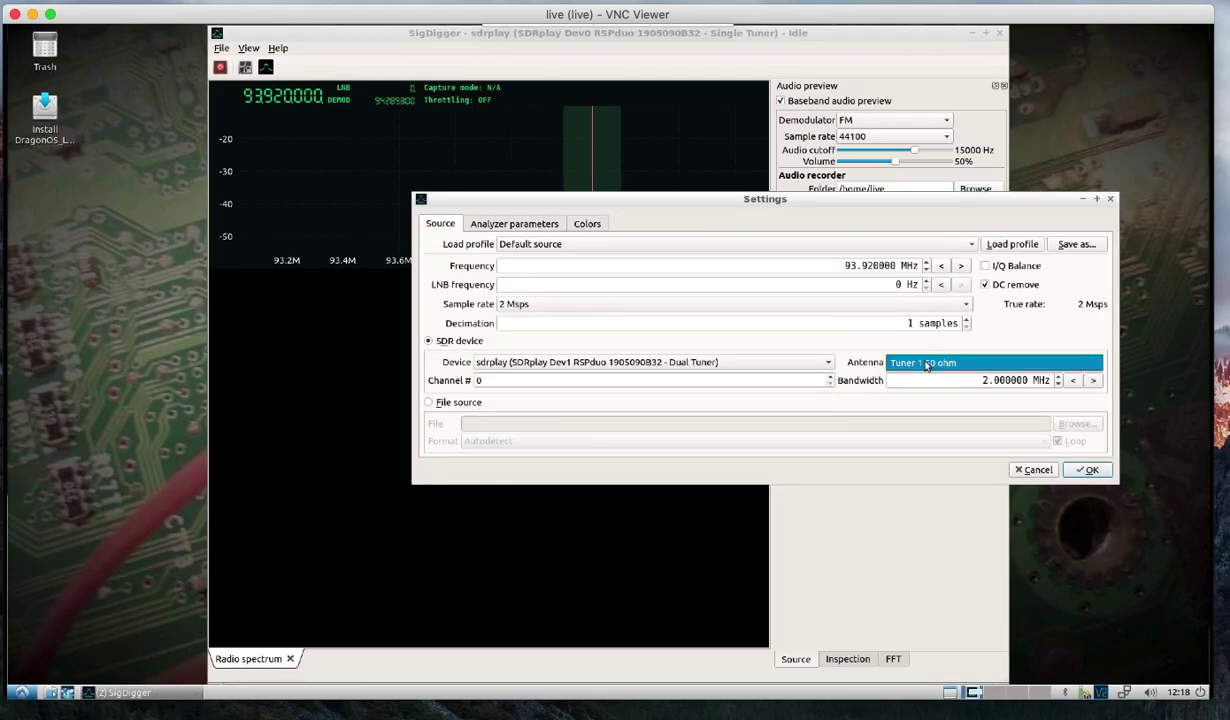
left_click(921, 363)
left_click(743, 366)
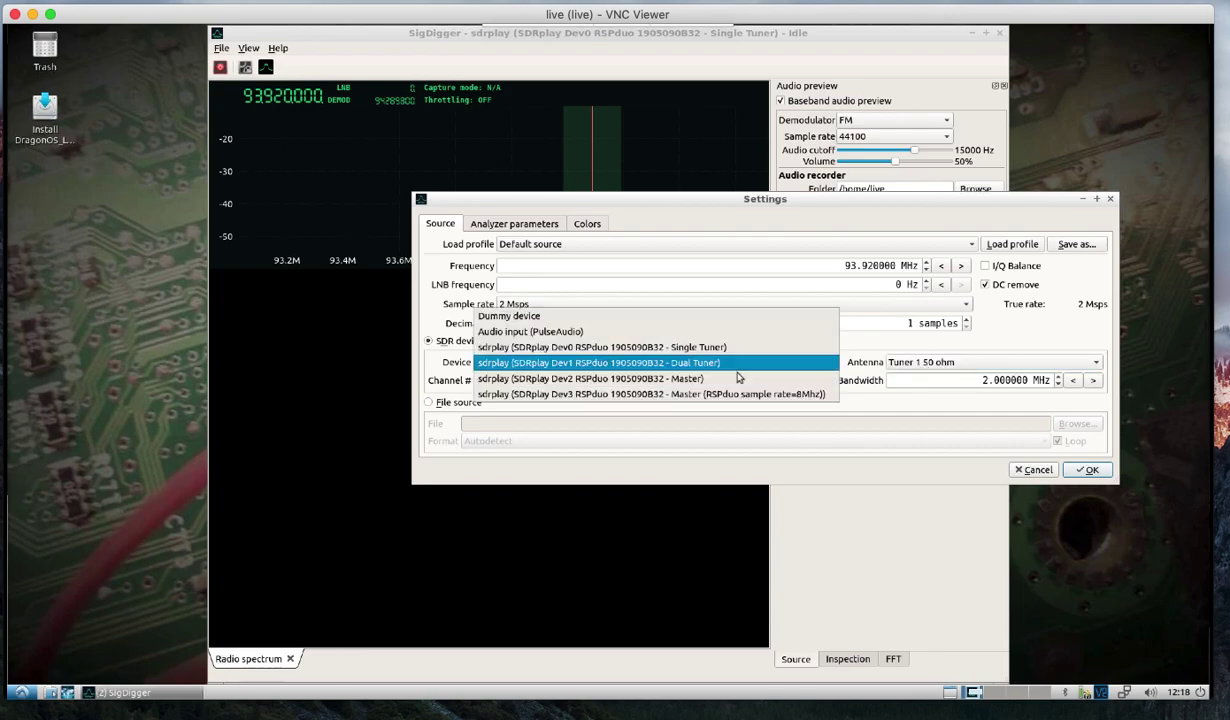
left_click(708, 378)
left_click(931, 363)
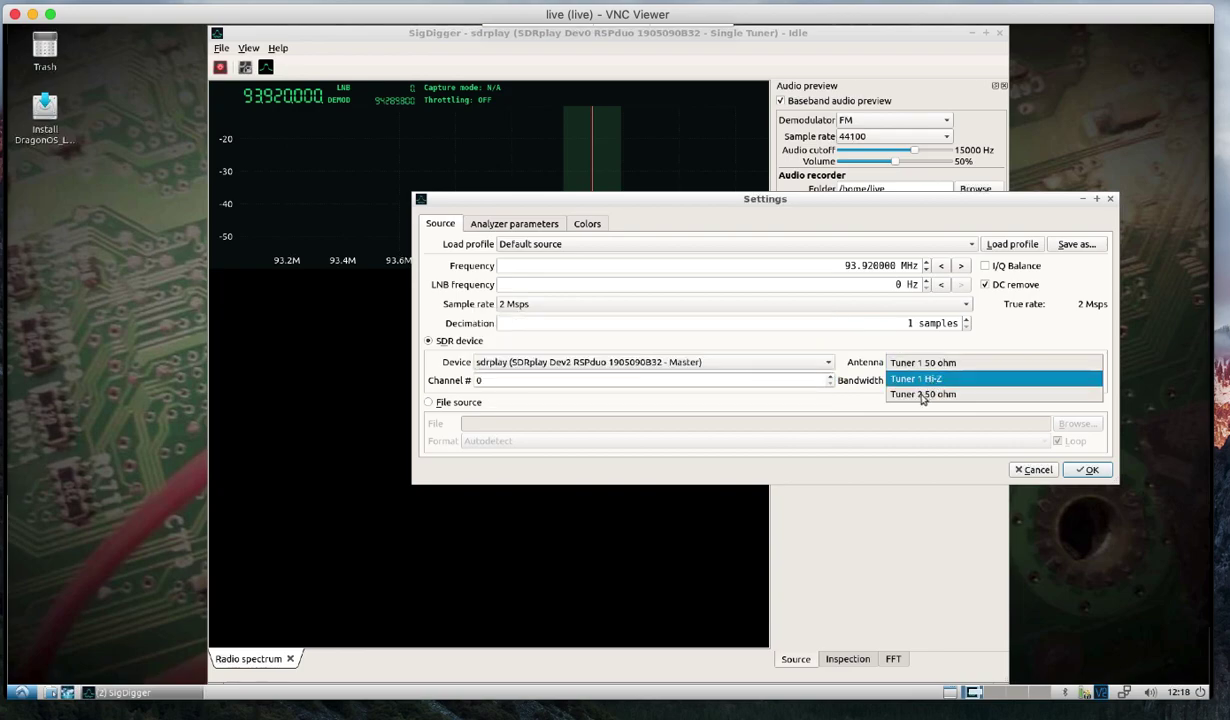
left_click(743, 363)
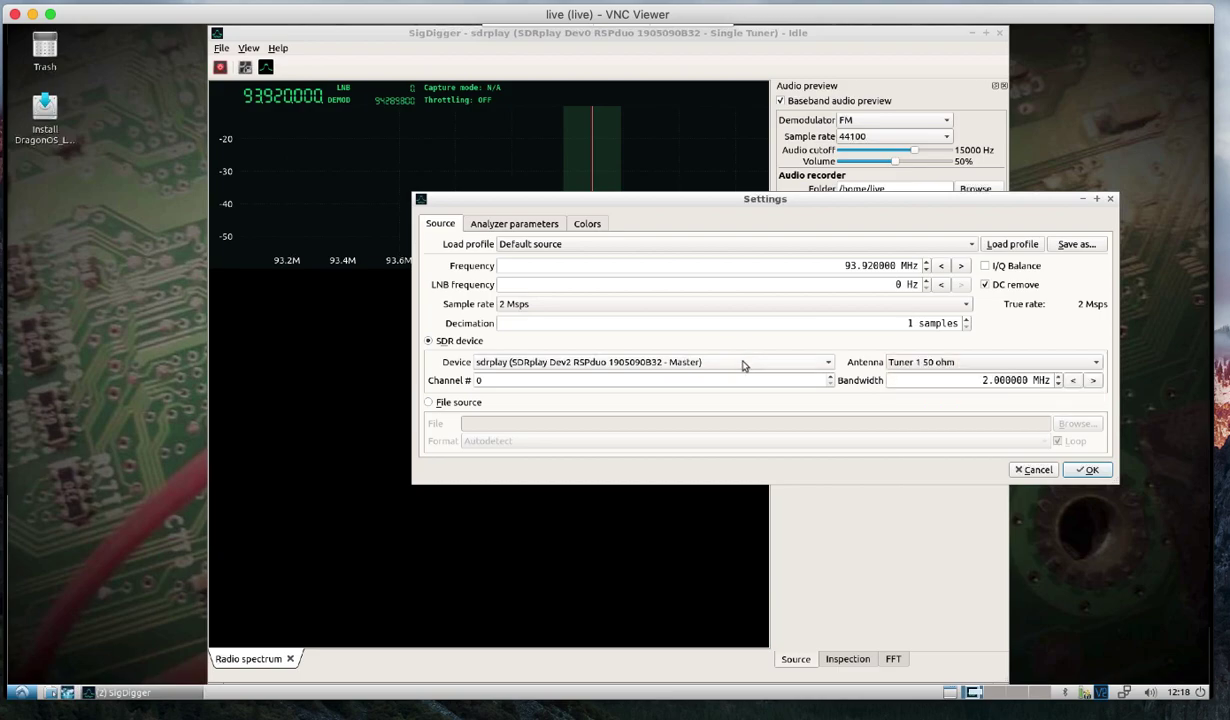
left_click(742, 364)
left_click(704, 334)
Apply the source settings and turn the system playback volume down.
left_click(1088, 470)
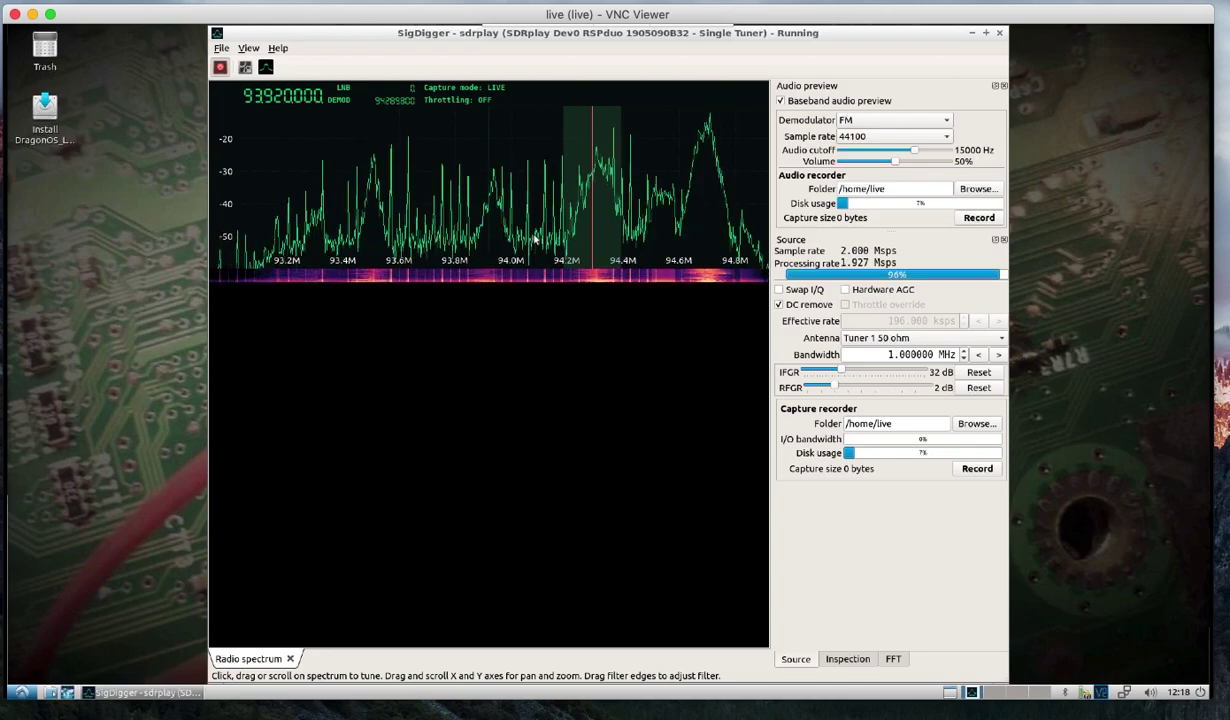
left_click(1149, 692)
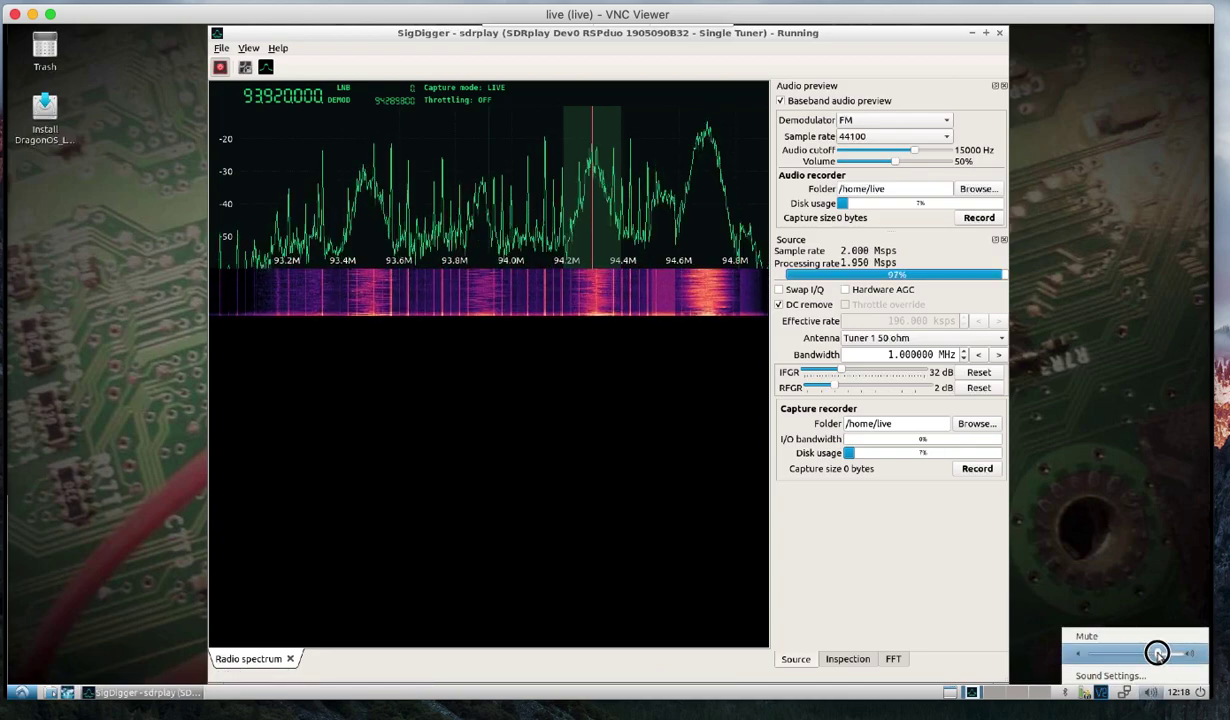
left_click_drag(1157, 653, 1146, 653)
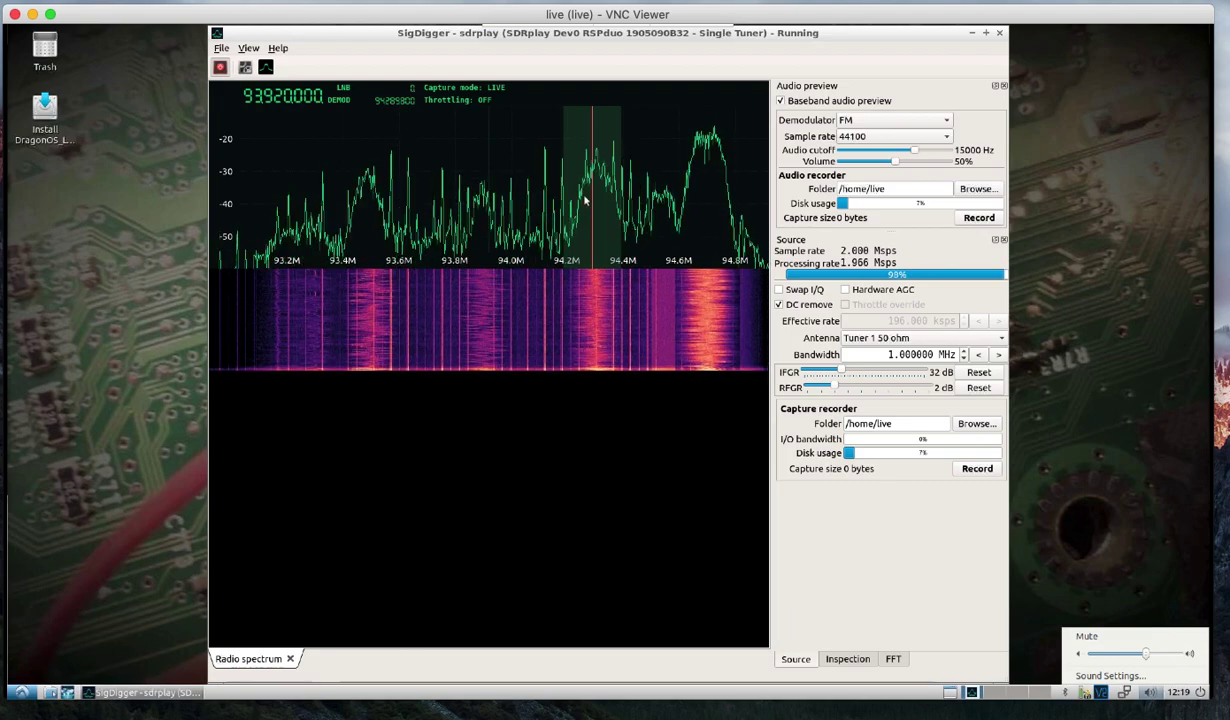
left_click_drag(1146, 653, 1120, 652)
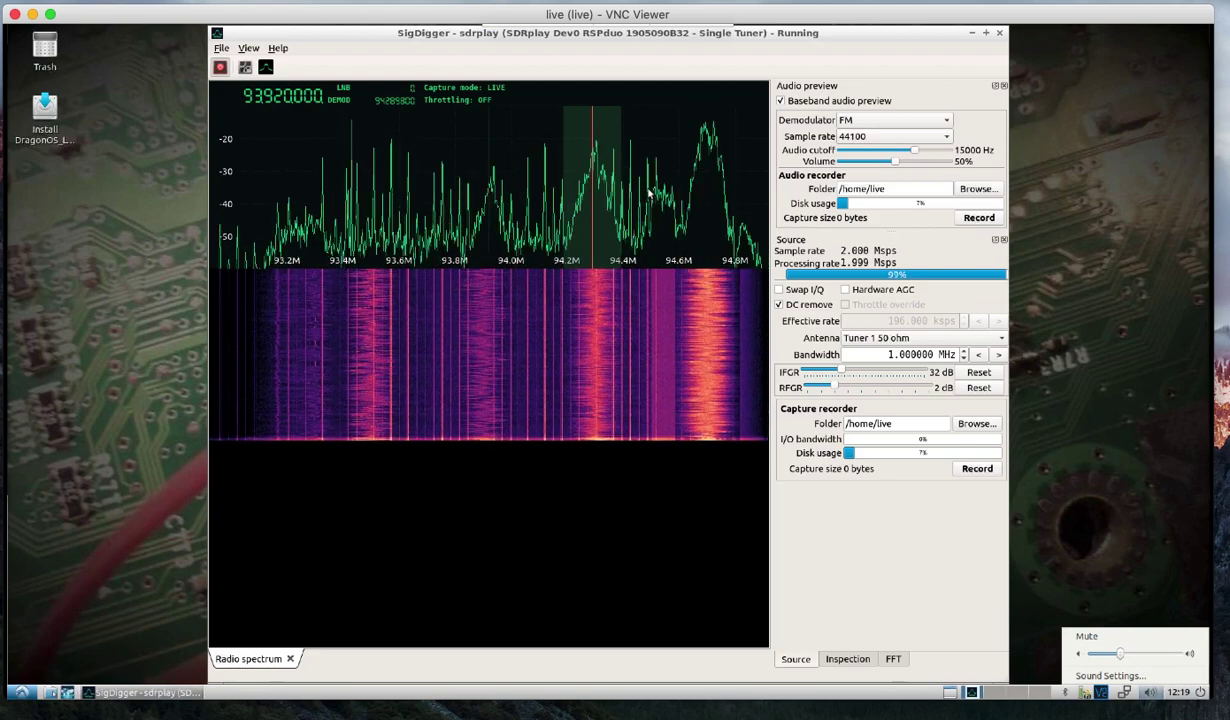
Check the tuner antenna setting without changes and stop the live capture.
left_click(247, 67)
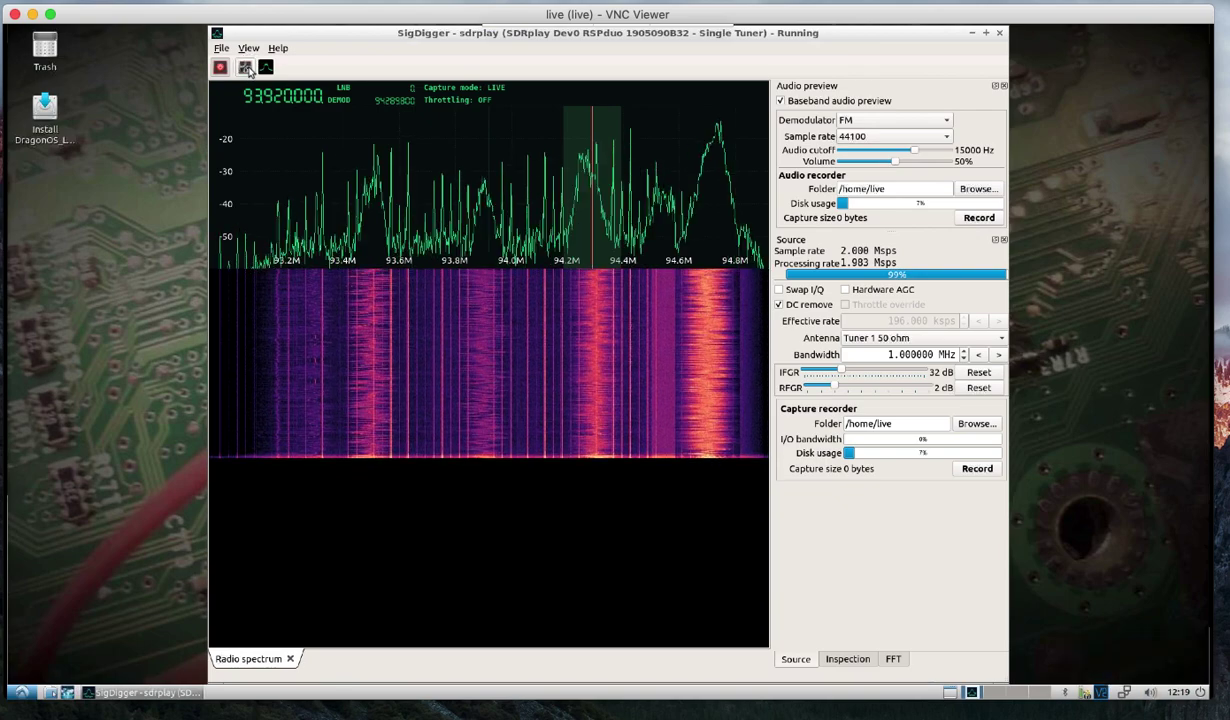
left_click(247, 68)
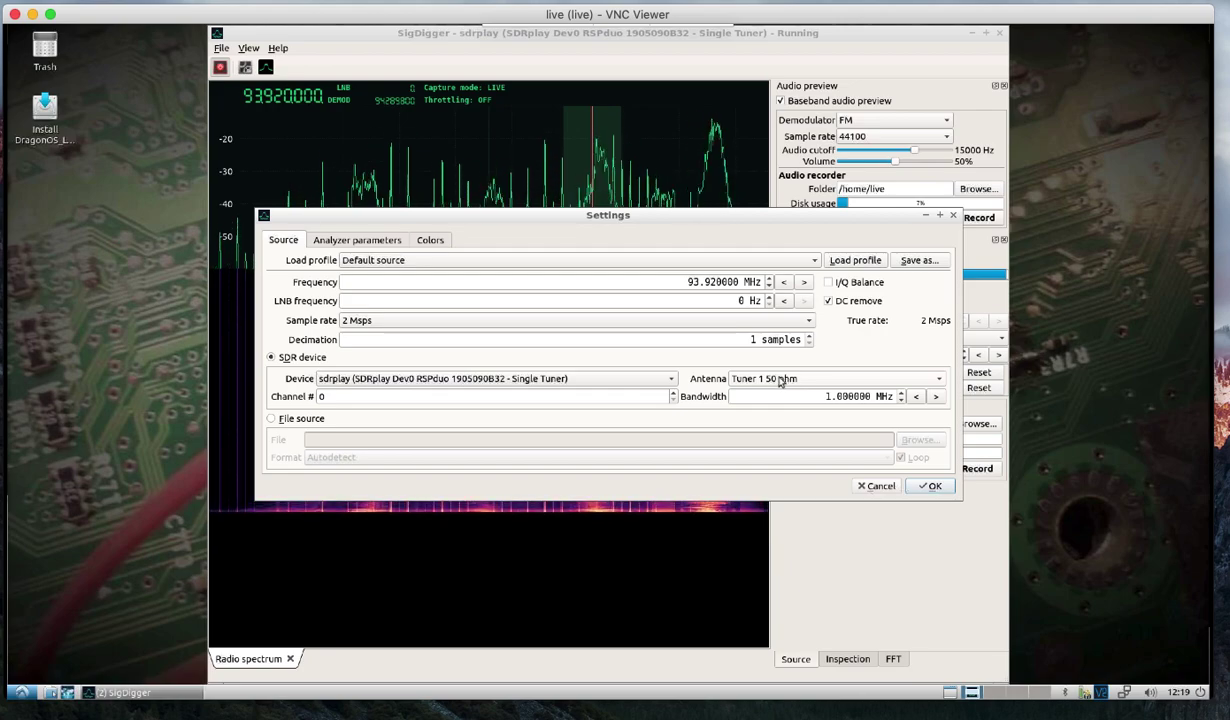
left_click(875, 486)
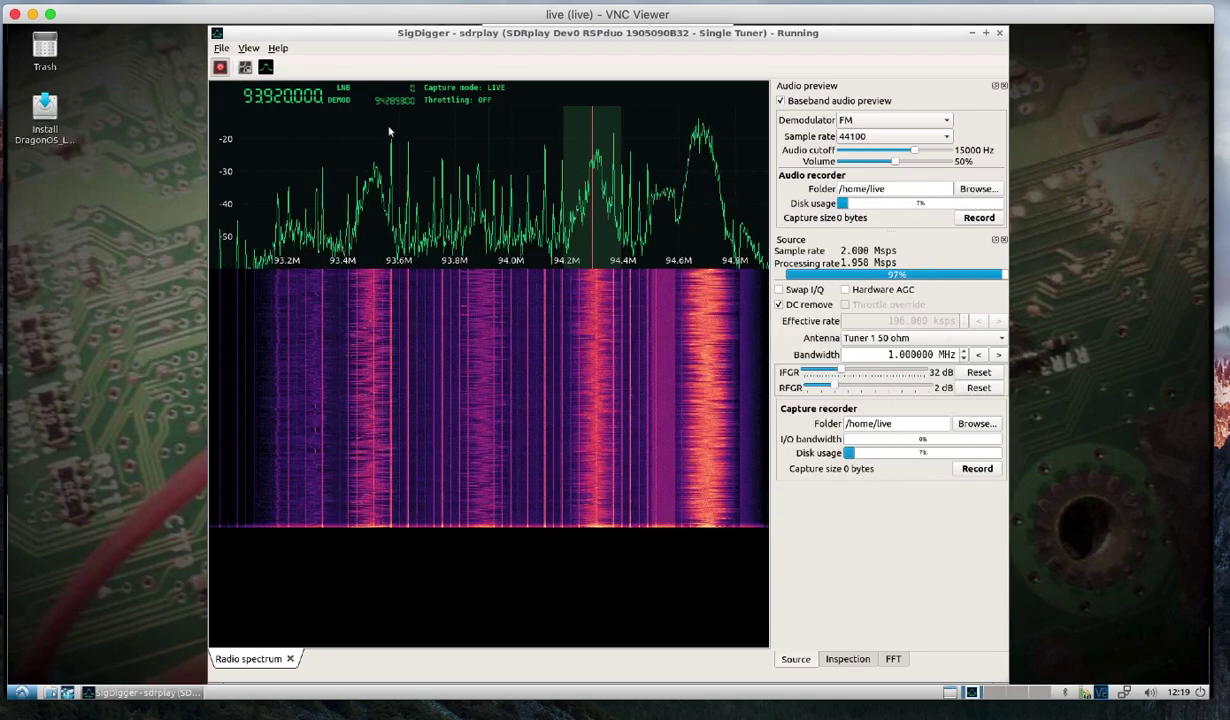
left_click(220, 67)
left_click(245, 67)
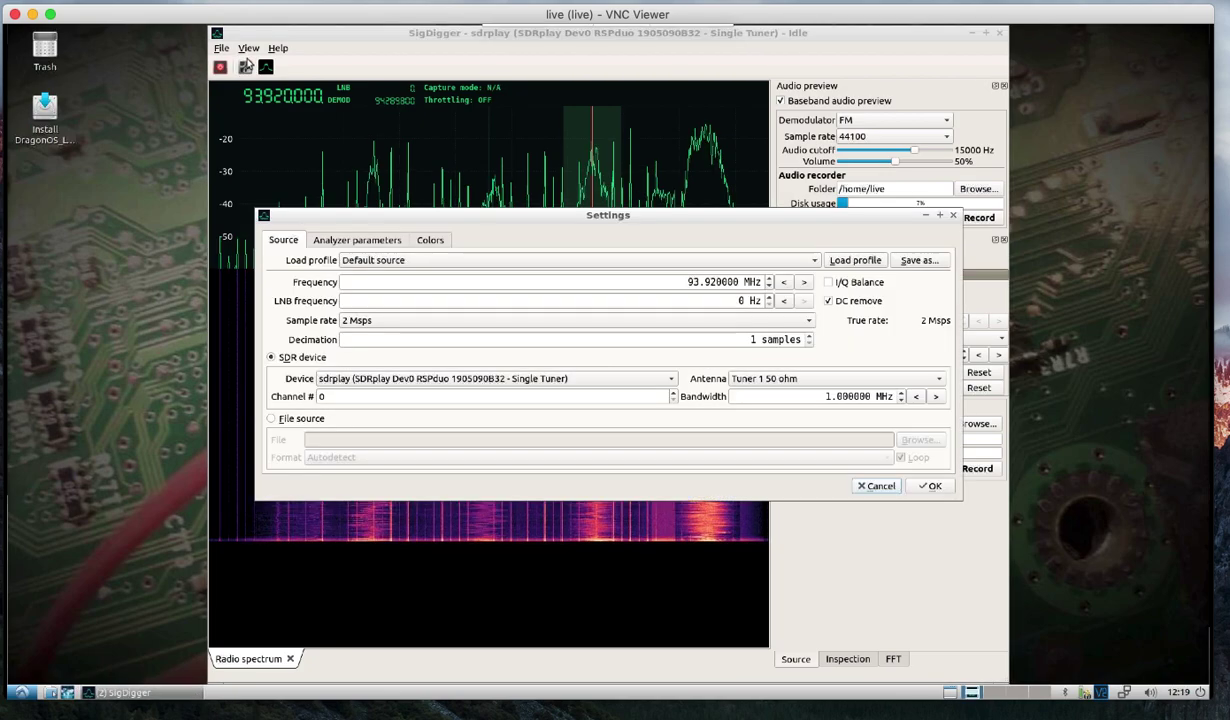
left_click(953, 215)
Open the Panoramic spectrum view and move its window up and left.
left_click(248, 48)
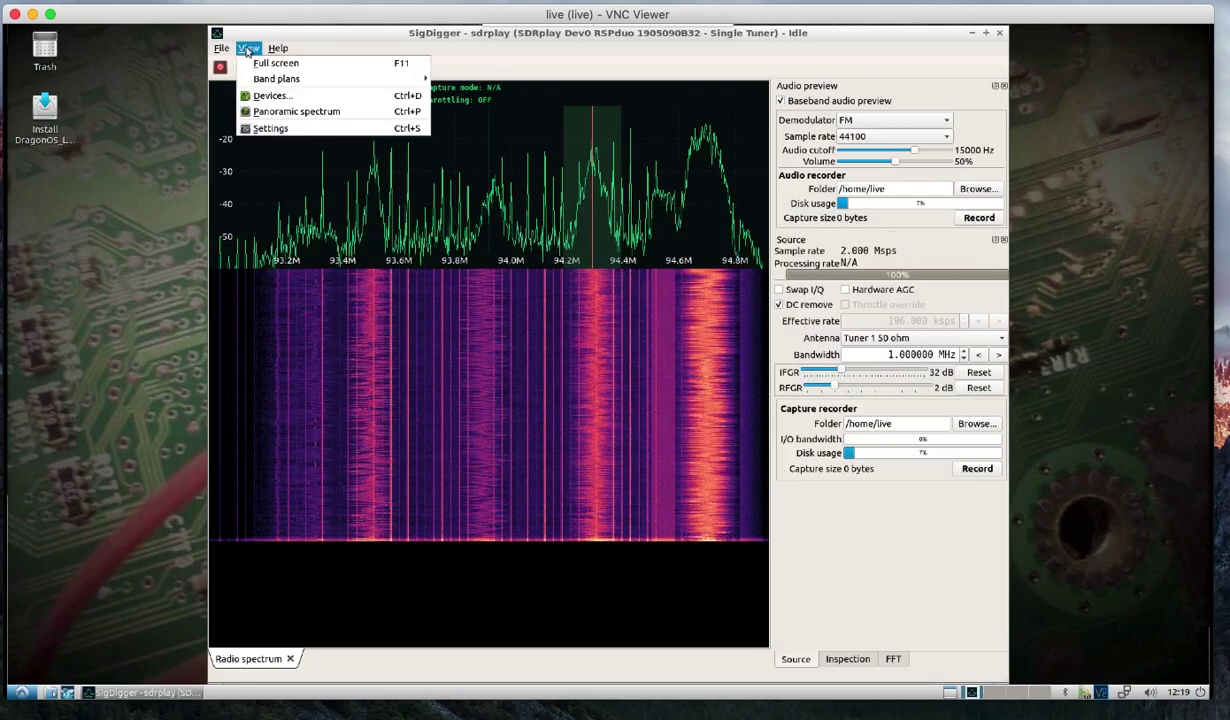
left_click(276, 112)
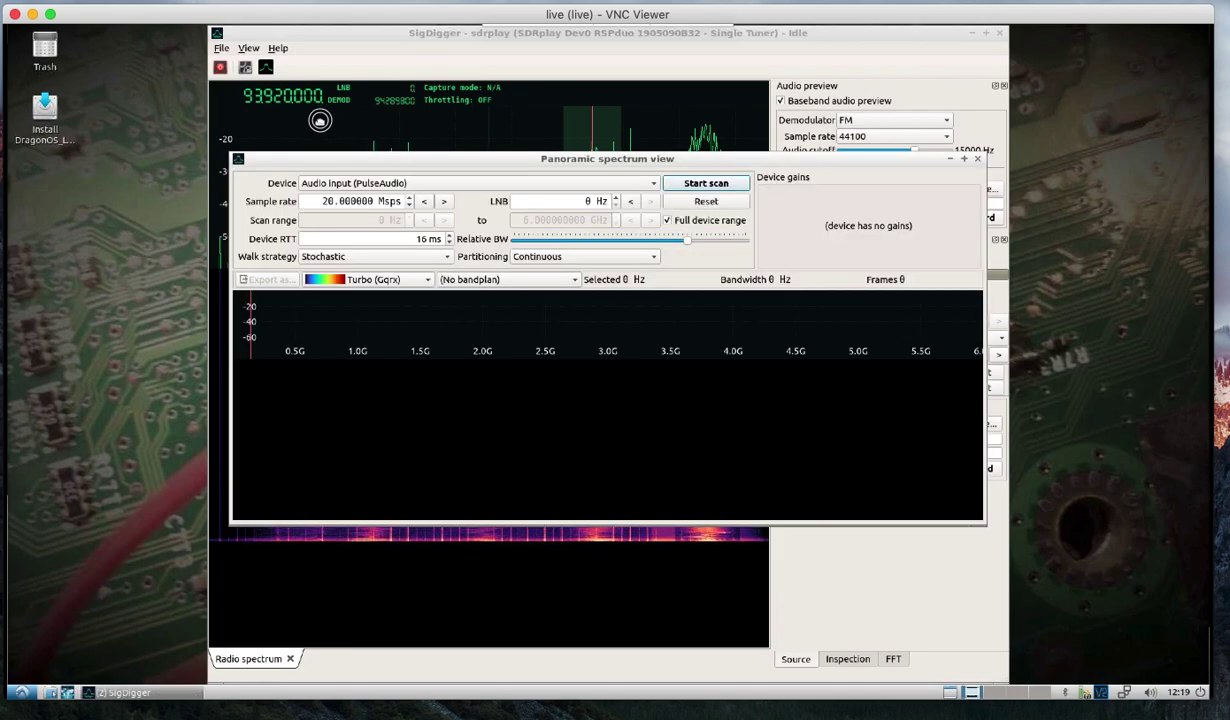
left_click_drag(405, 165, 287, 112)
Start a panoramic scan on the RSPduo Dual Tuner with 30 ms RTT and IFGR 34 dB.
left_click(299, 134)
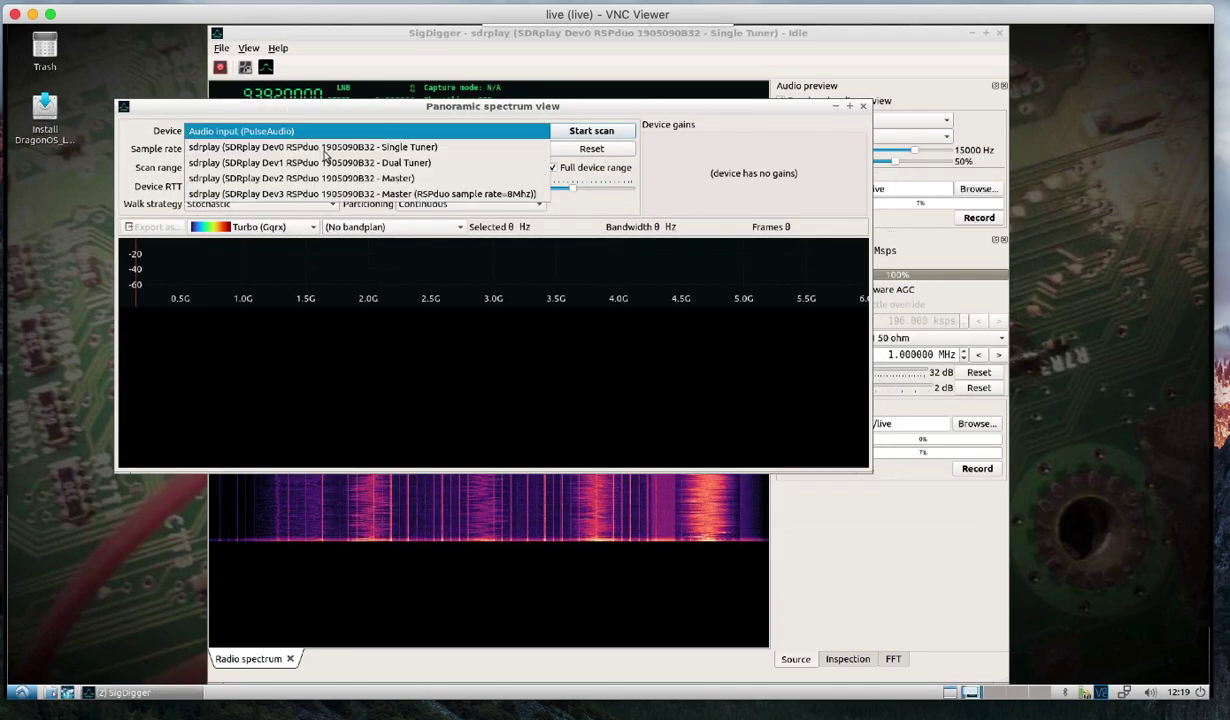
left_click(313, 163)
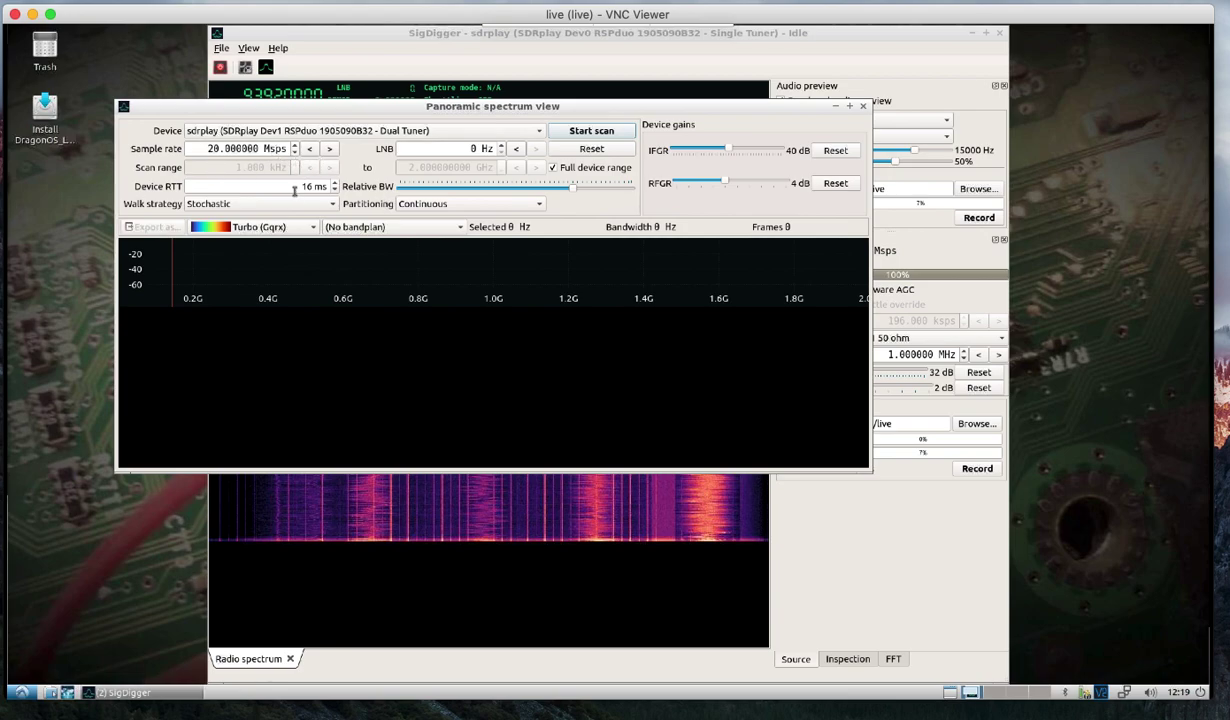
left_click(301, 187)
left_click_drag(728, 148, 711, 148)
left_click(615, 133)
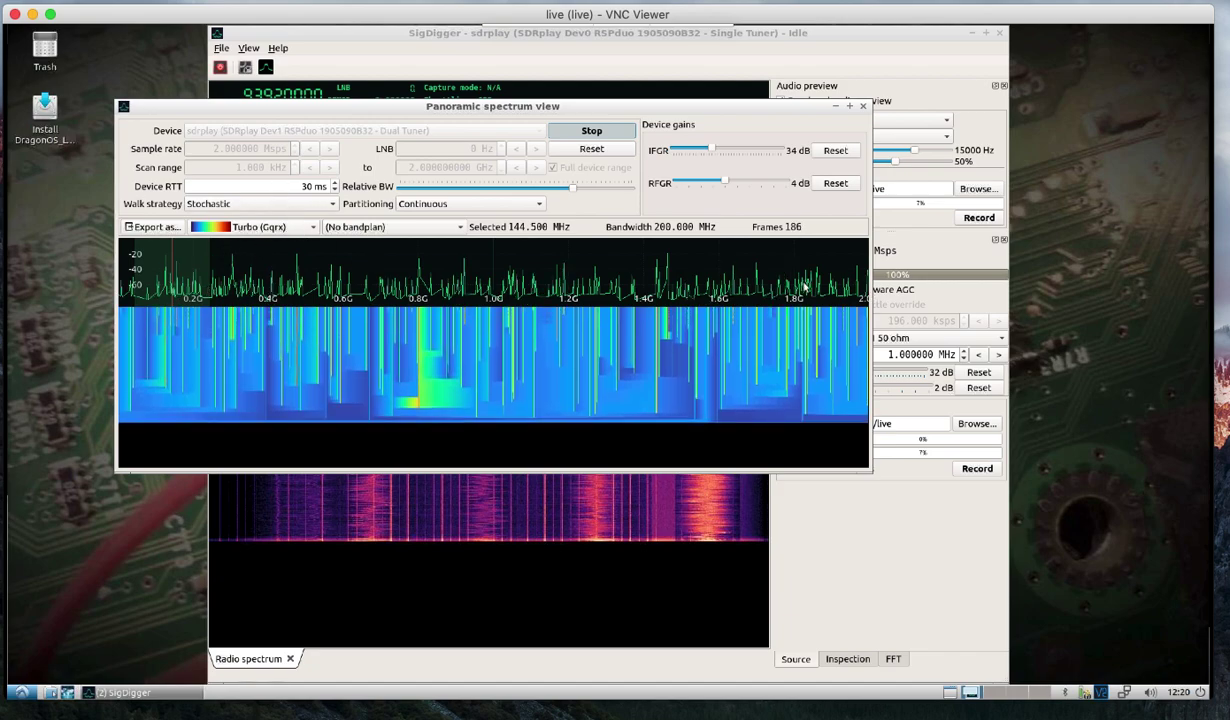
Select bands near 757, 914 and 962 MHz, then zoom in around 643 MHz.
left_click(401, 277)
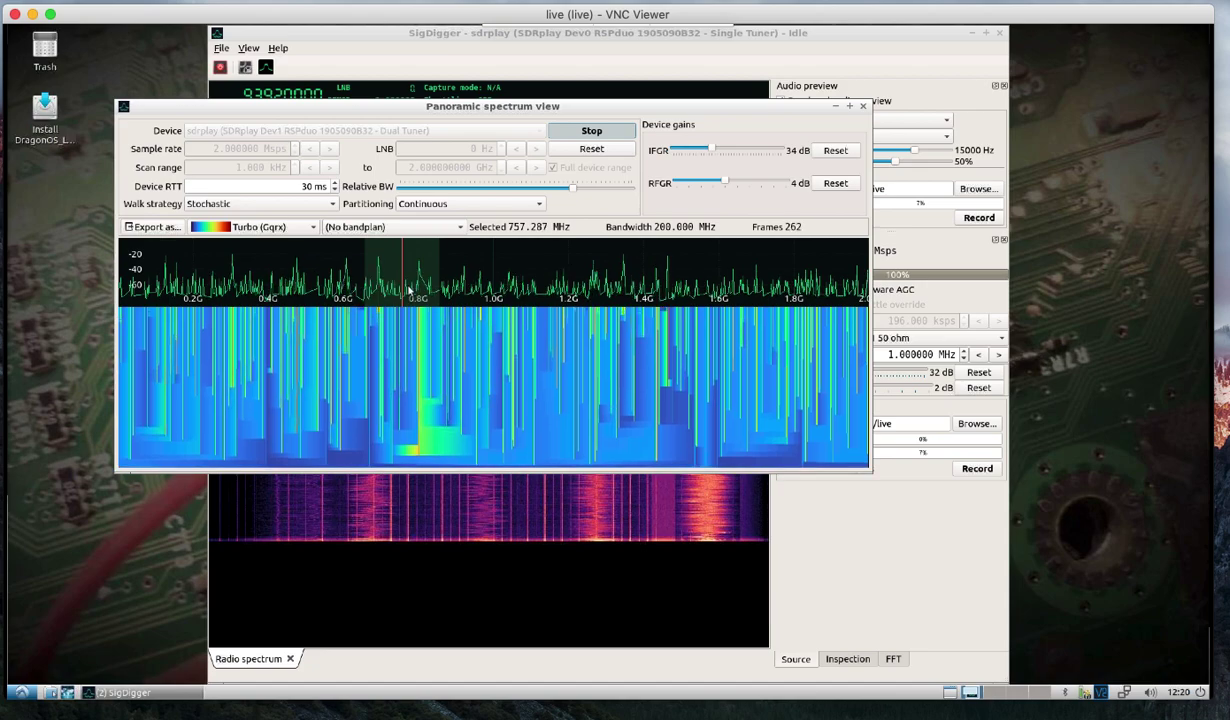
left_click(408, 288)
left_click(461, 266)
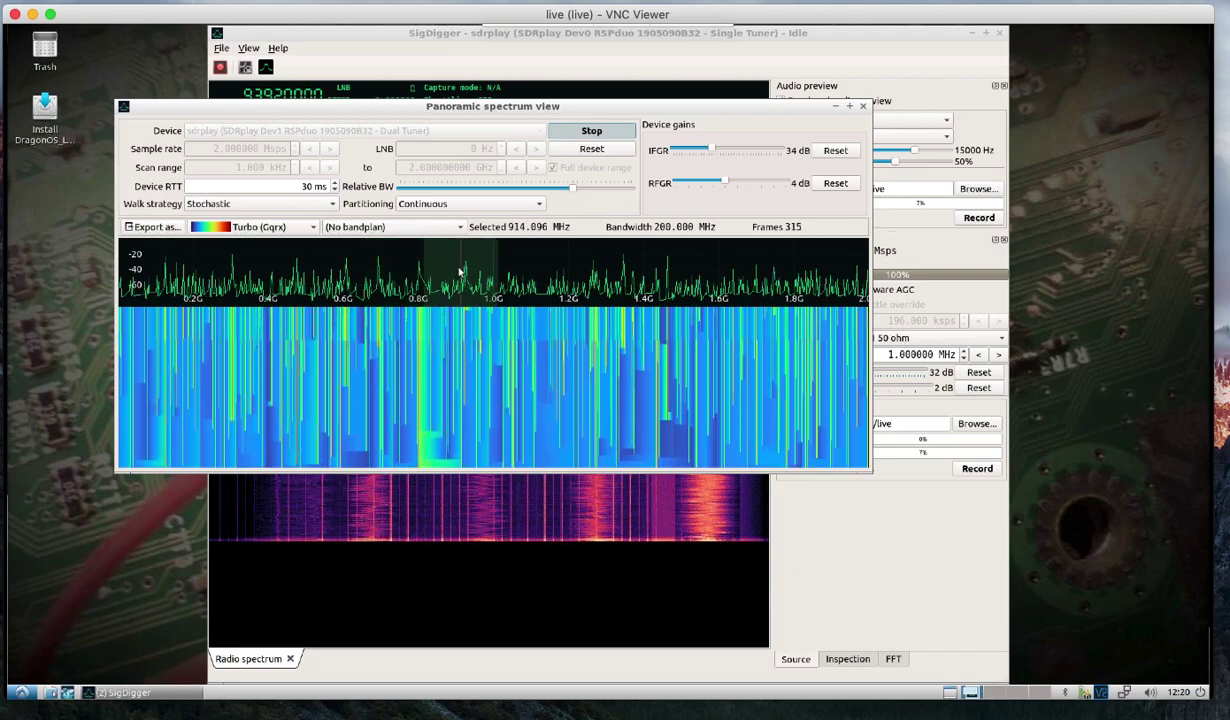
left_click(479, 273)
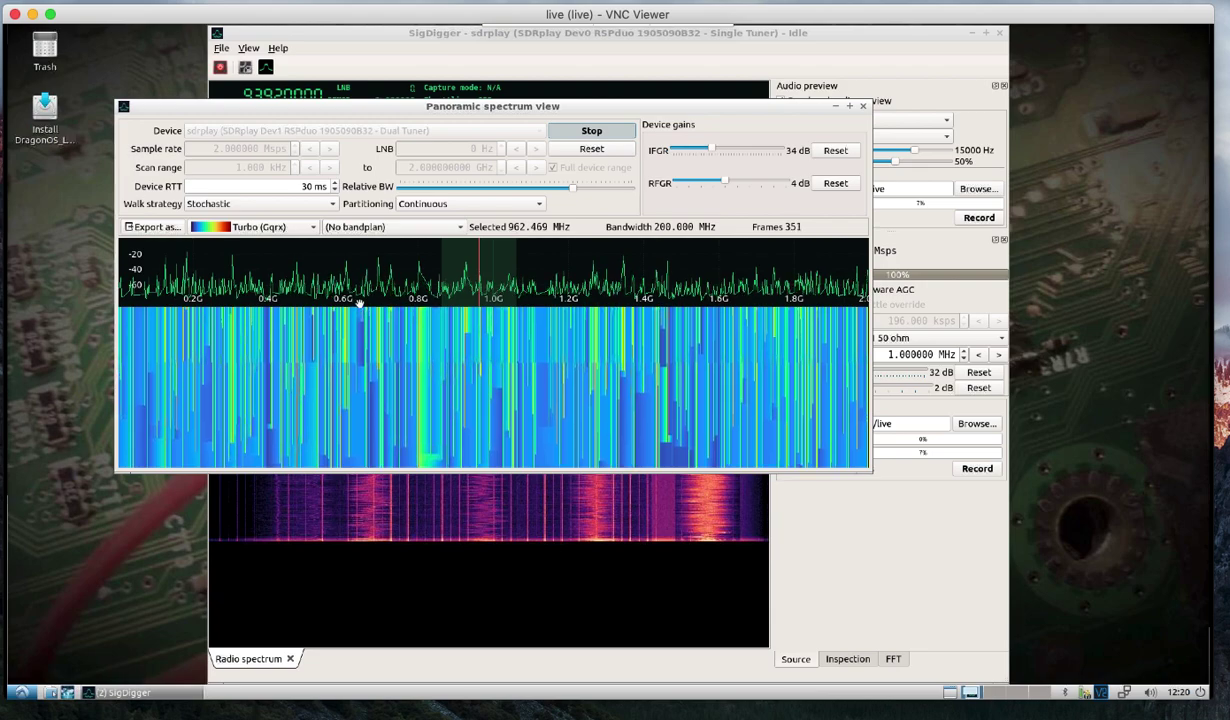
scroll(358, 303, "up", 2)
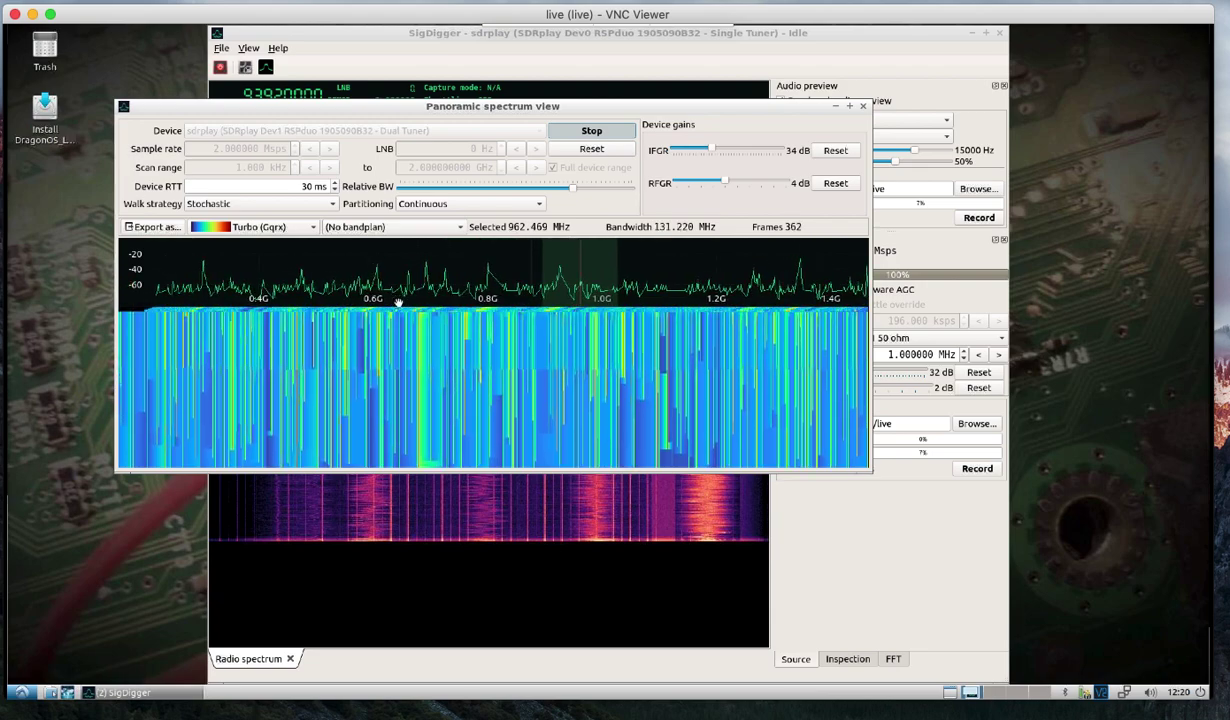
scroll(397, 301, "up", 15)
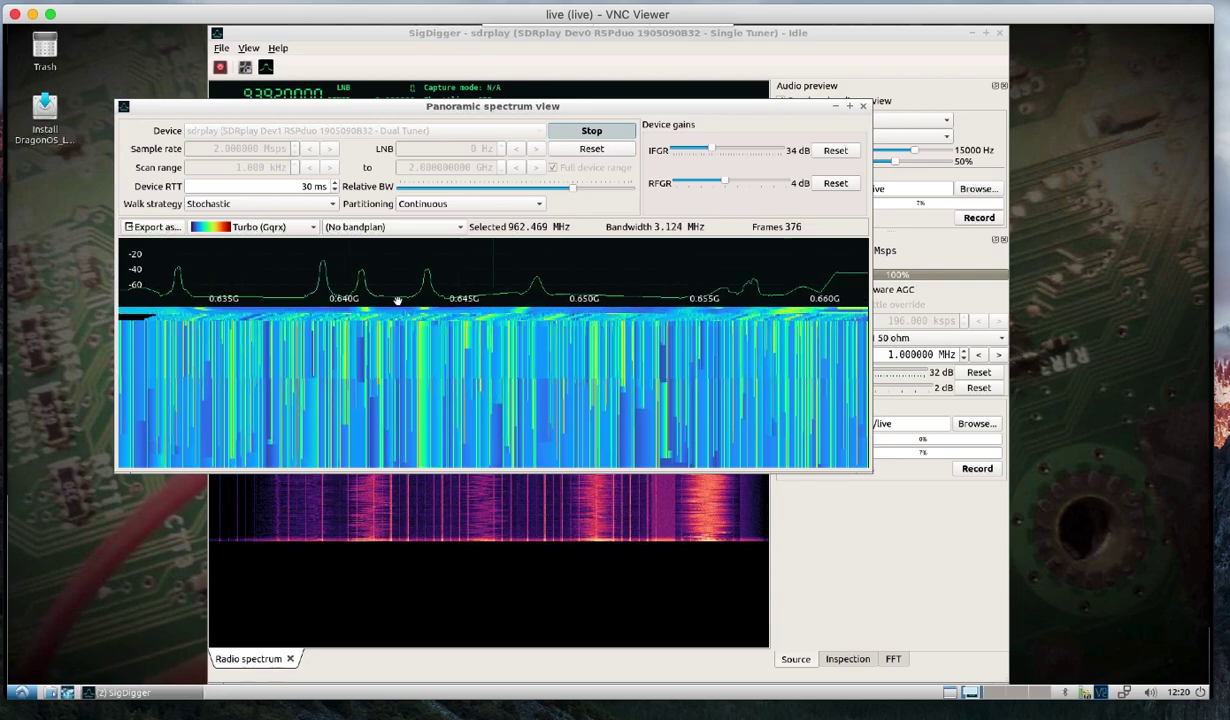
scroll(400, 301, "up", 5)
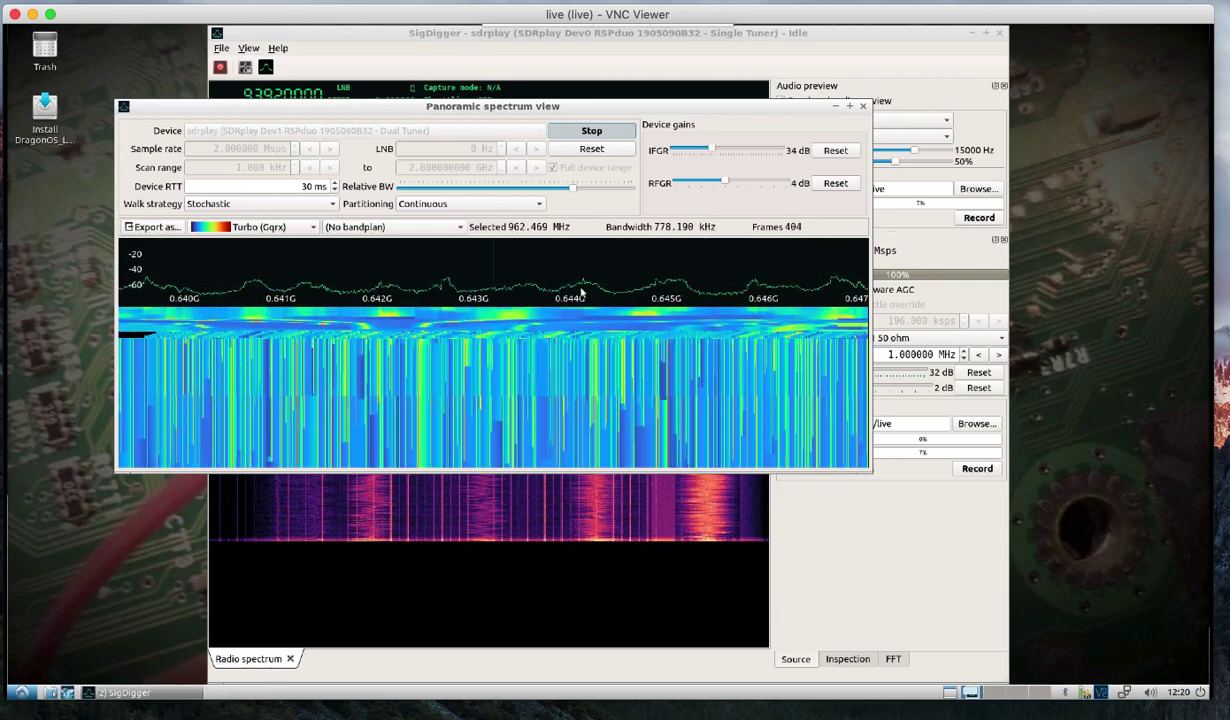
left_click_drag(583, 292, 482, 277)
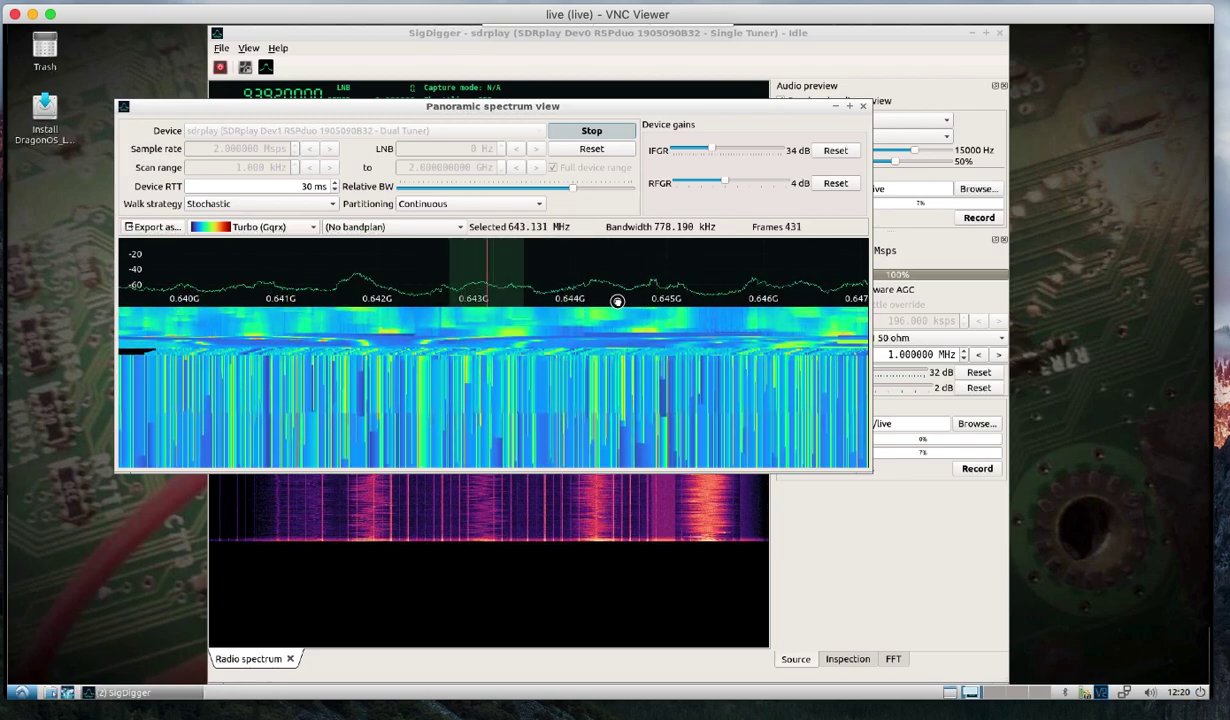
Pan toward higher frequencies, stop the scan and close the panoramic spectrum view.
left_click_drag(616, 301, 400, 298)
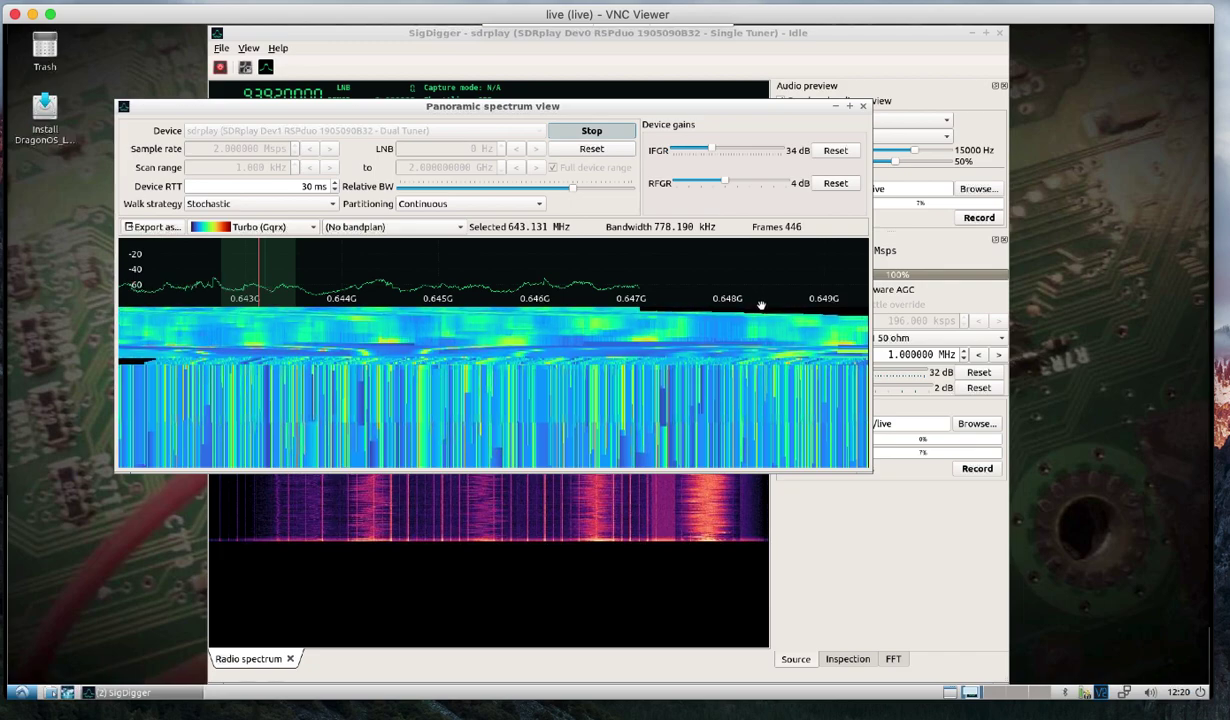
left_click_drag(761, 305, 574, 313)
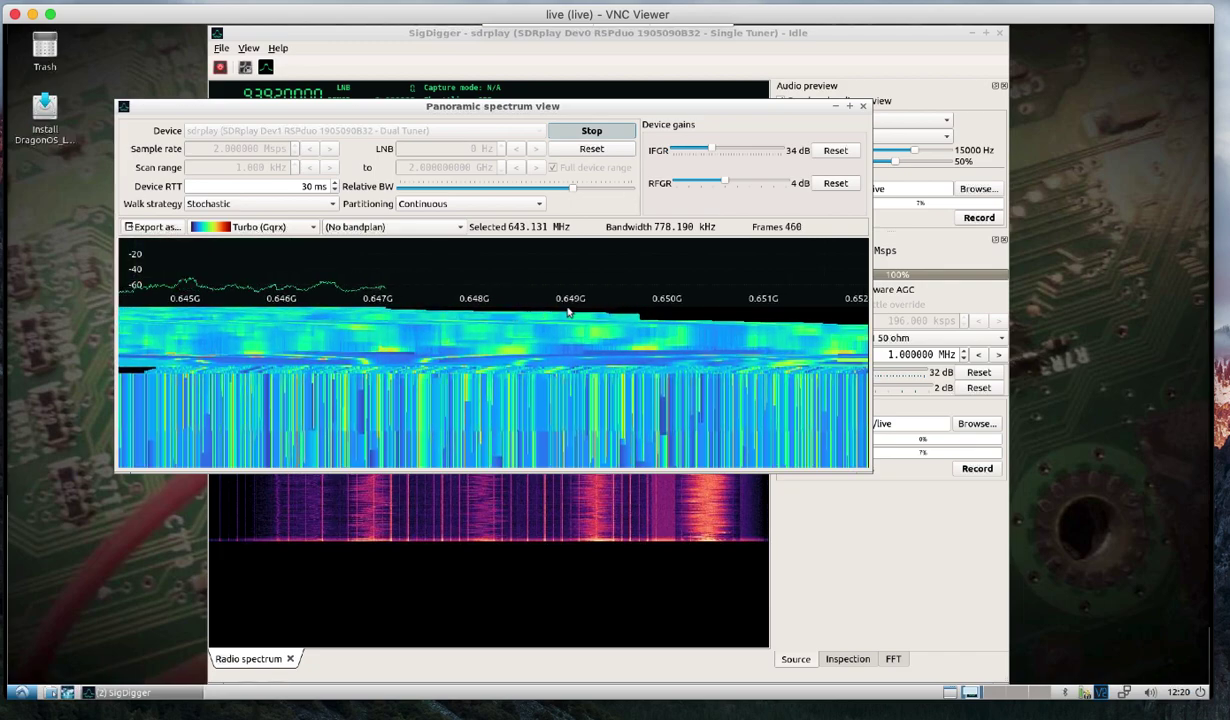
left_click(593, 132)
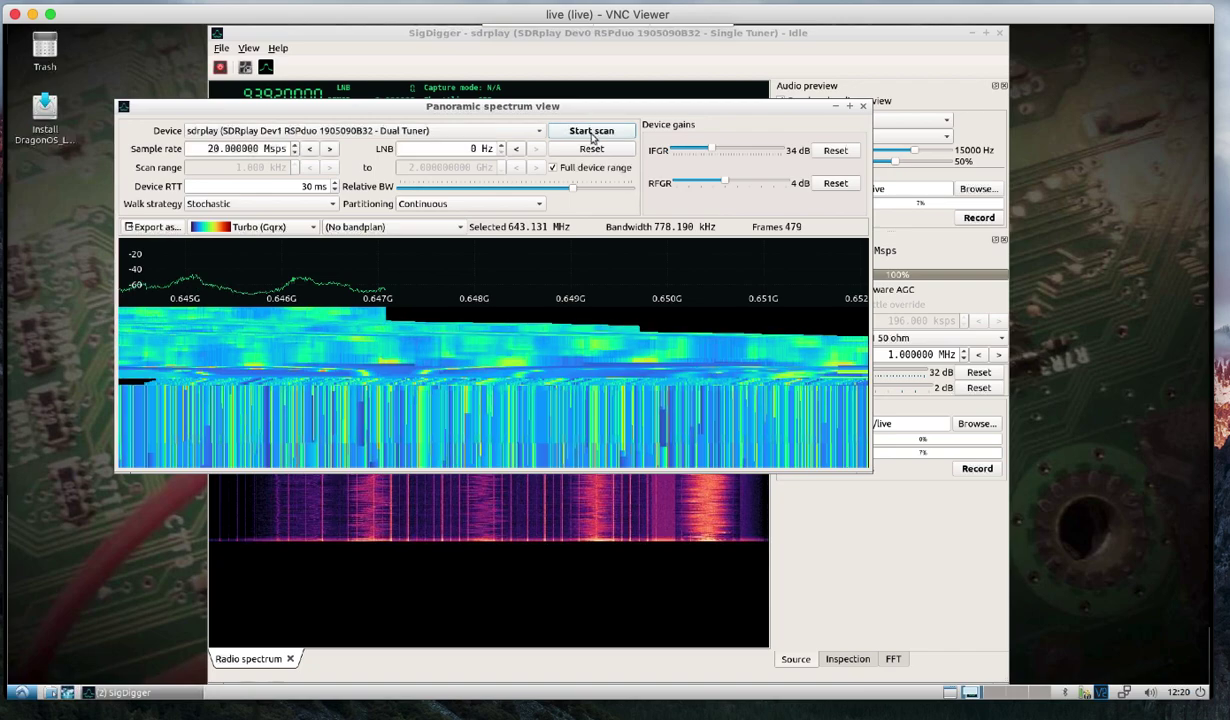
left_click(864, 107)
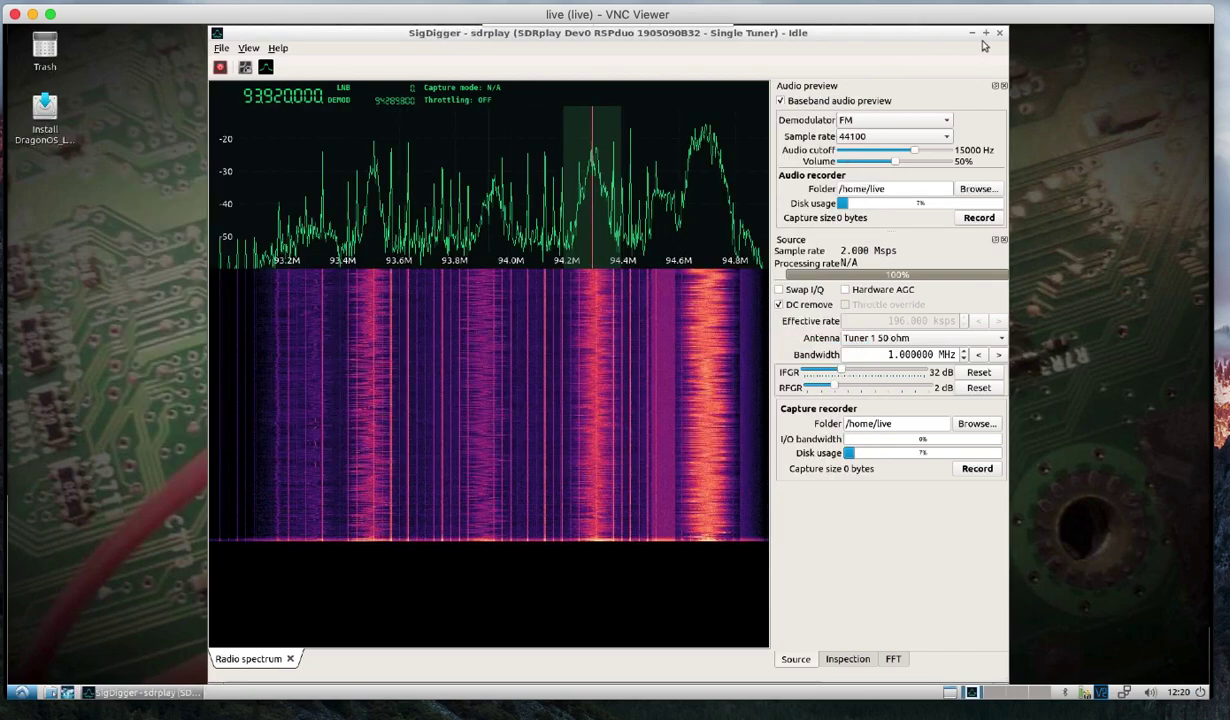
Close SigDigger and open a new LXTerminal window from System Tools.
left_click(1002, 34)
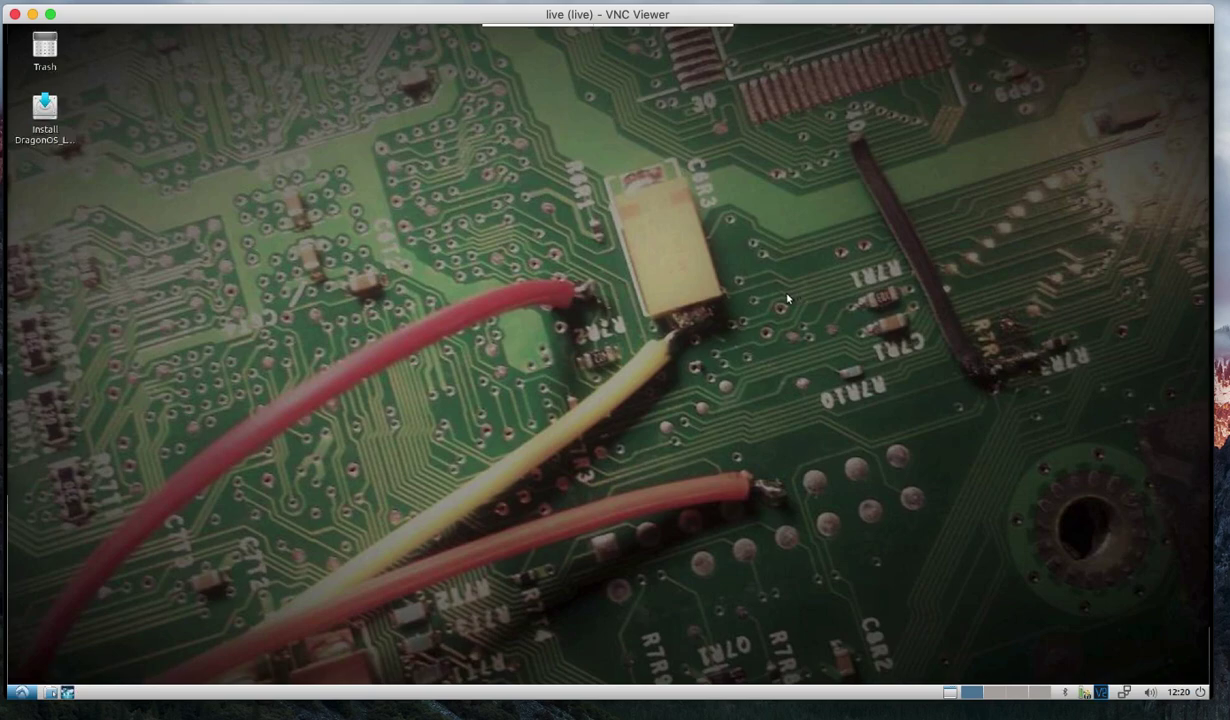
left_click(20, 692)
mouse_move(60, 623)
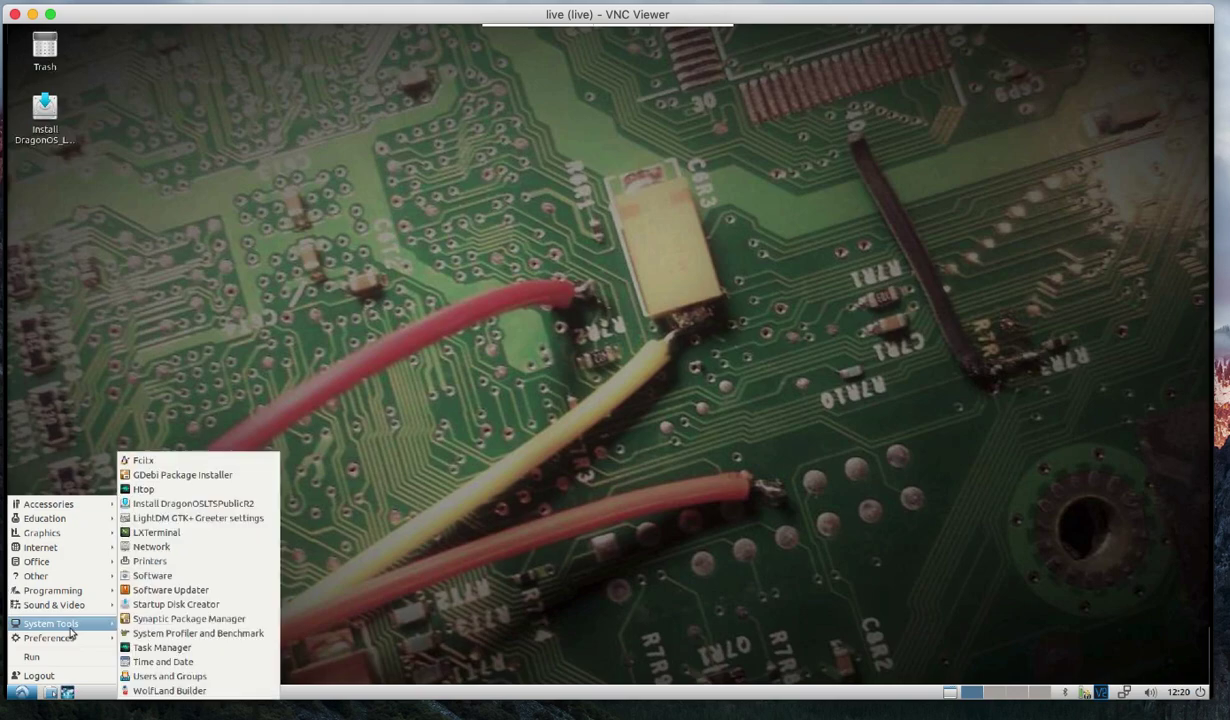
left_click(158, 532)
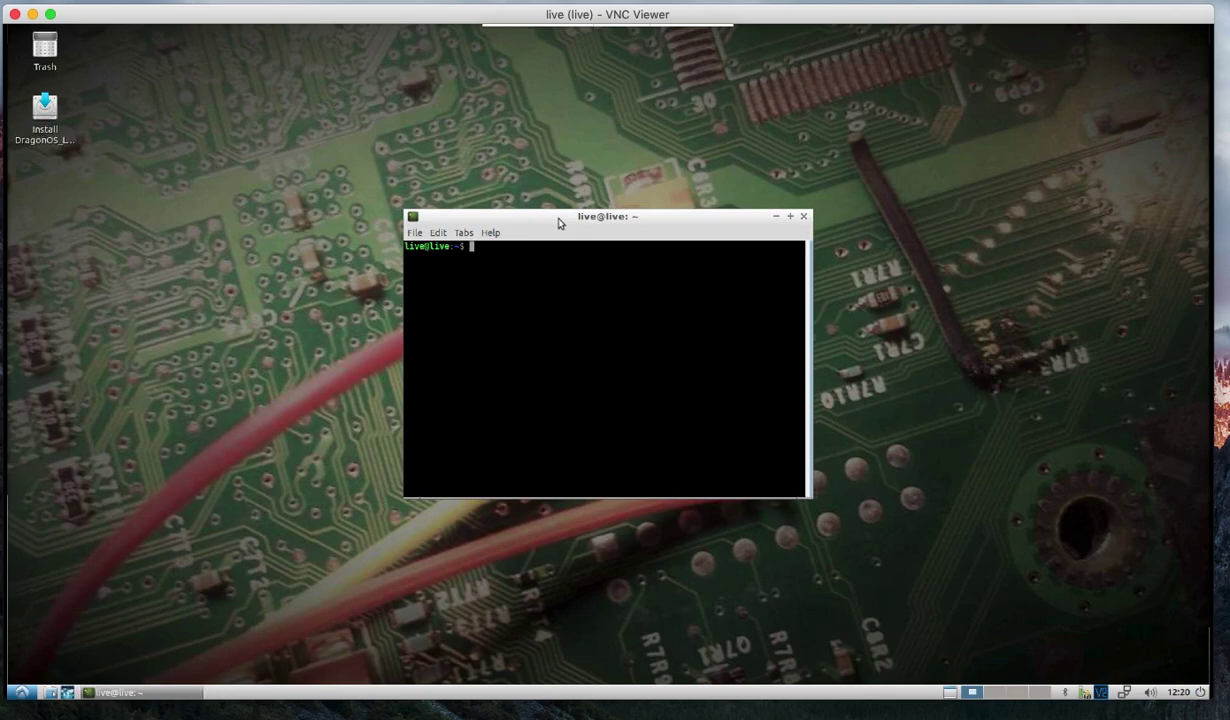
left_click_drag(557, 214, 535, 188)
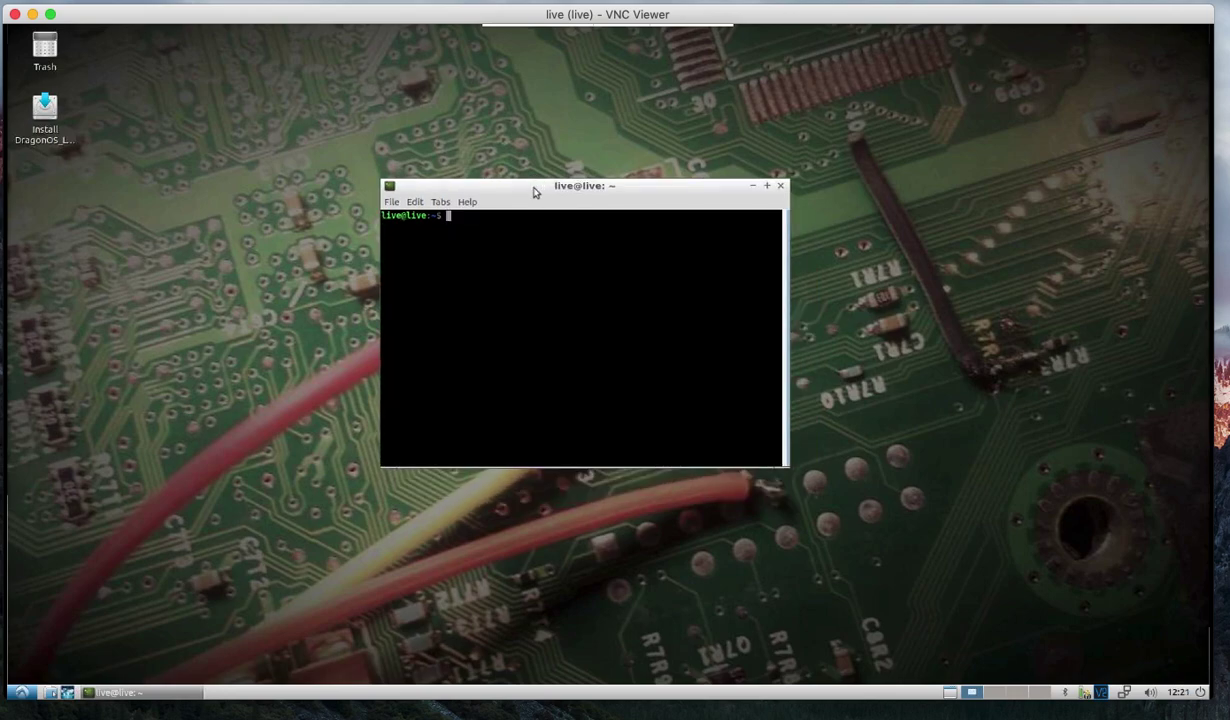
Change into /usr/src/Spike_Ubuntu18.04x64_3_5_4 and list its contents.
type("cd /usr/src")
key("Return")
type("ls")
key("Return")
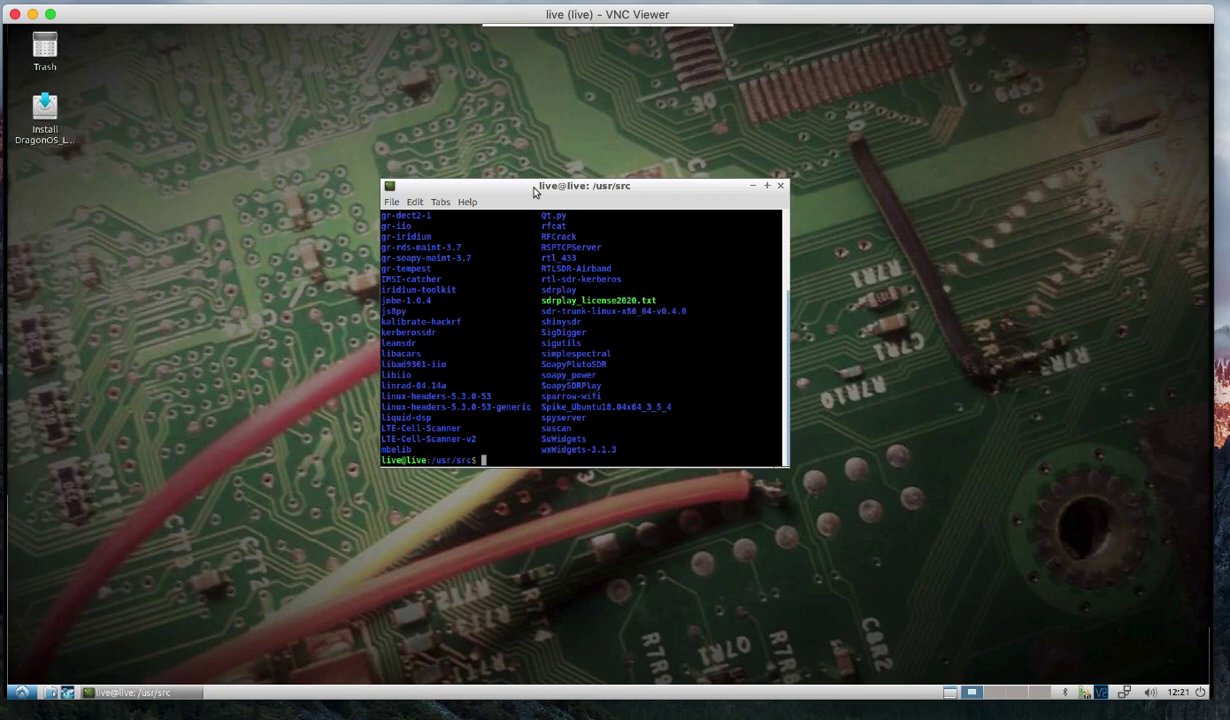
type("Spi")
key("Tab")
key("Return")
type("cd Sp")
key("Tab")
key("Return")
type("ls")
key("Return")
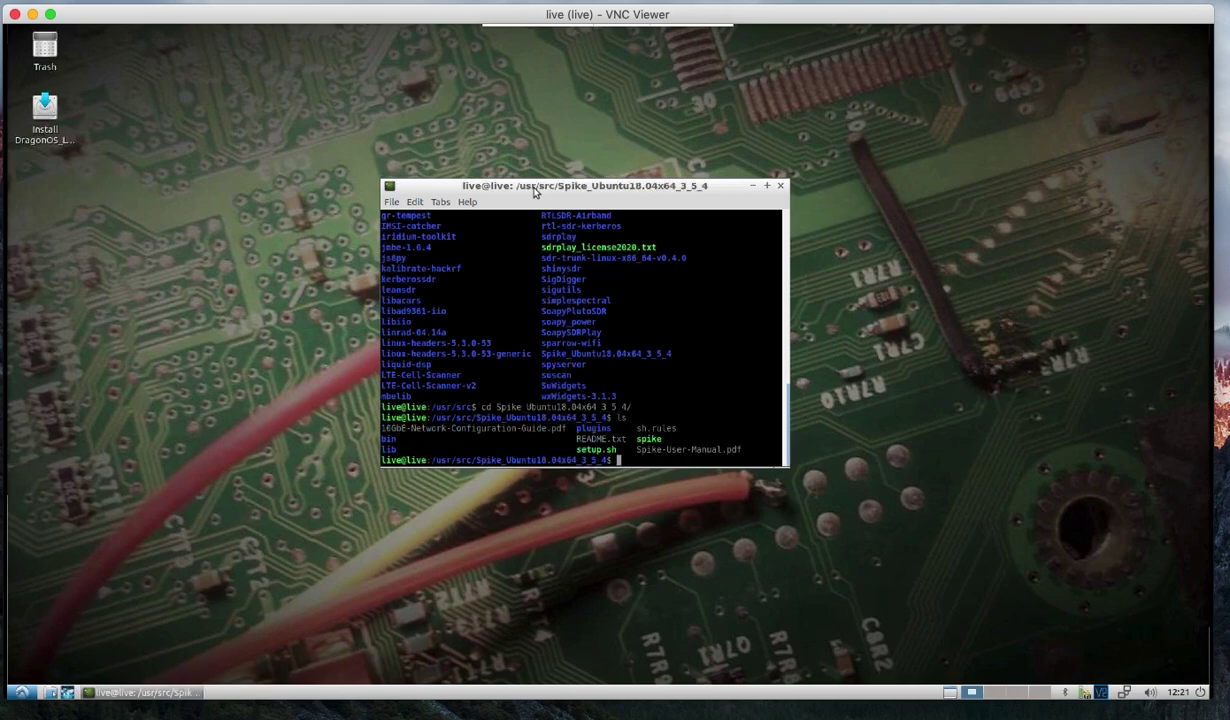
Run ./spike, dismiss the 'No Device Found.' notice, and close Spike.
type("./spike")
key("Return")
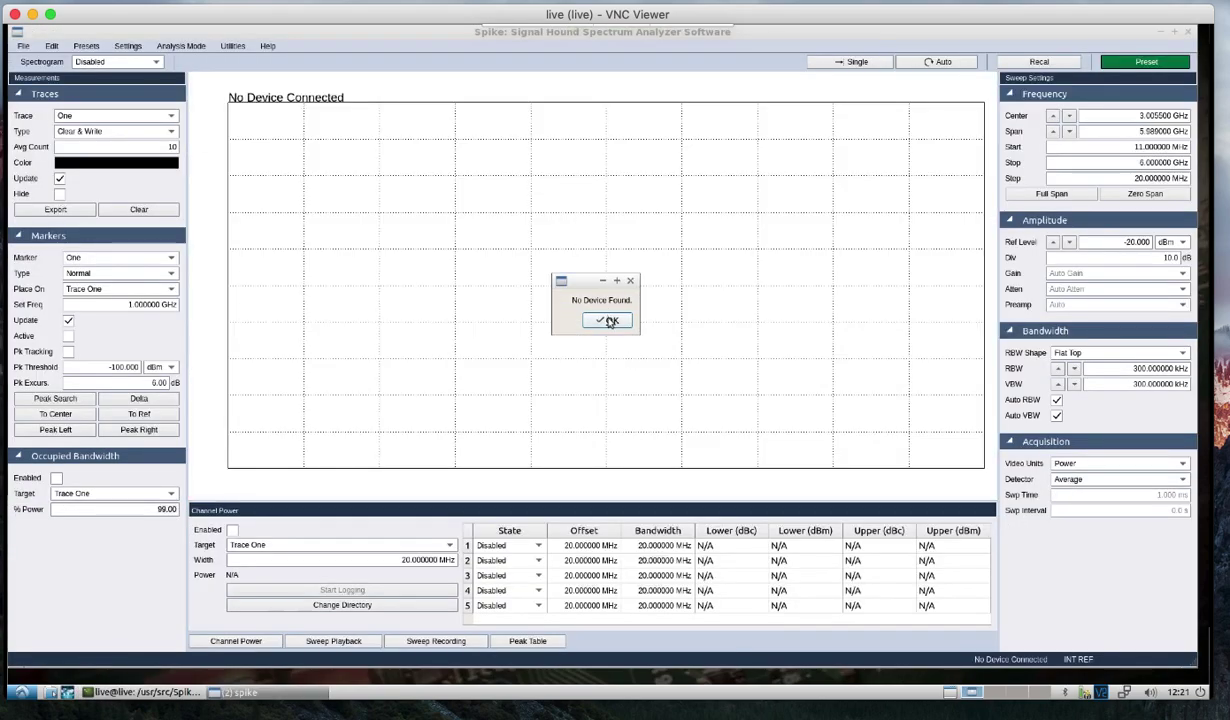
left_click(608, 320)
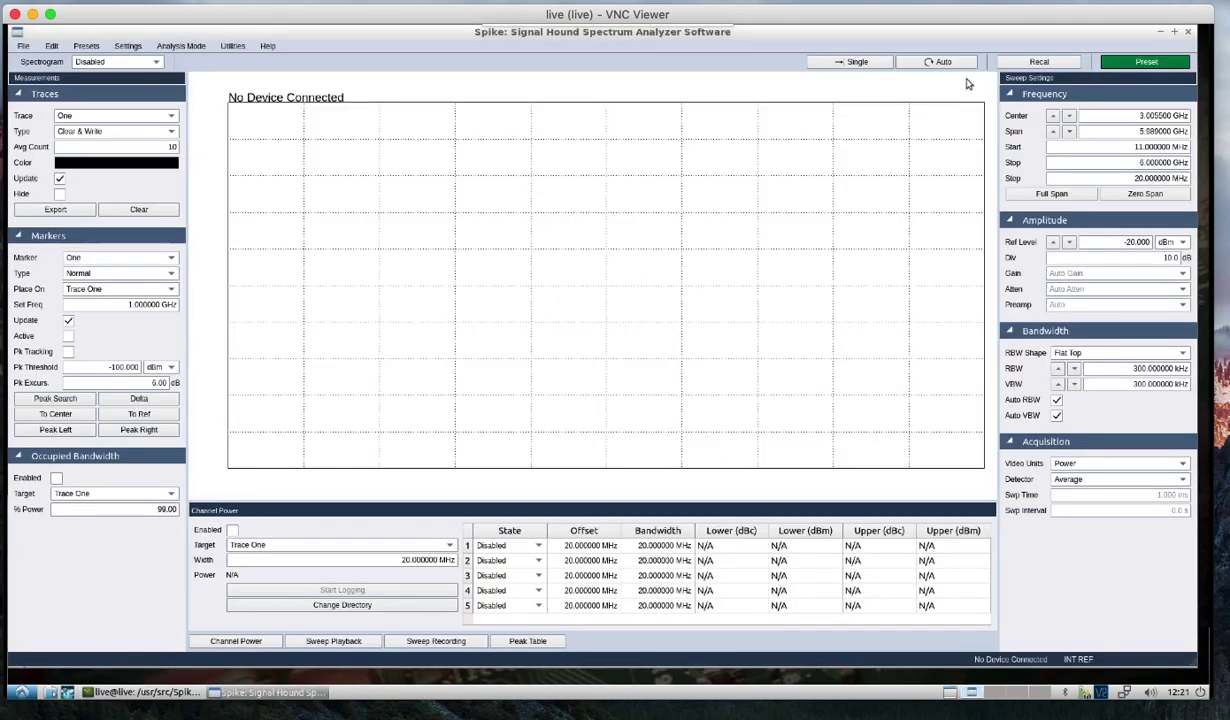
left_click(1188, 35)
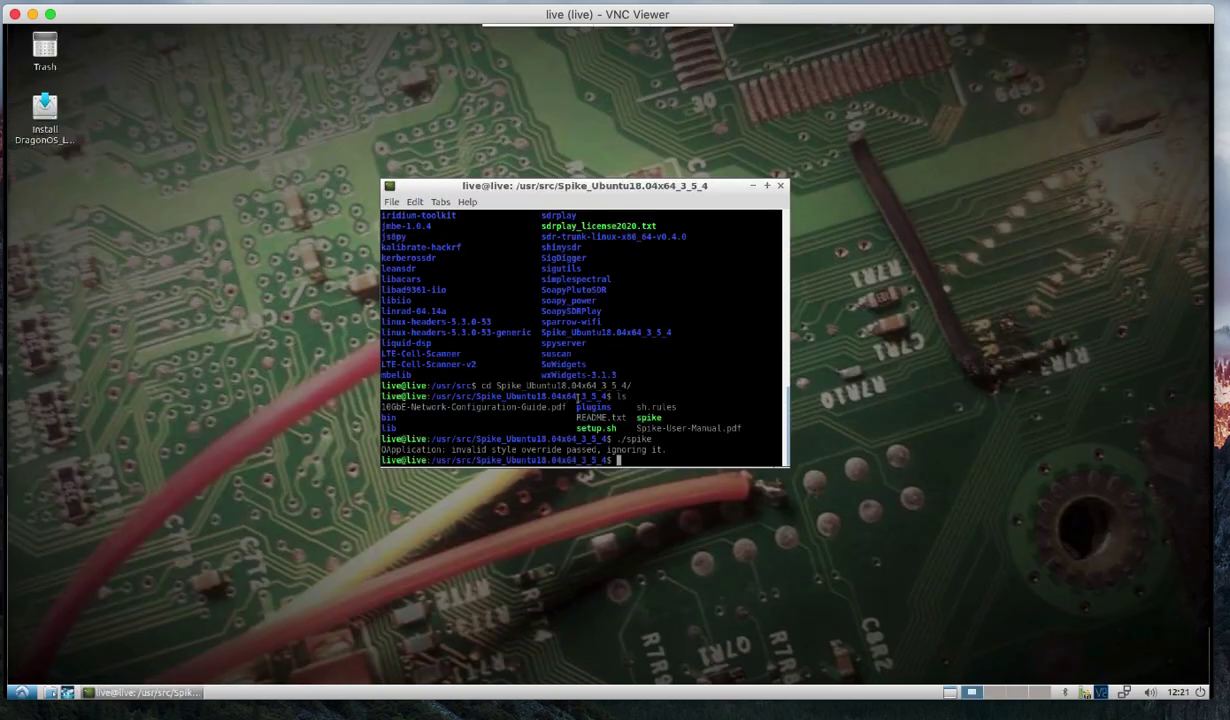
Go up to /usr/src, enter Auto137 and list it, then cancel 'sudo python3 main.py'.
type("cd ..")
key("Return")
type("cd Auto137/")
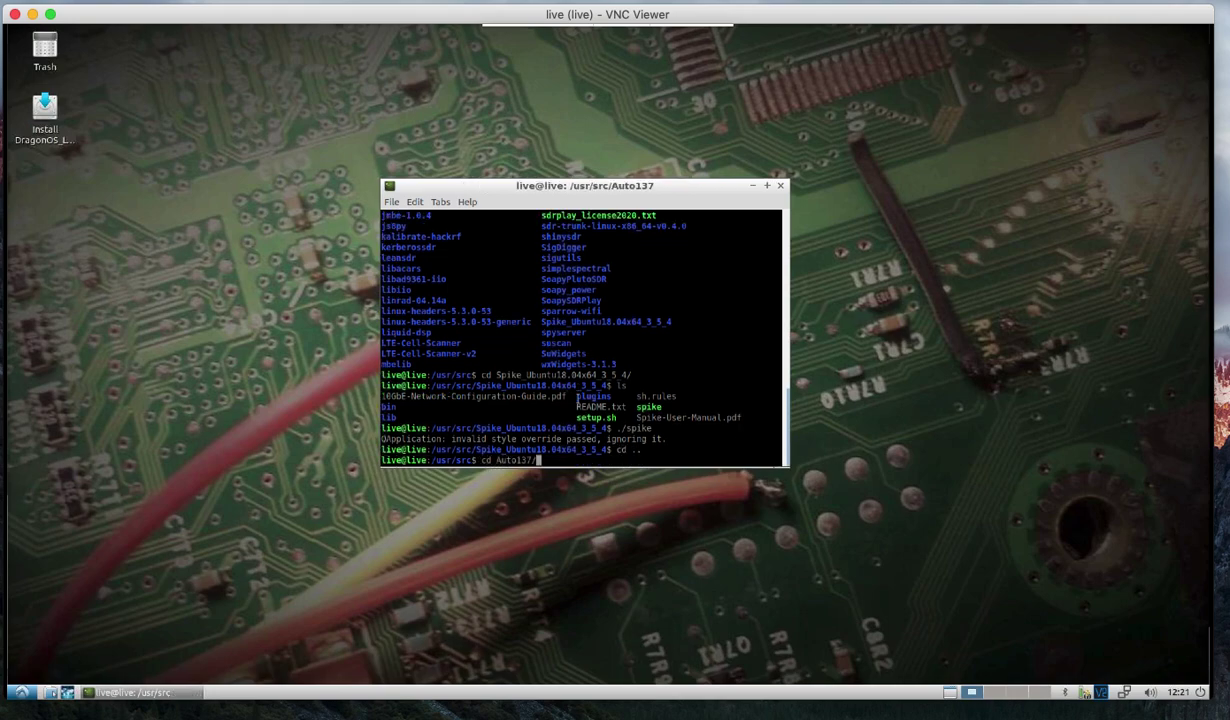
key("Return")
type("ls")
key("Return")
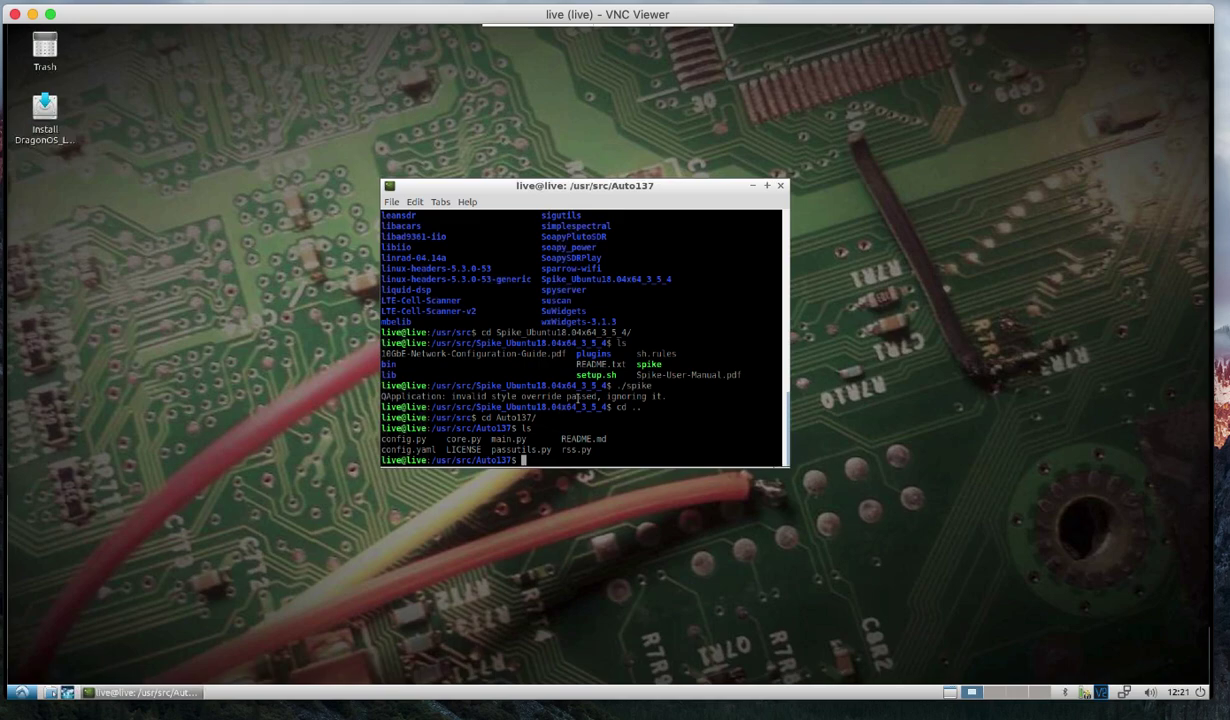
type("sudo python3 main.py")
key("ctrl+c")
Return to /usr/src, enter the gr-tempest folder and list its contents.
type("cd ..")
key("Return")
type("cd")
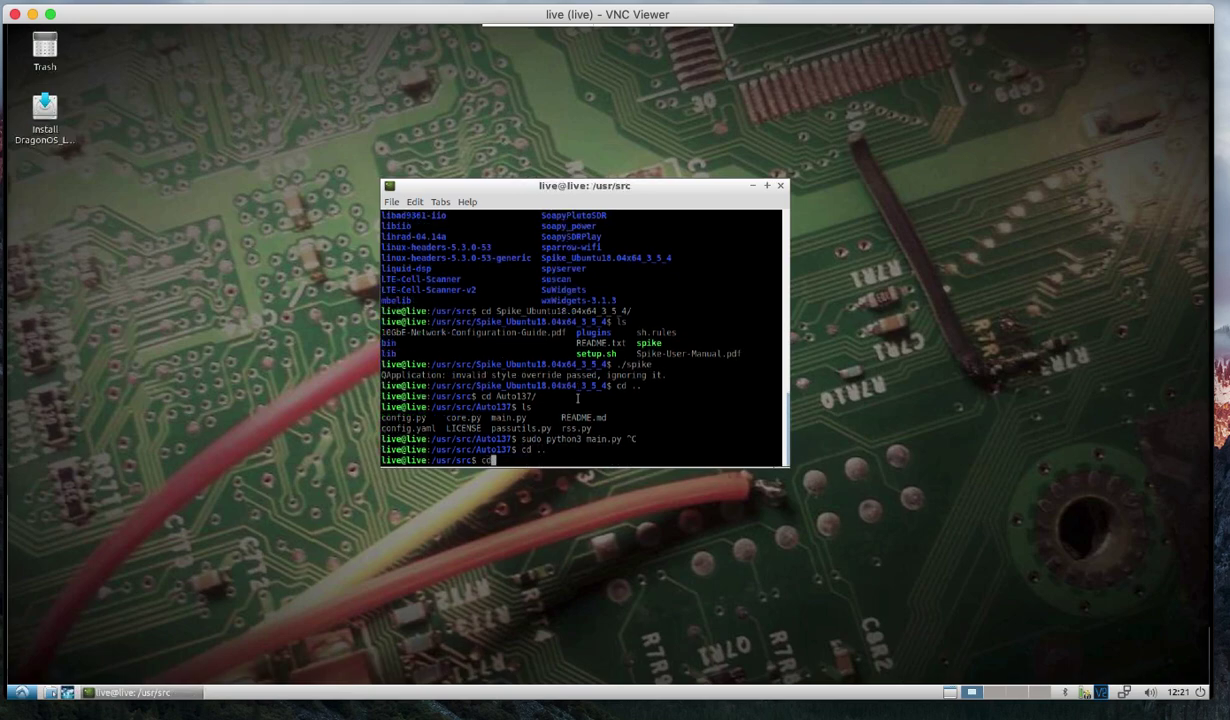
type(" gr-tm")
key("Tab")
key("Return")
type("ls")
key("Return")
Enter the examples folder, list the tempest flow graphs and begin a gnuradio-companion command.
type("c")
type("d ex")
key("Tab")
key("Return")
type("l")
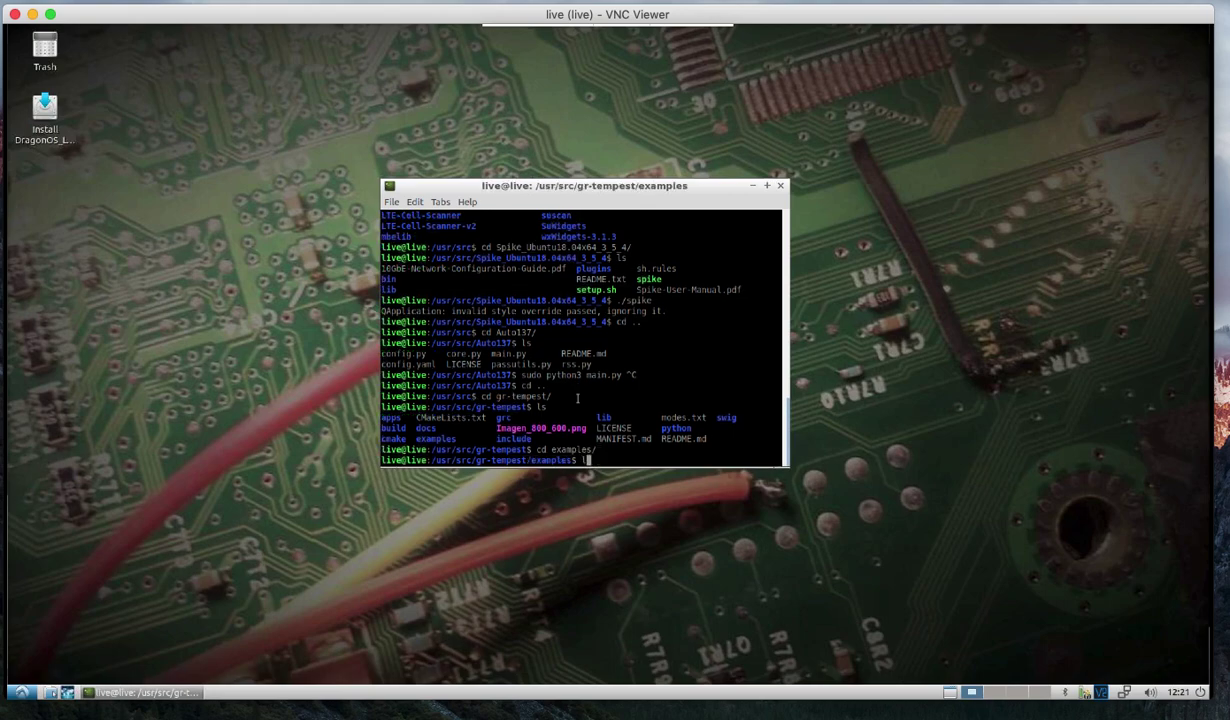
type("s")
key("Return")
type("gnuradio-co")
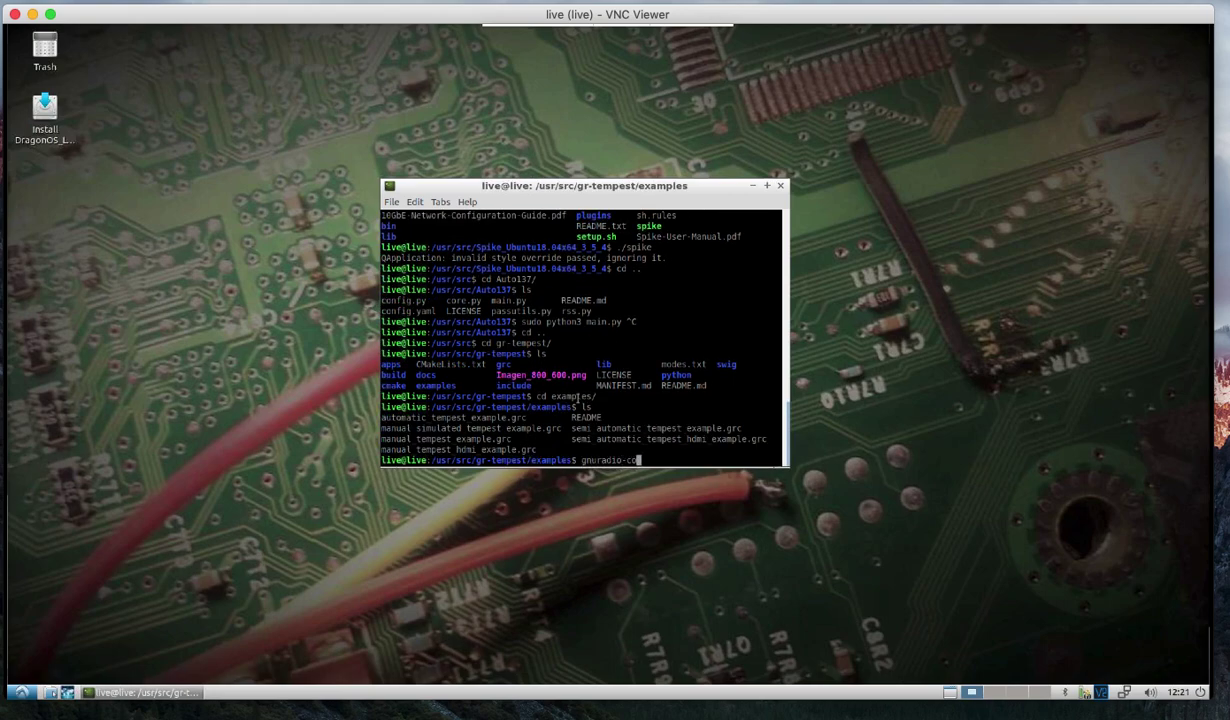
key("Tab")
Launch gnuradio-companion with manual_simulated_tempest_example.grc.
type("manual_simulated_tempest_example.grc")
key("Return")
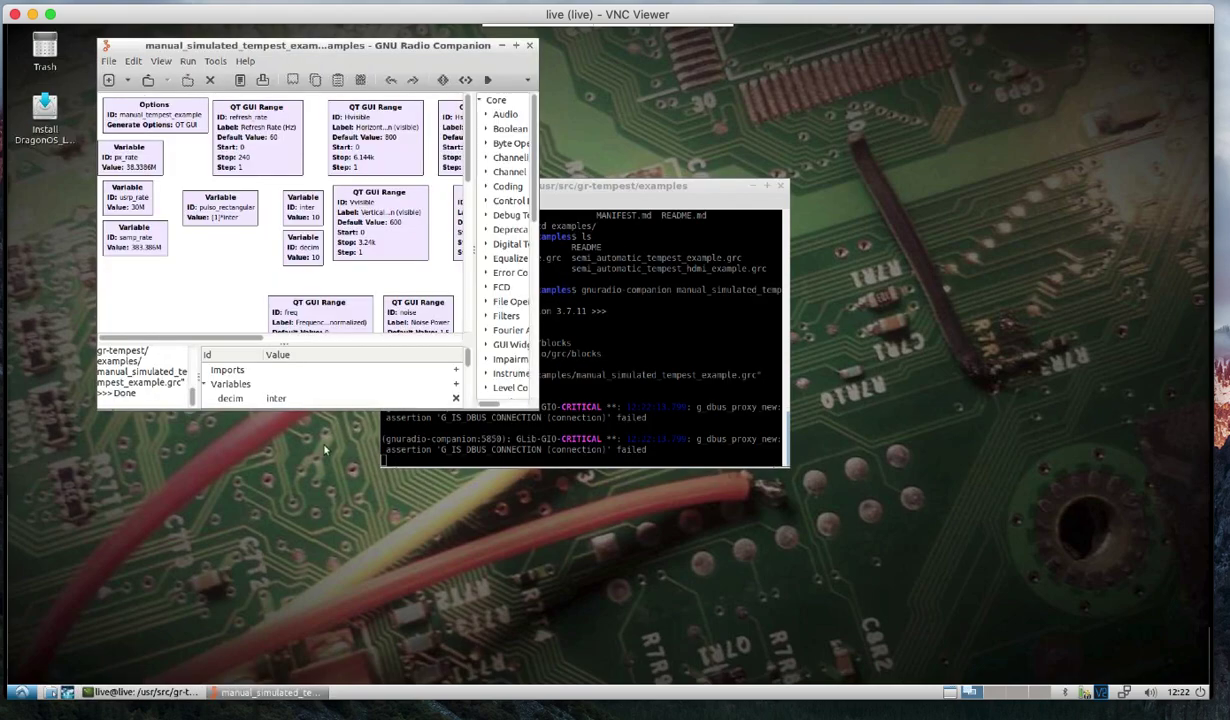
Enlarge the GNU Radio Companion window and run the tempest flow graph.
left_click(535, 405)
left_click(266, 264)
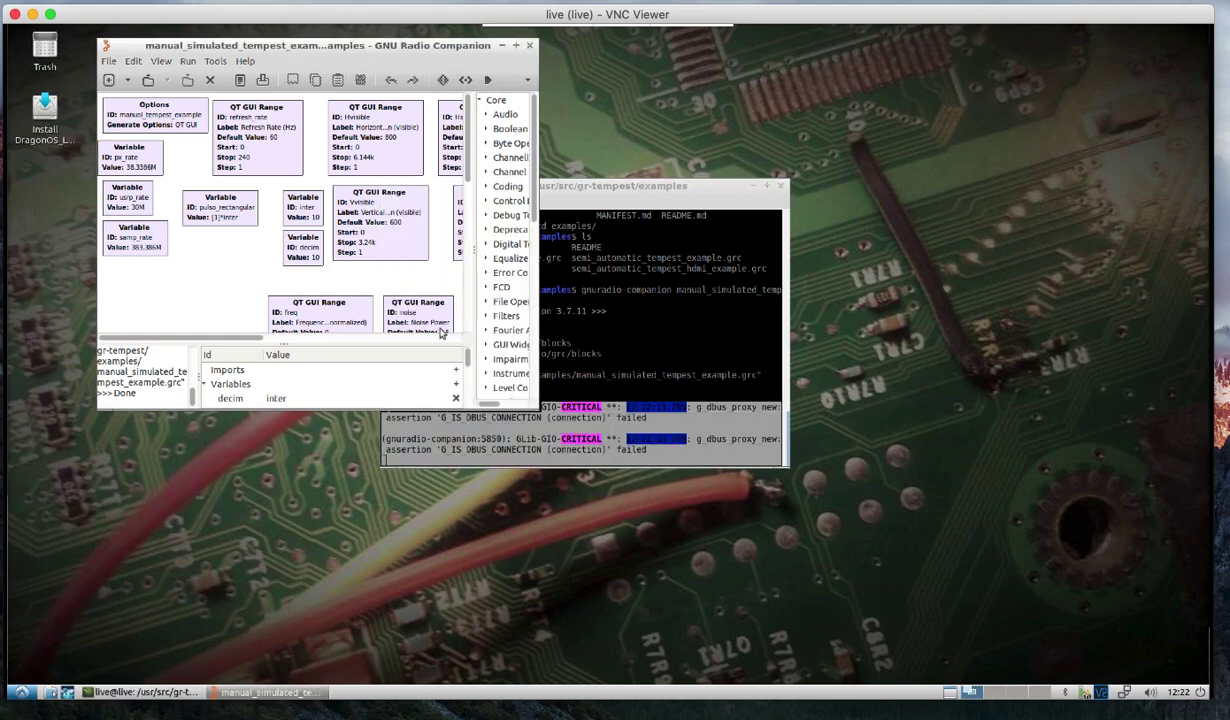
left_click_drag(533, 405, 950, 572)
left_click(487, 80)
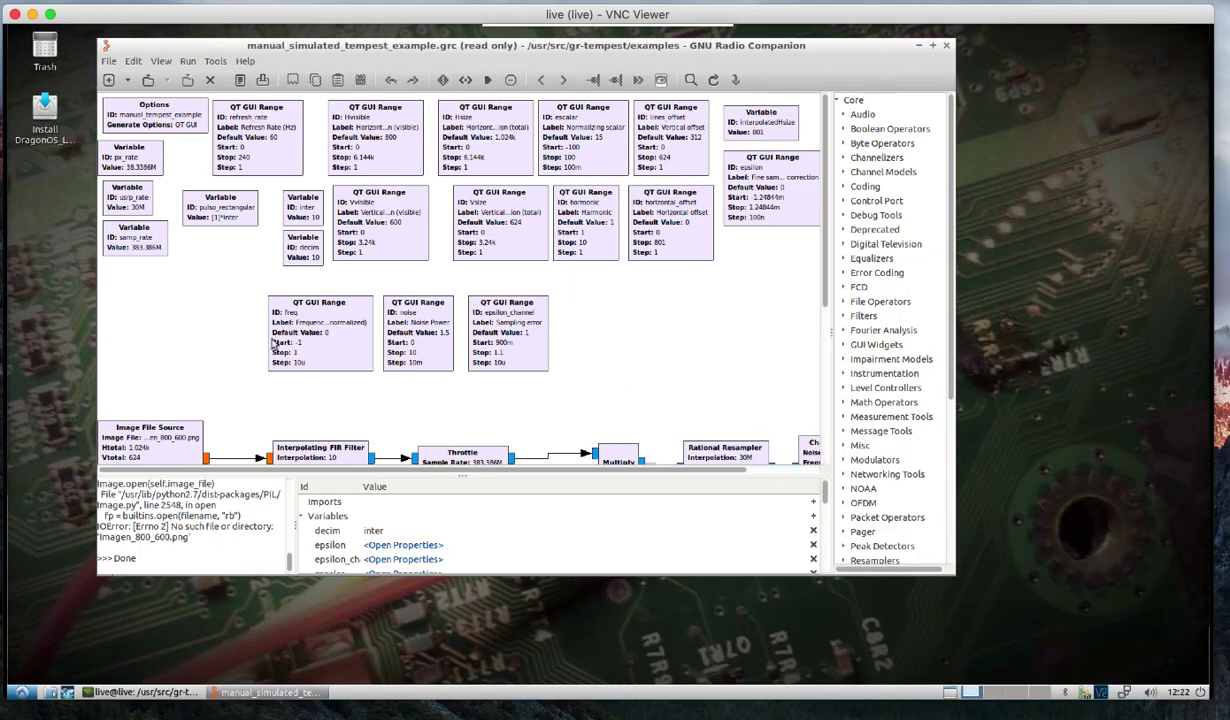
Point the Image File Source block to /usr/src/gr-tempest/Imagen_800_600.png.
double_click(147, 445)
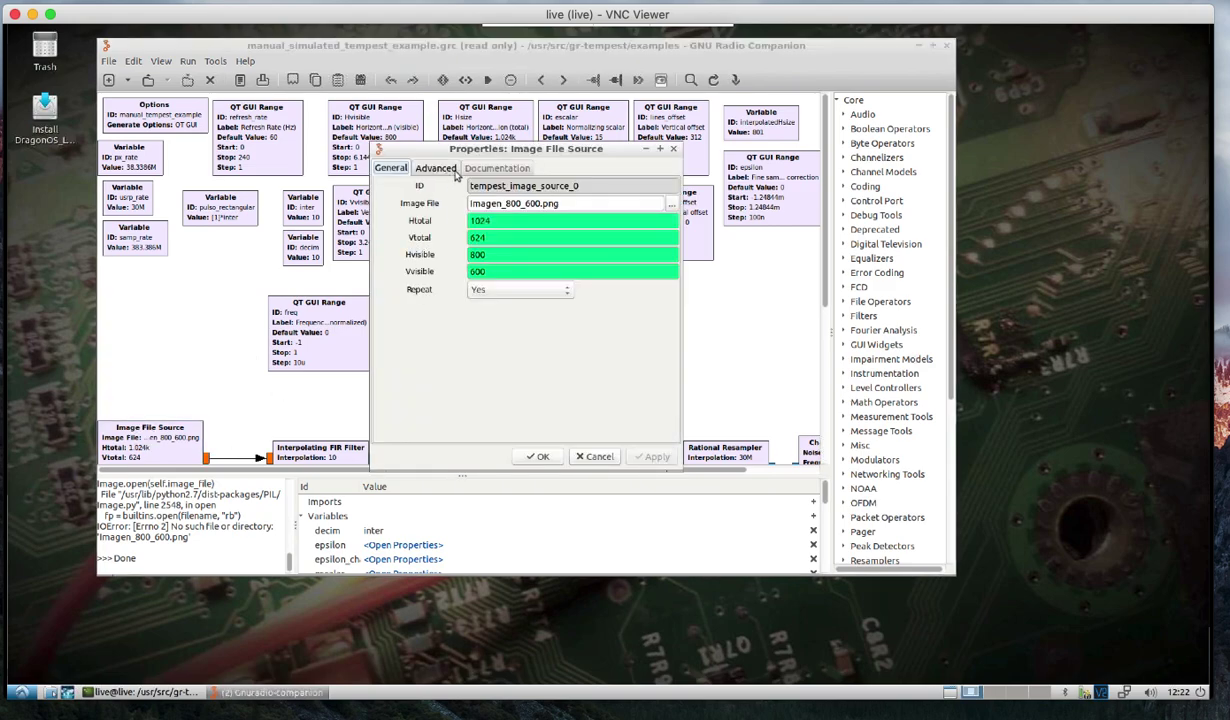
left_click(671, 204)
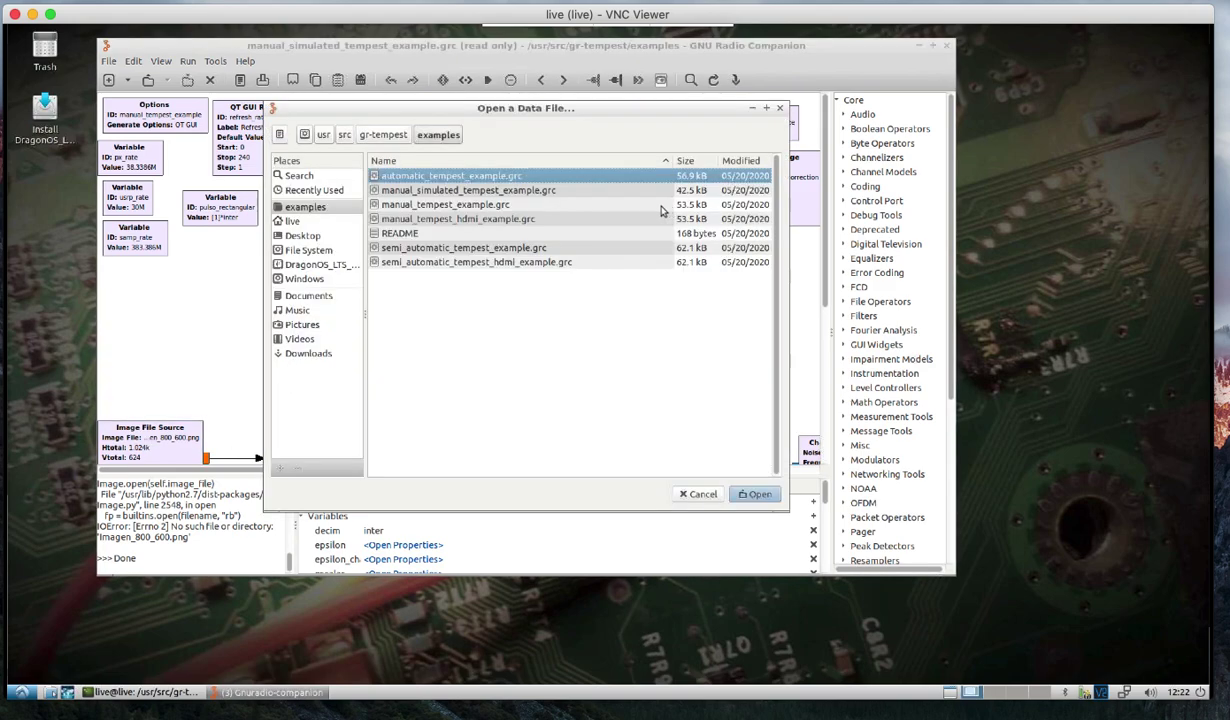
left_click(383, 134)
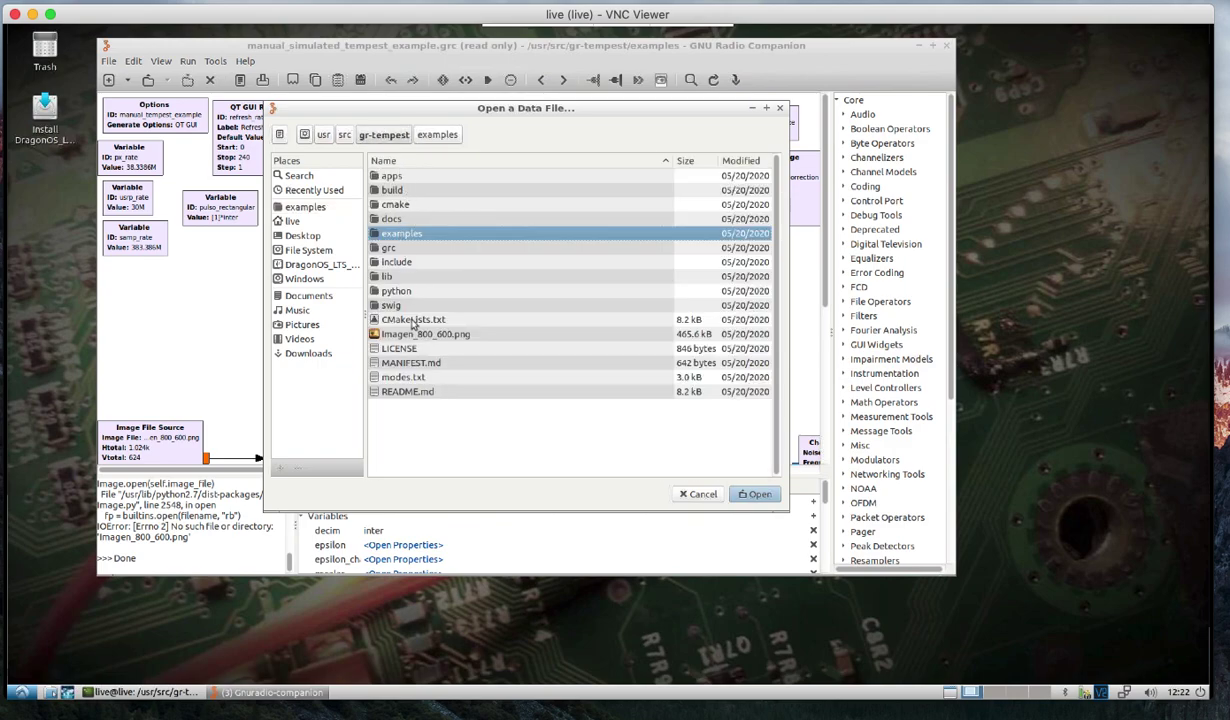
double_click(420, 336)
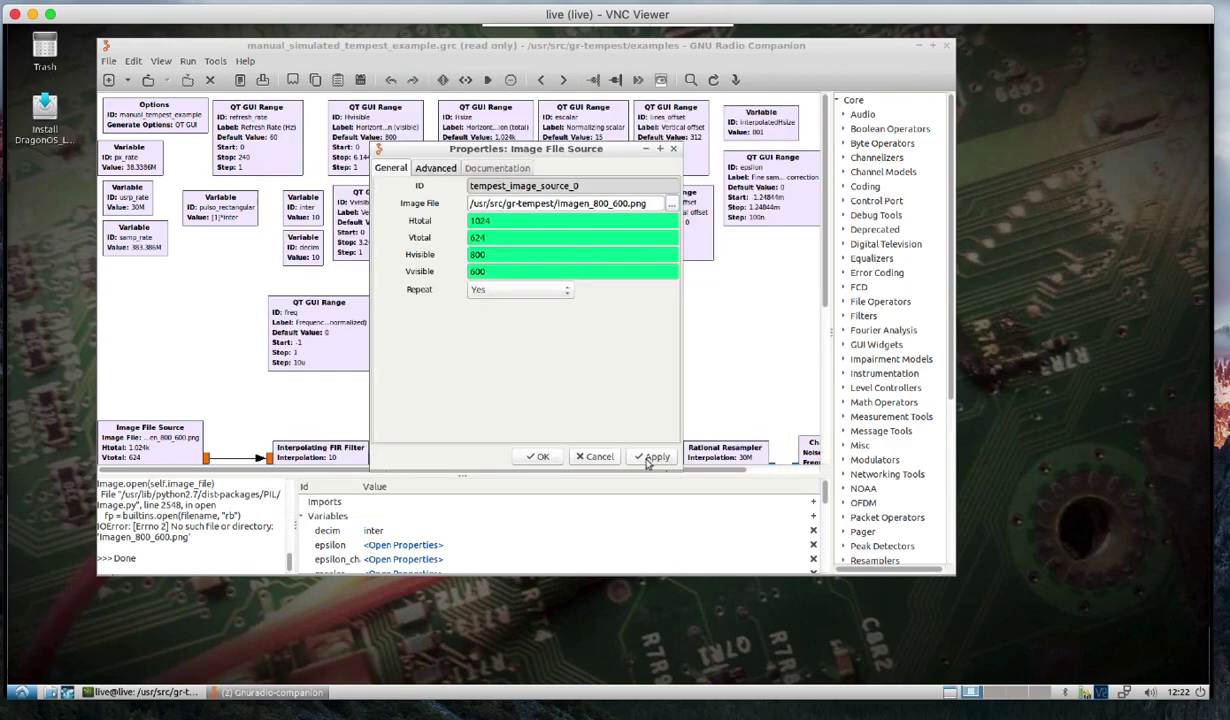
left_click(537, 457)
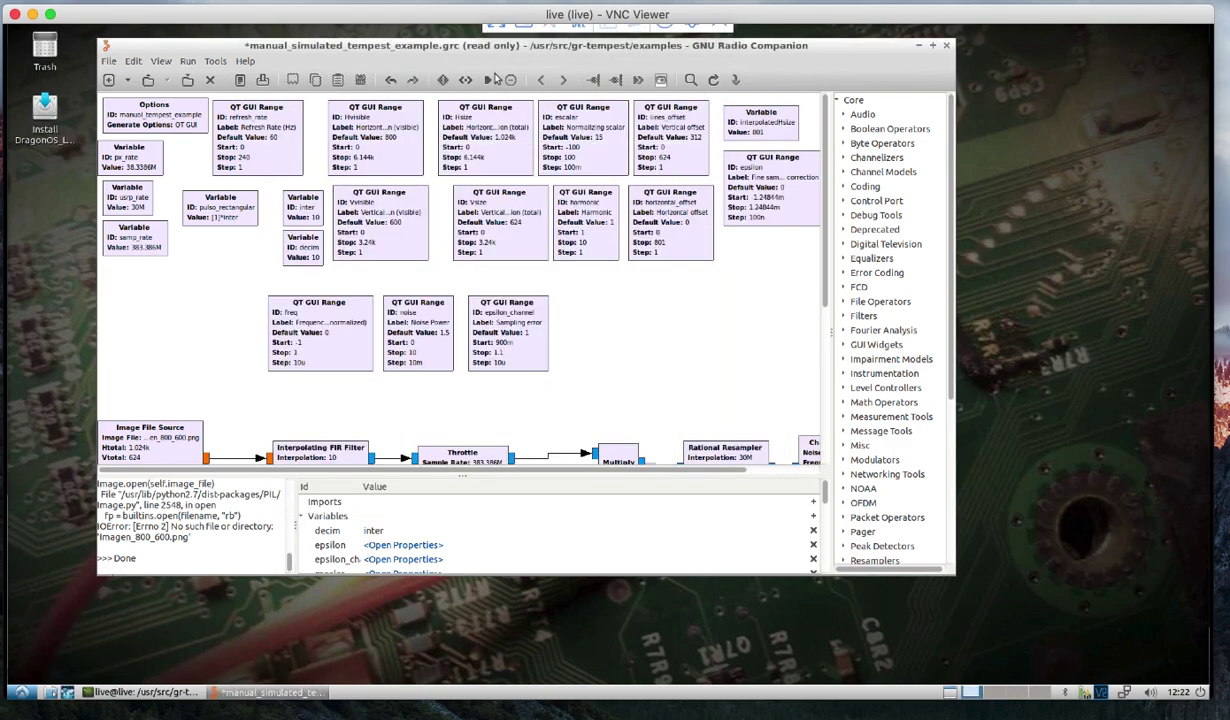
Save the flow graph to the Desktop and run it, then close the example window and GRC.
left_click(490, 81)
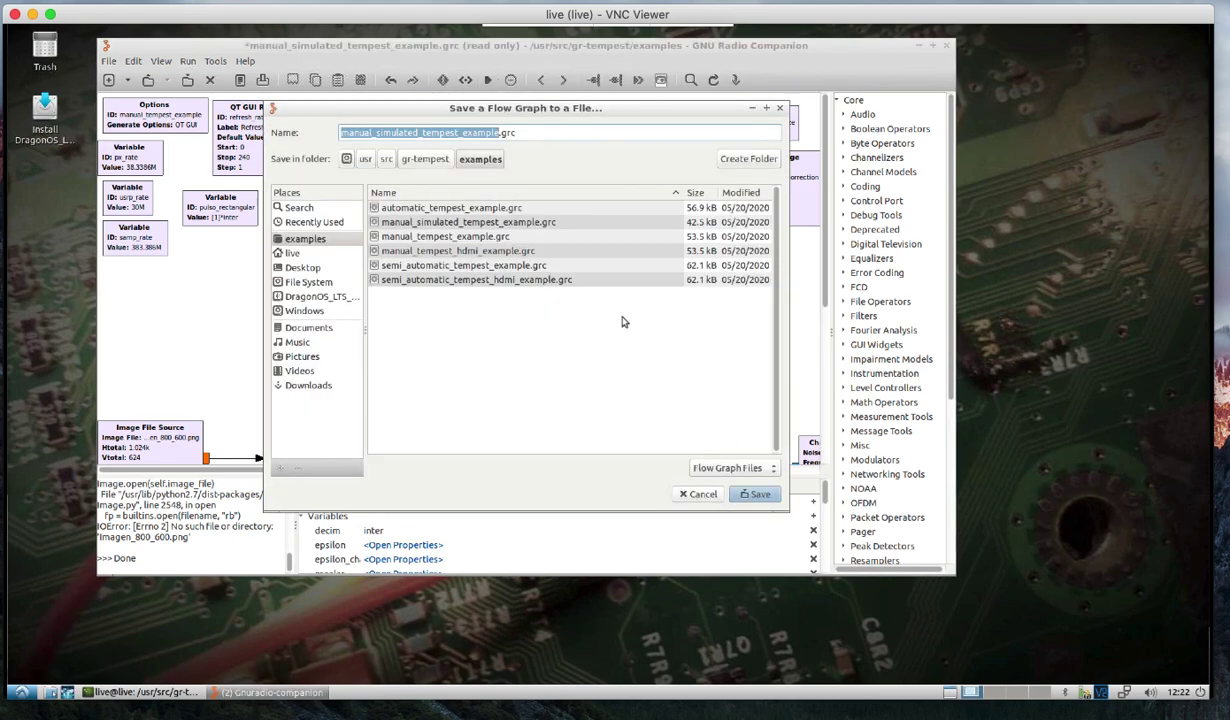
left_click(296, 267)
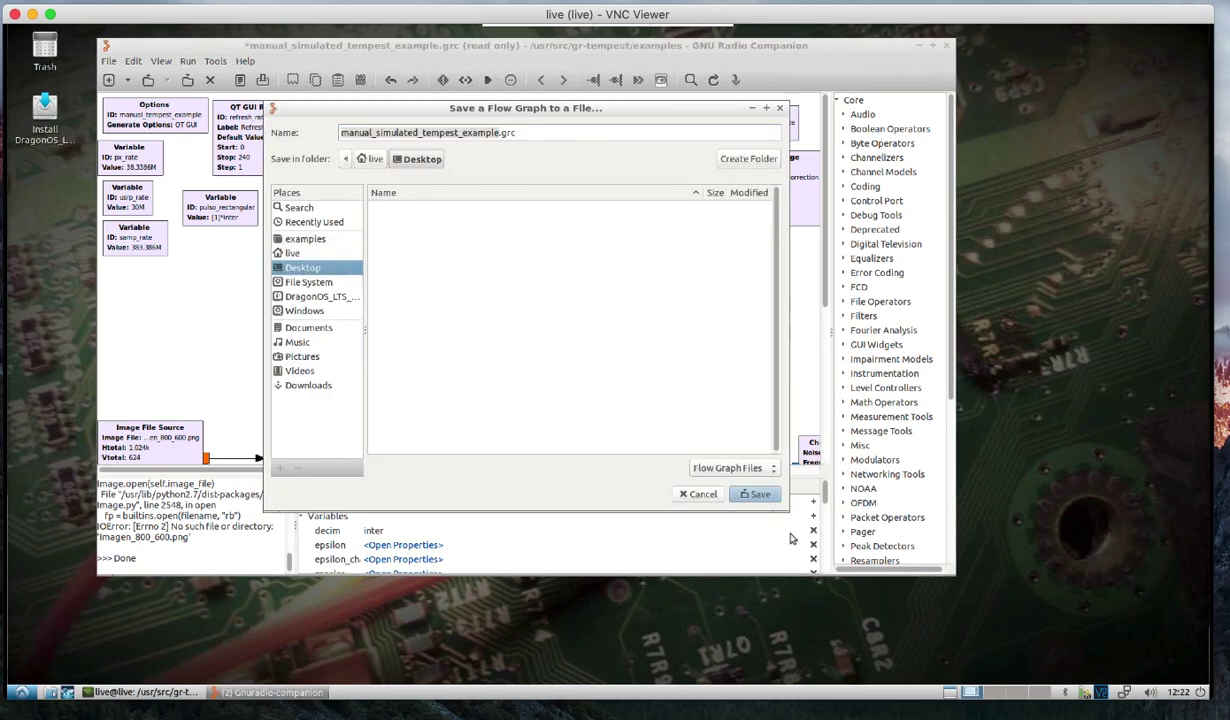
left_click(757, 495)
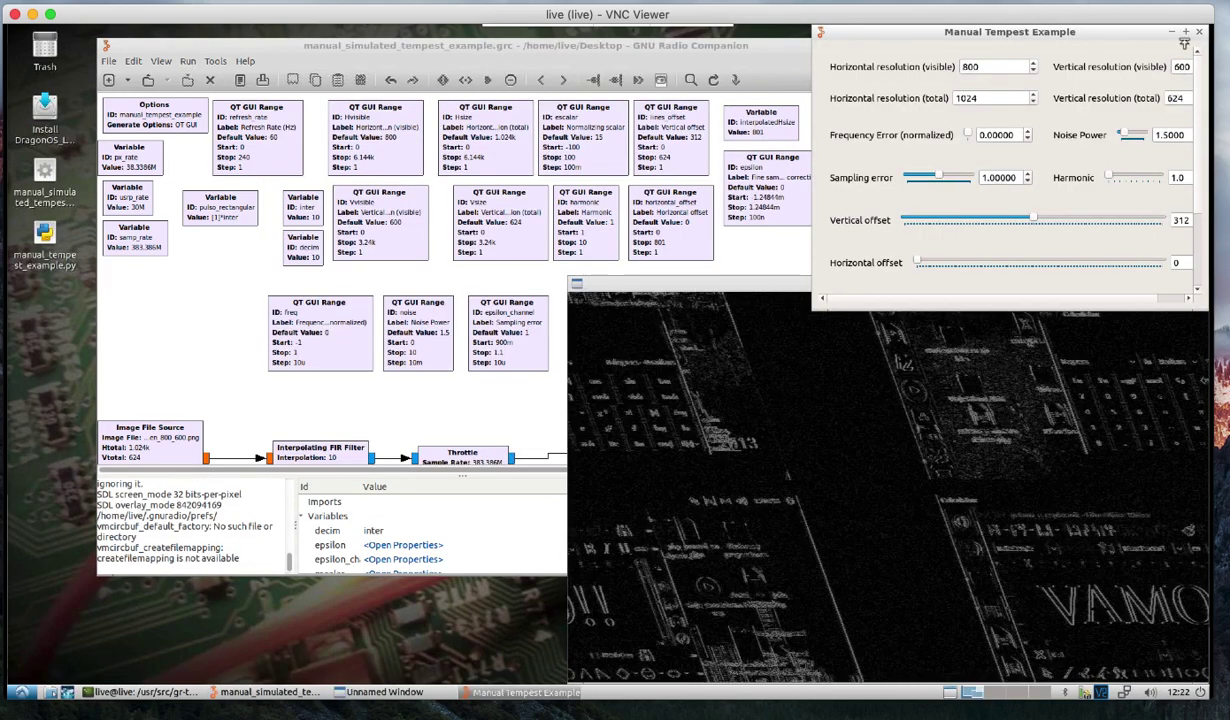
left_click(1192, 31)
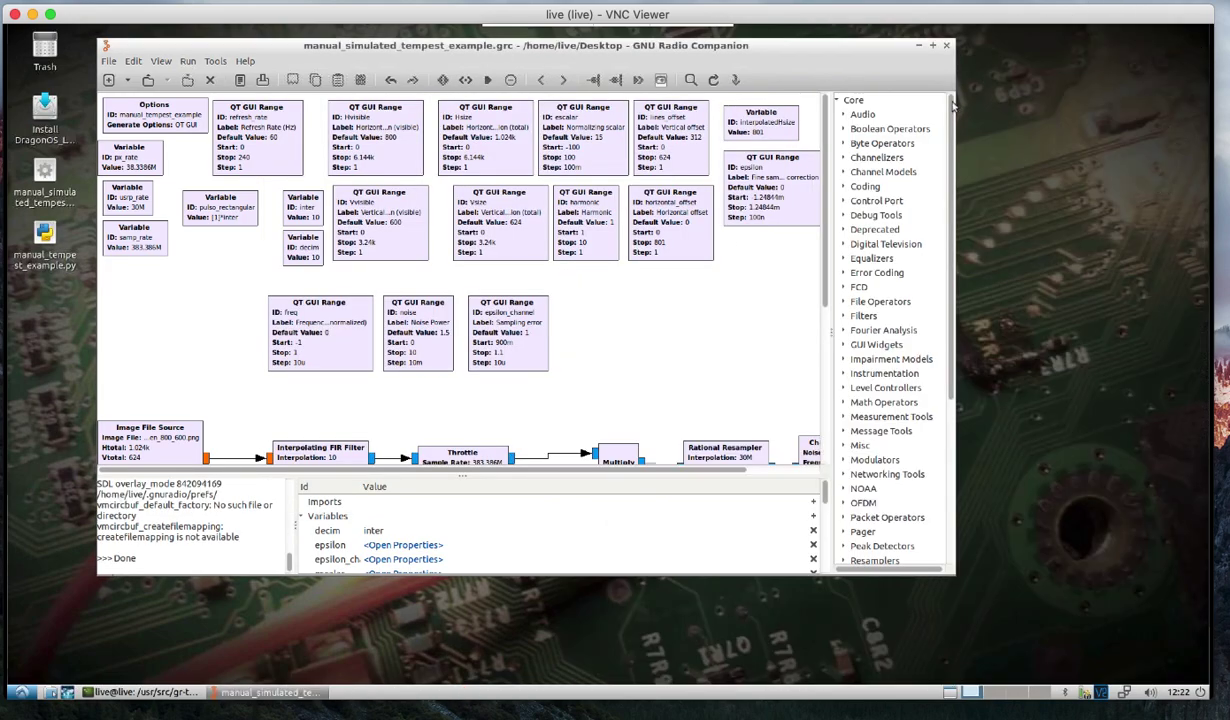
left_click(946, 45)
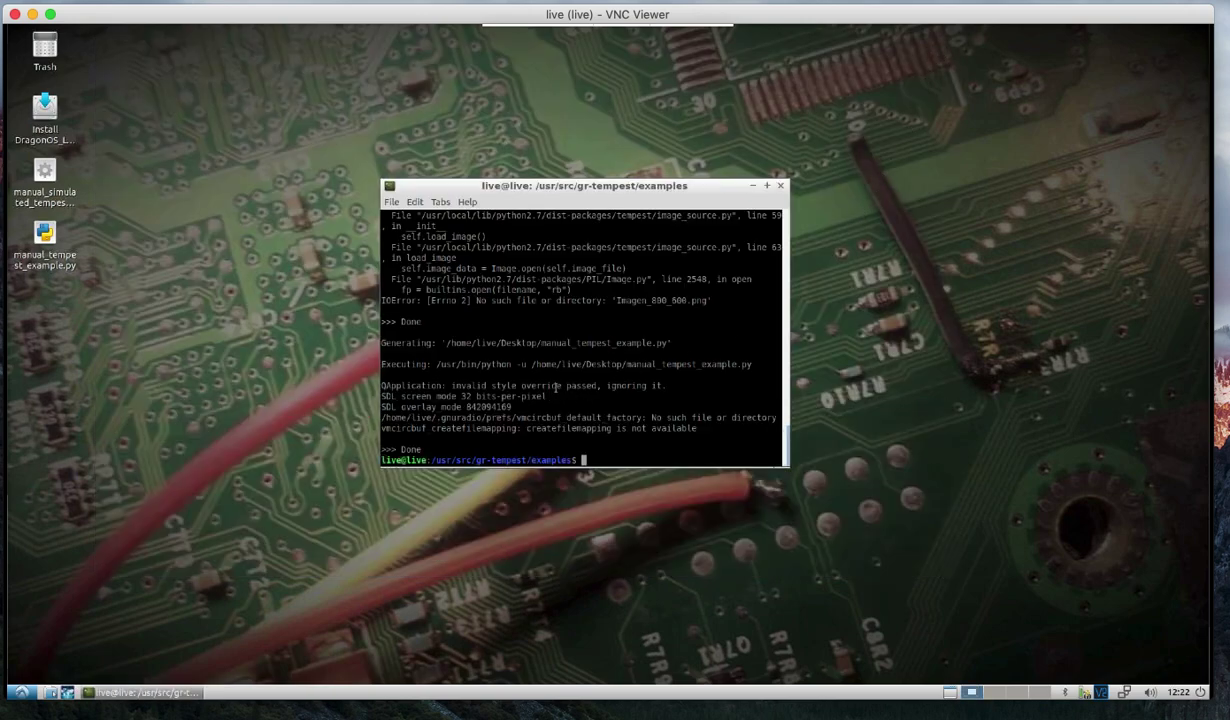
Go up twice to /usr/src, enter gr-dect2-1 and list its contents.
type("cd ..")
key("Return")
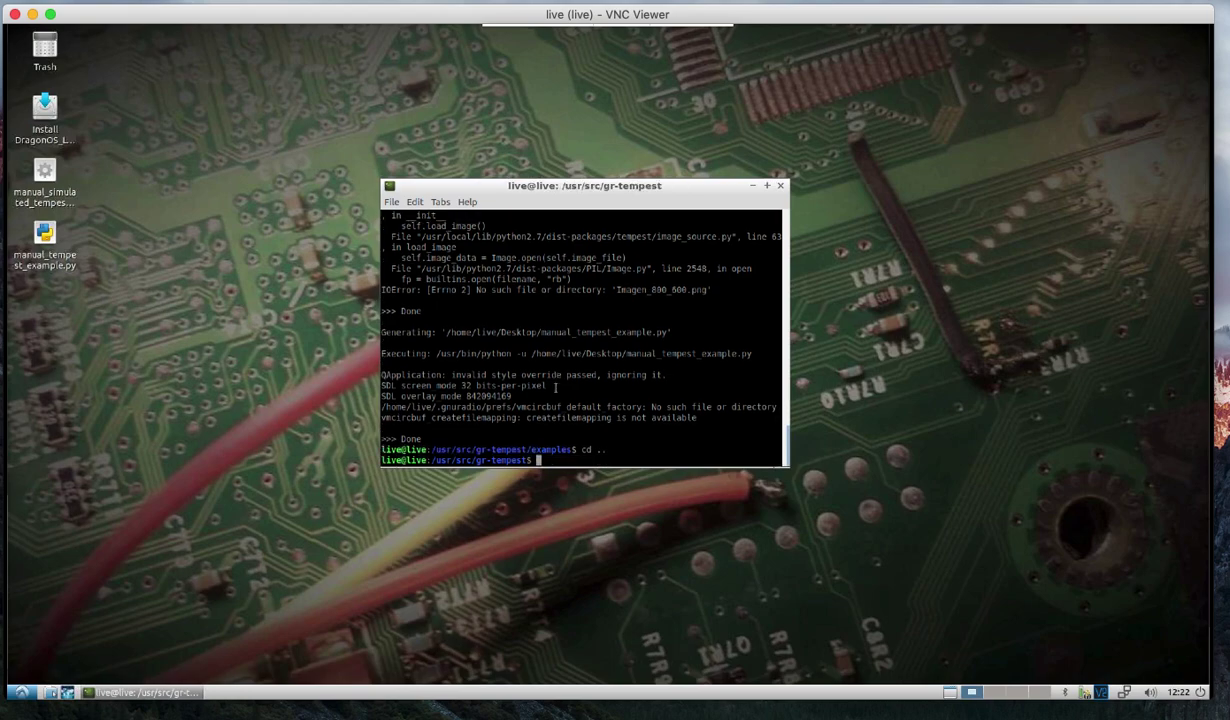
type("cd ..")
key("Return")
type("cd gr-de")
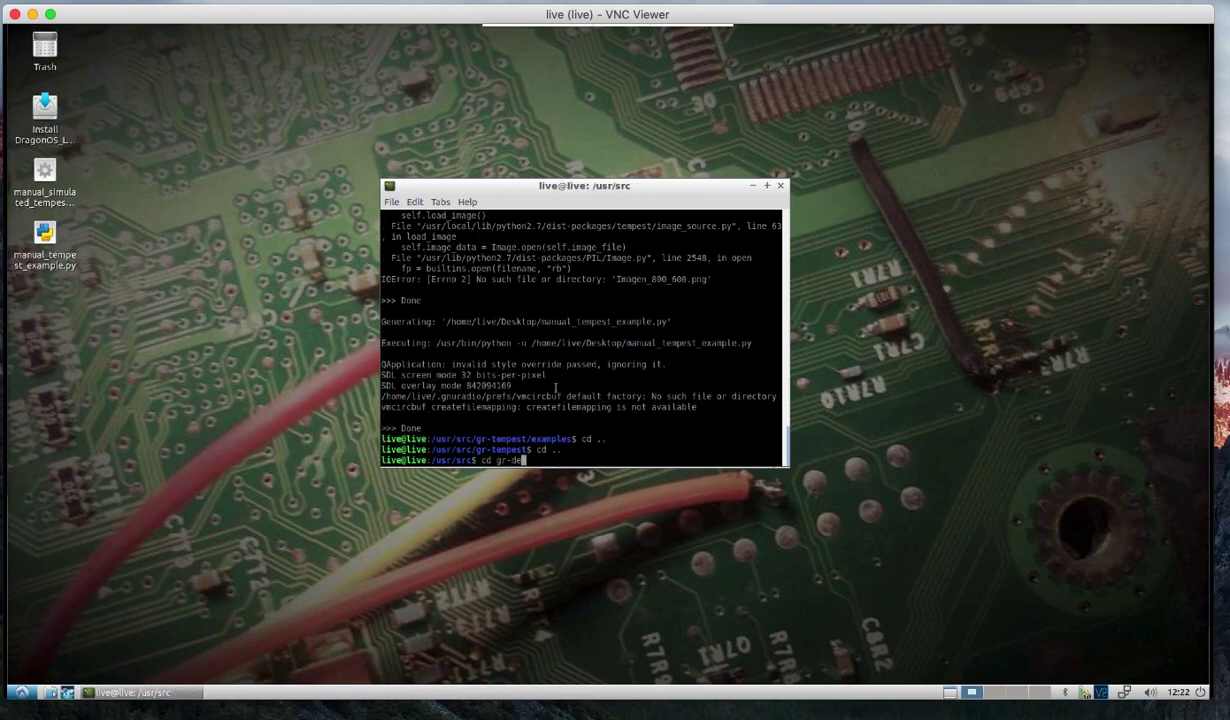
key("Tab")
key("Return")
type("ls")
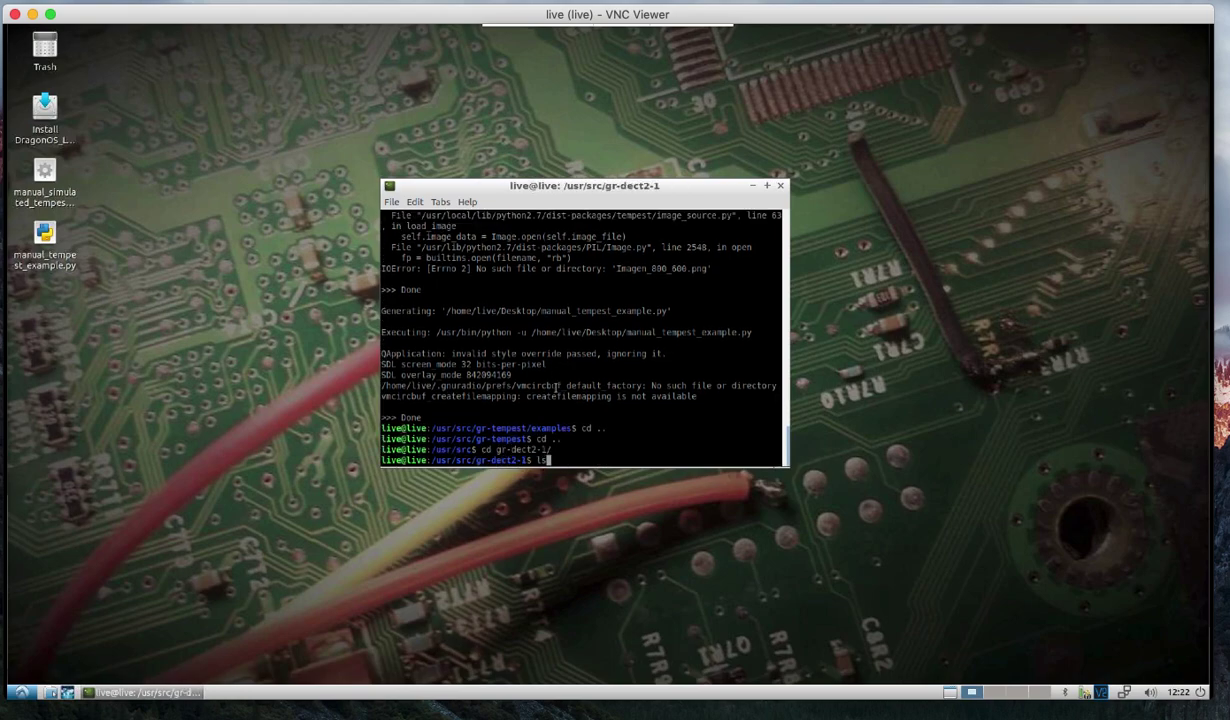
key("Return")
Enter the grc folder, list it and type gnuradio-companion dect2_Hackrf.grc.
type("cd grc/")
key("Return")
type("ls")
key("Return")
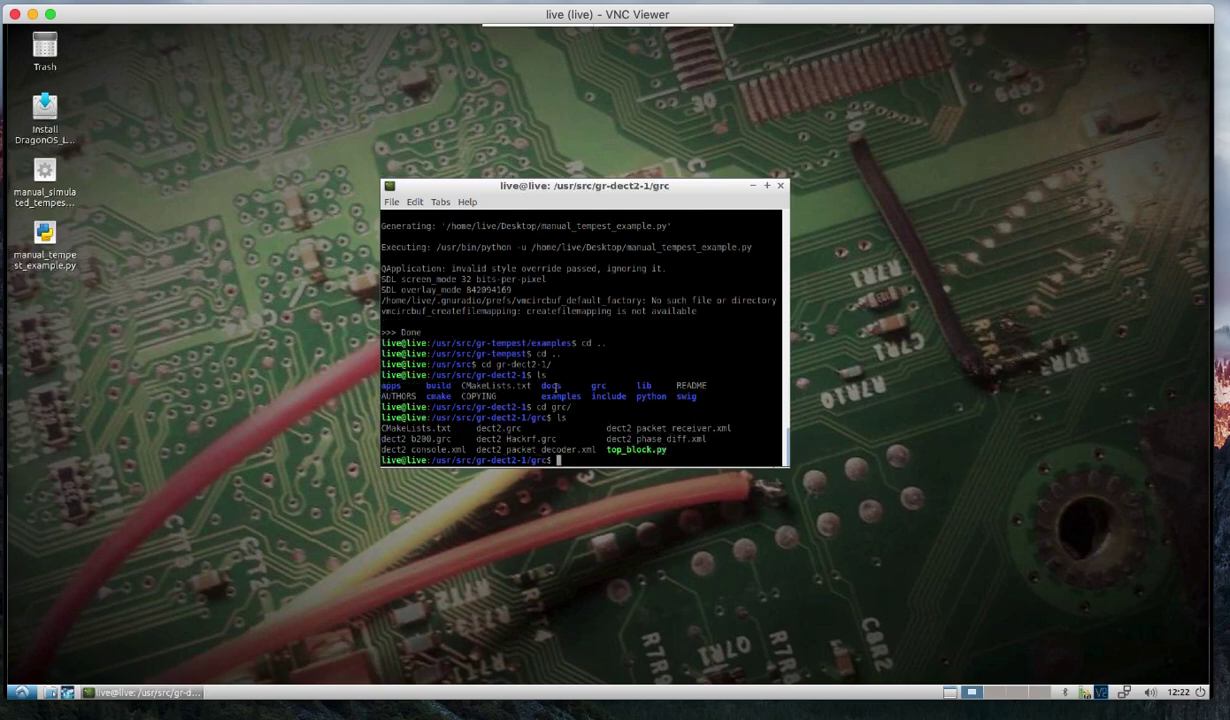
type("gnuradio-companion dect2")
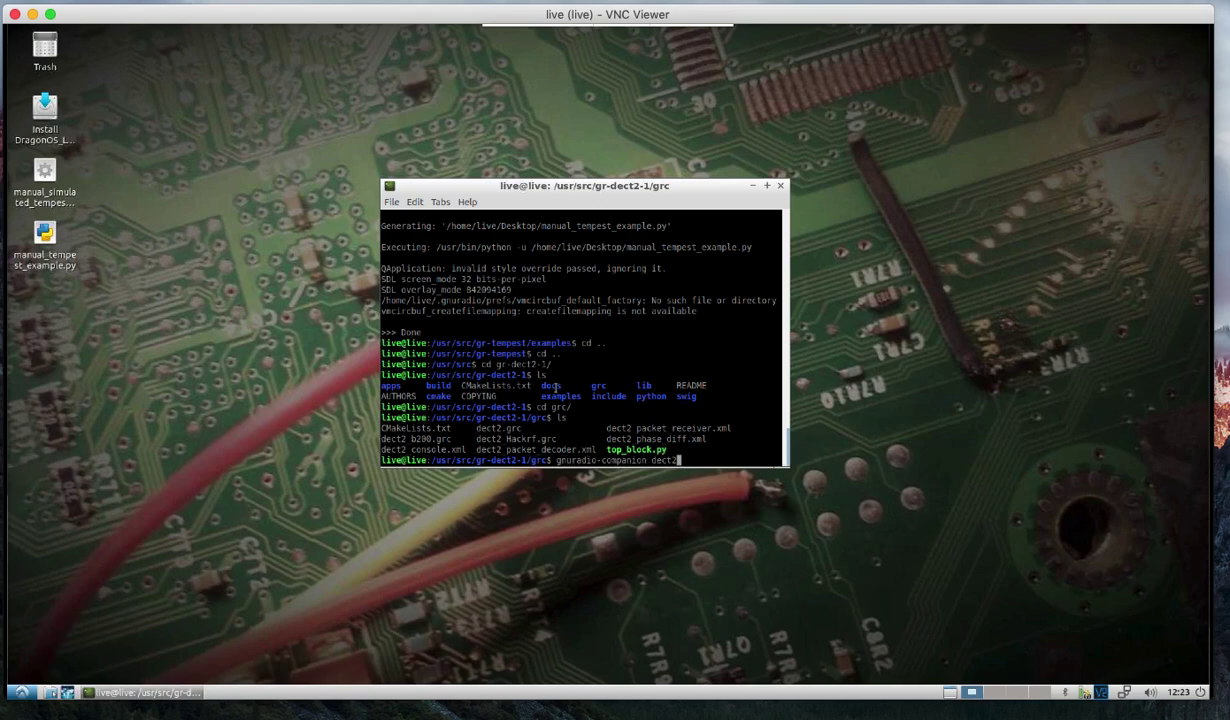
type(" ha")
key("Tab")
Open dect2_Hackrf.grc in GNU Radio Companion and execute it with F6.
key("Return")
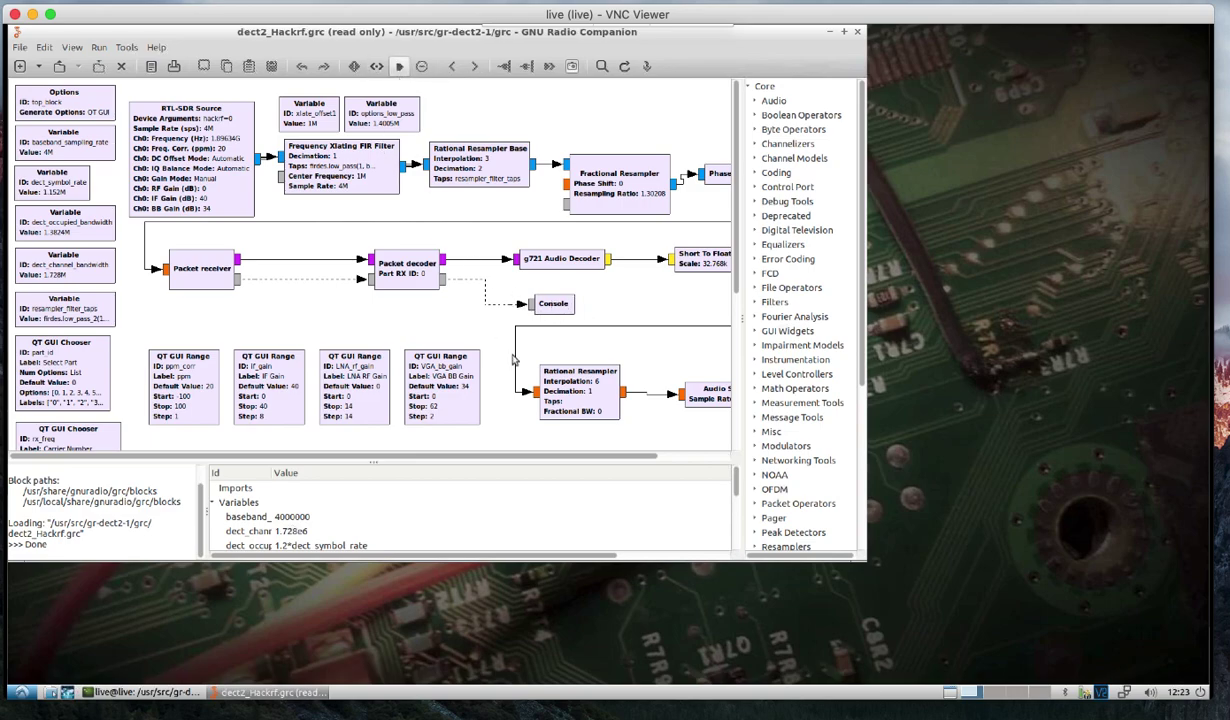
key("F6")
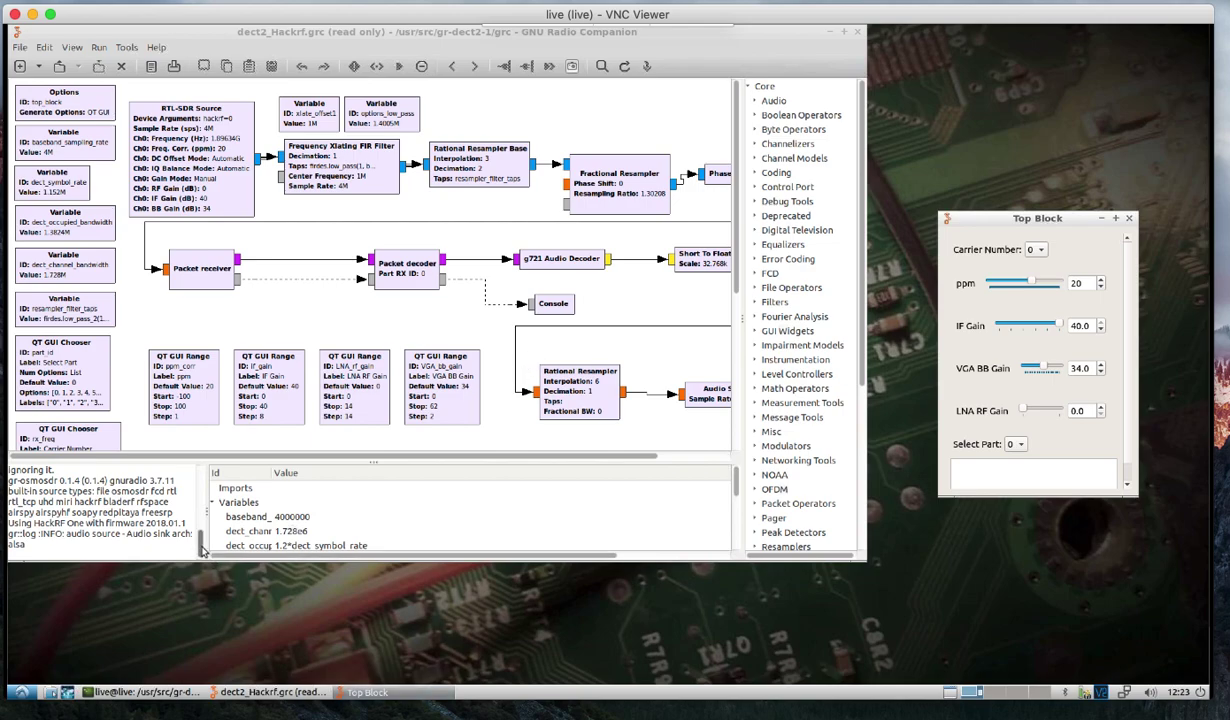
Bring the Top Block controls window forward and enlarge it.
left_click_drag(203, 549, 202, 528)
left_click(370, 692)
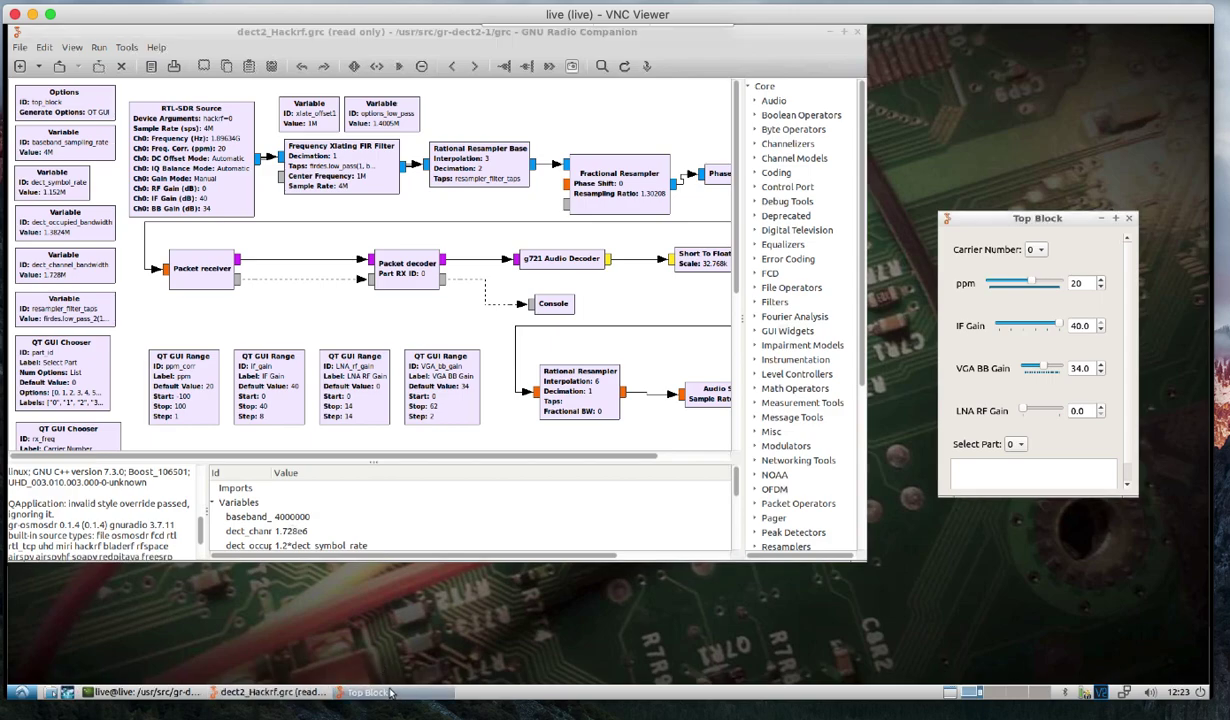
left_click(283, 692)
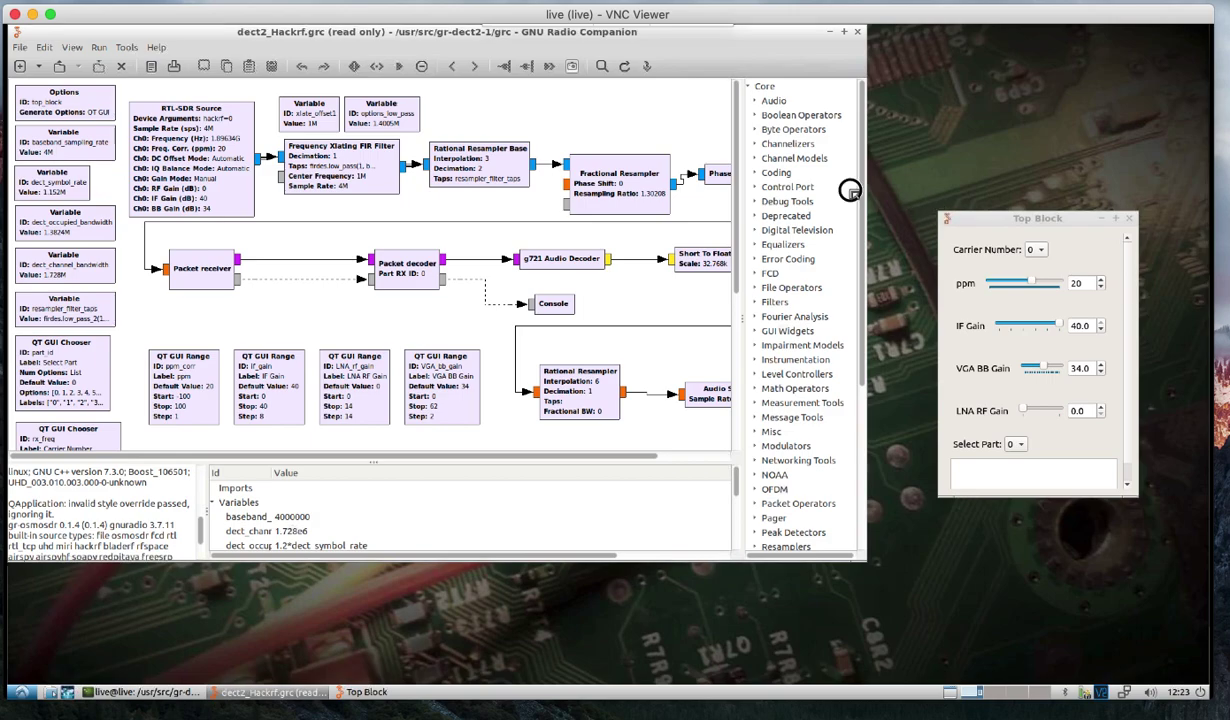
left_click_drag(941, 213, 562, 72)
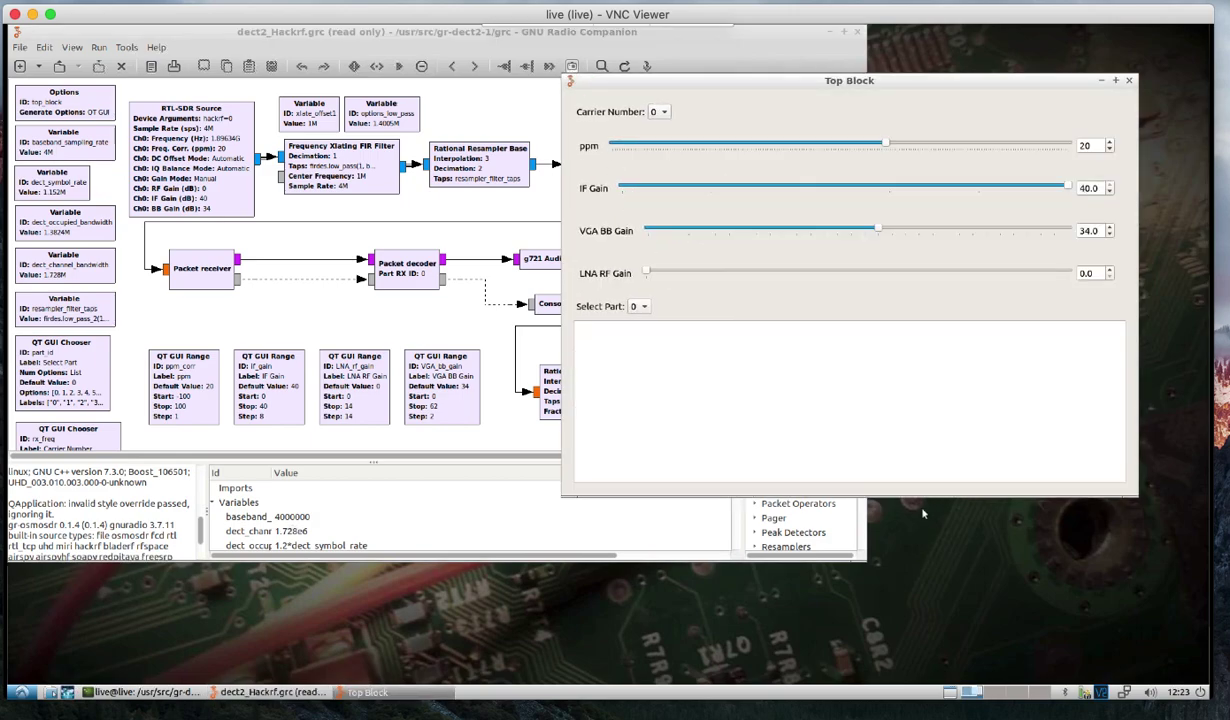
left_click_drag(882, 496, 931, 614)
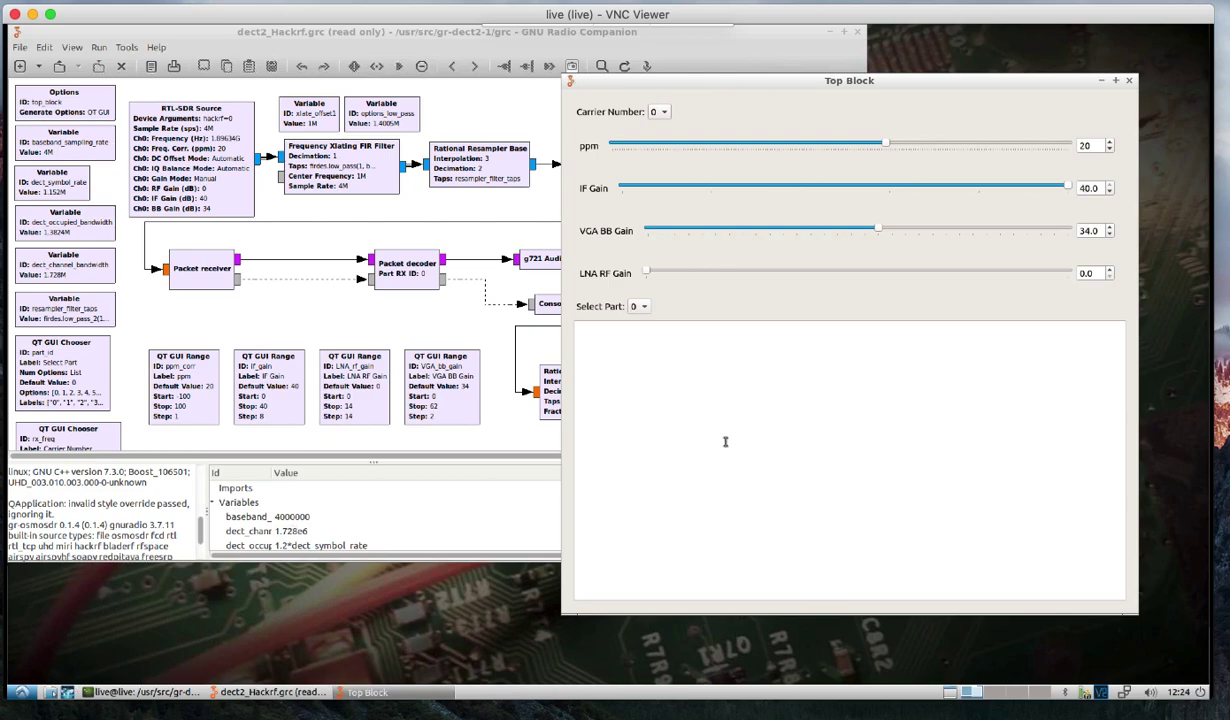
Leave Carrier Number at 0 and close the Top Block window to stop the DECT receiver.
left_click(662, 112)
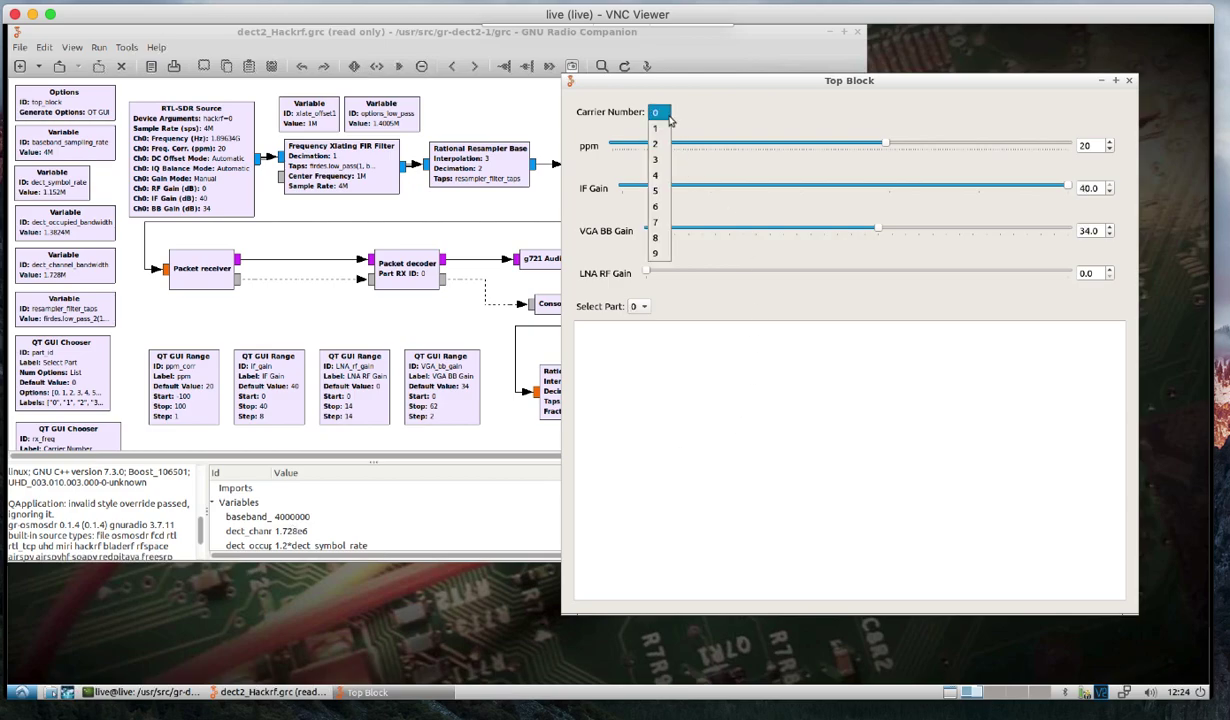
left_click(669, 116)
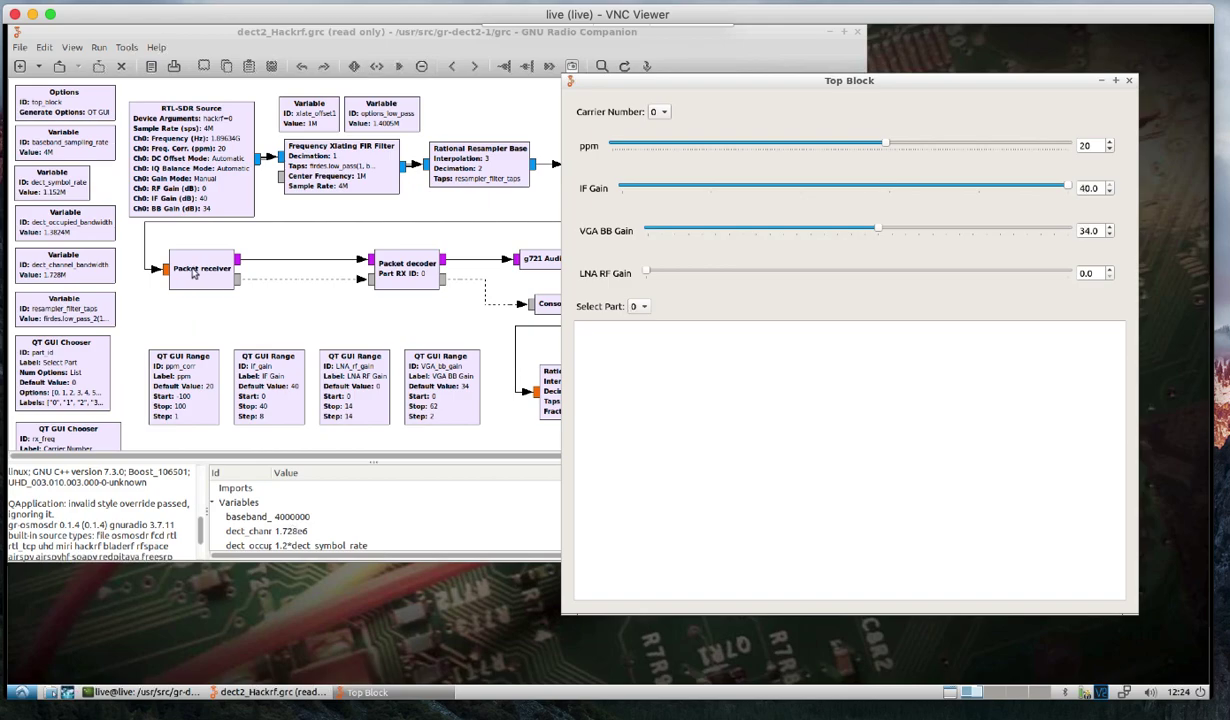
left_click(1129, 80)
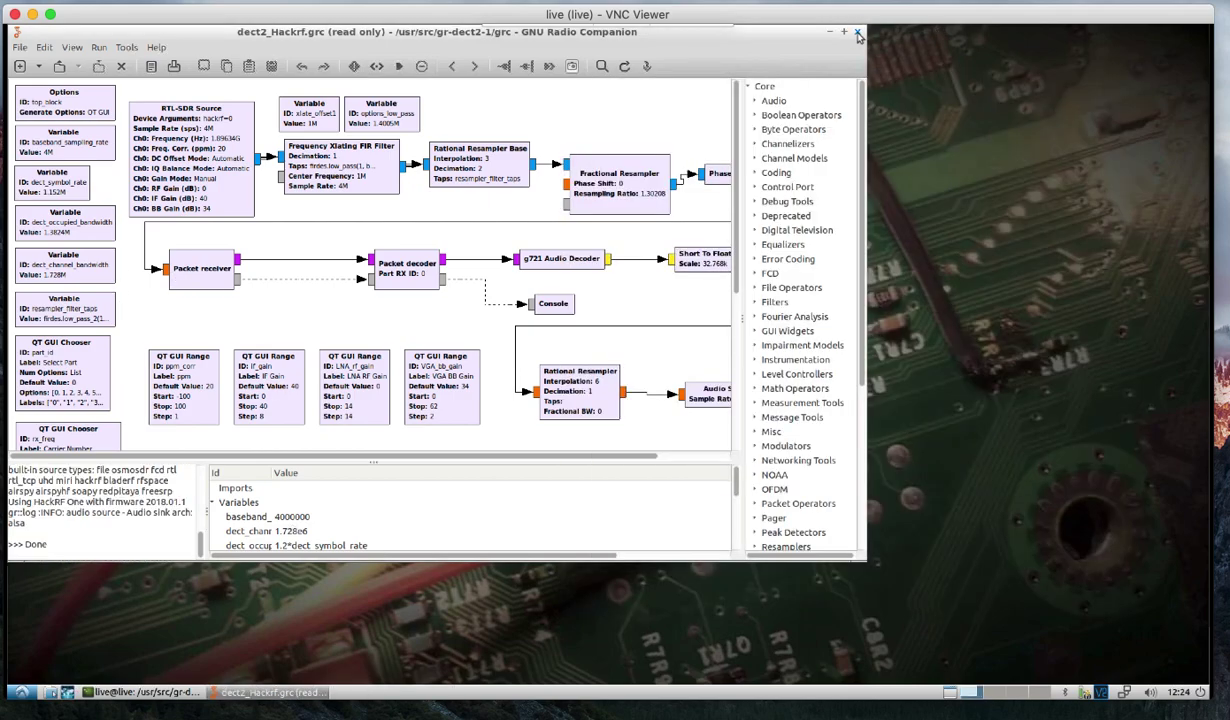
Close GNU Radio Companion, then in the terminal go up one folder and list it.
left_click(857, 34)
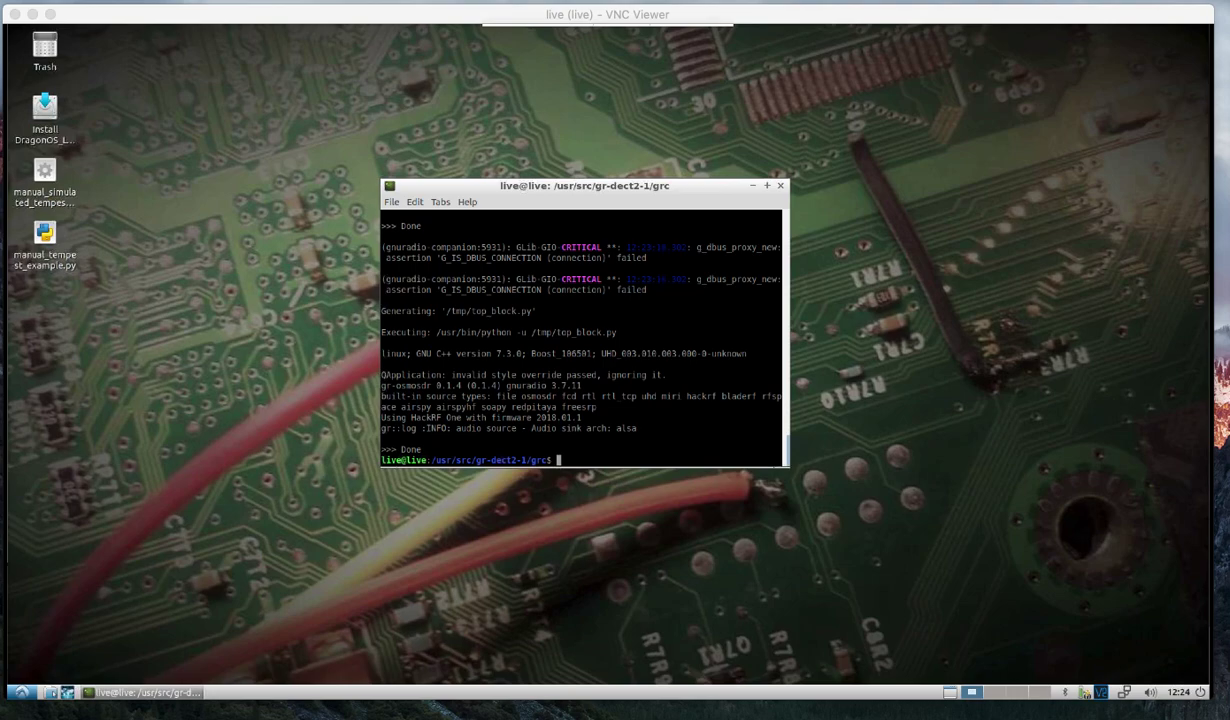
left_click(565, 368)
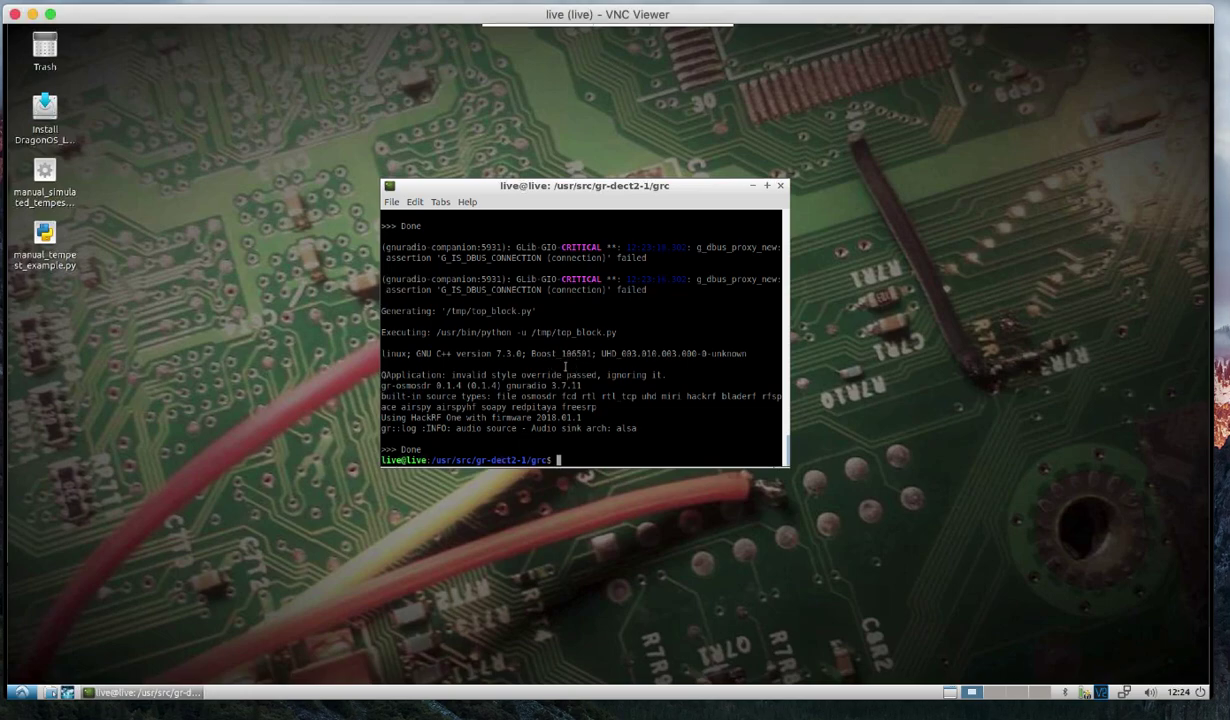
type("cd ..")
key("Return")
type("ls")
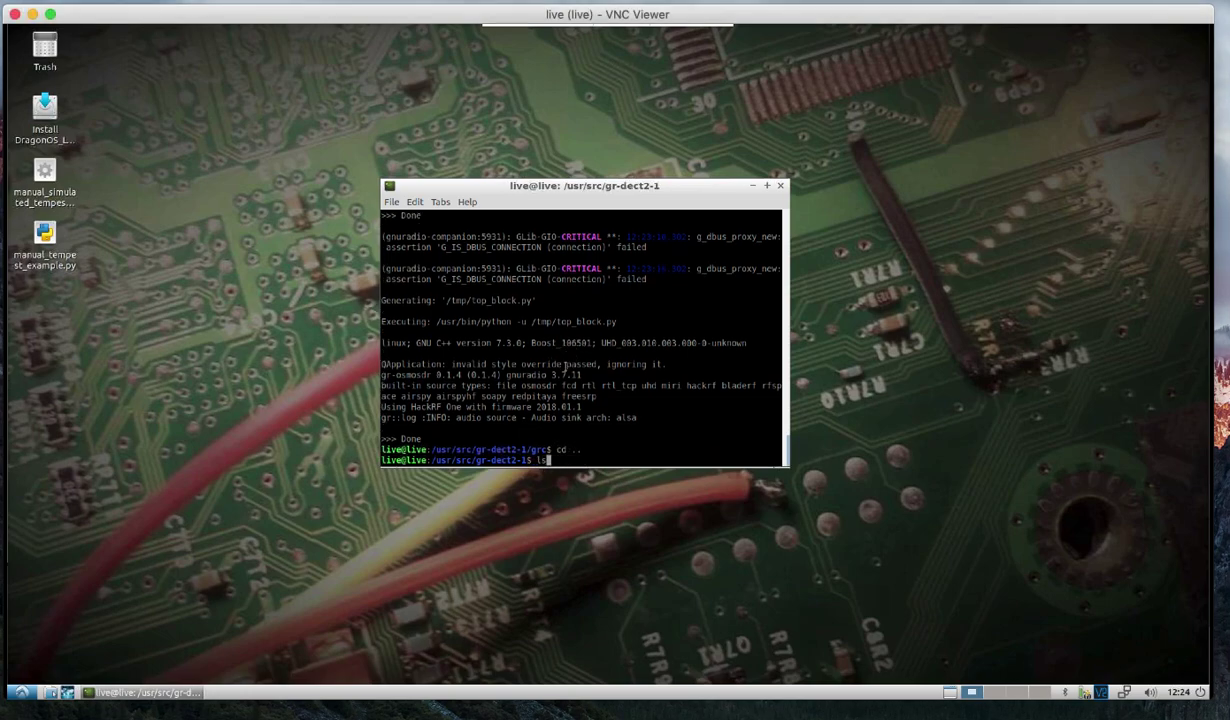
key("Return")
Go up again to /usr/src and list its contents.
type("cd ..")
key("Return")
type("ls")
key("Return")
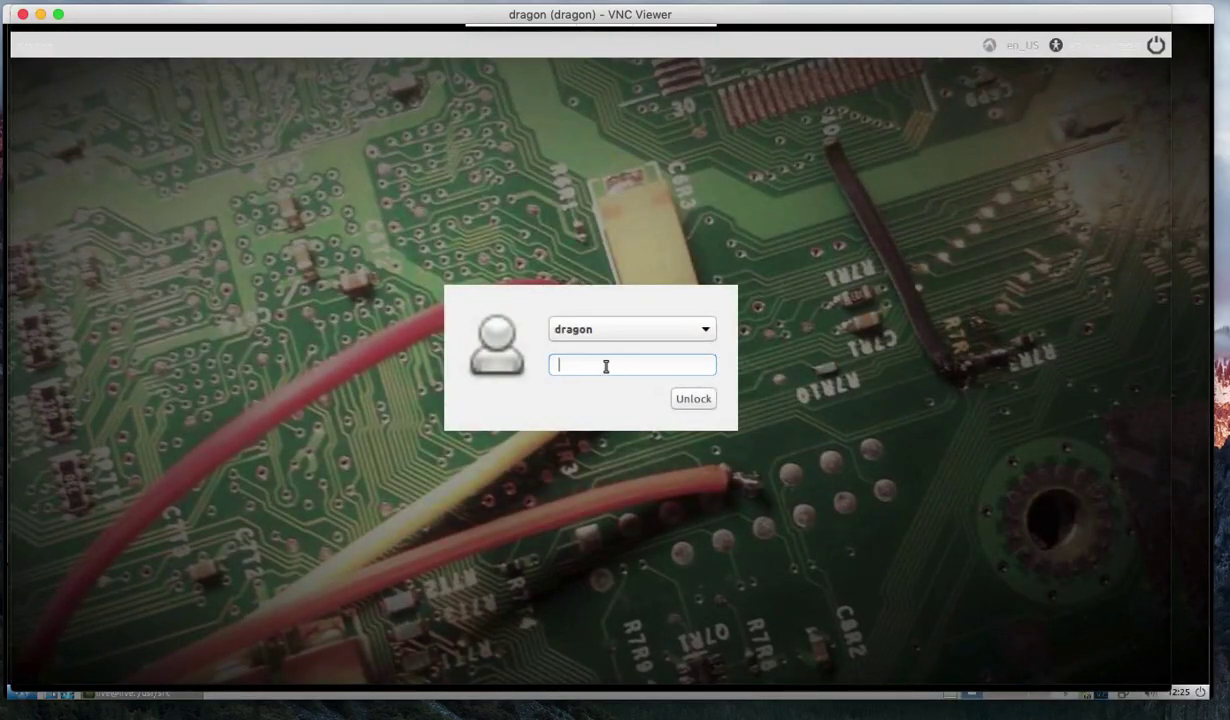
Unlock the installed dragon session with the password and dismiss the language-support notice.
type("******")
key("Return")
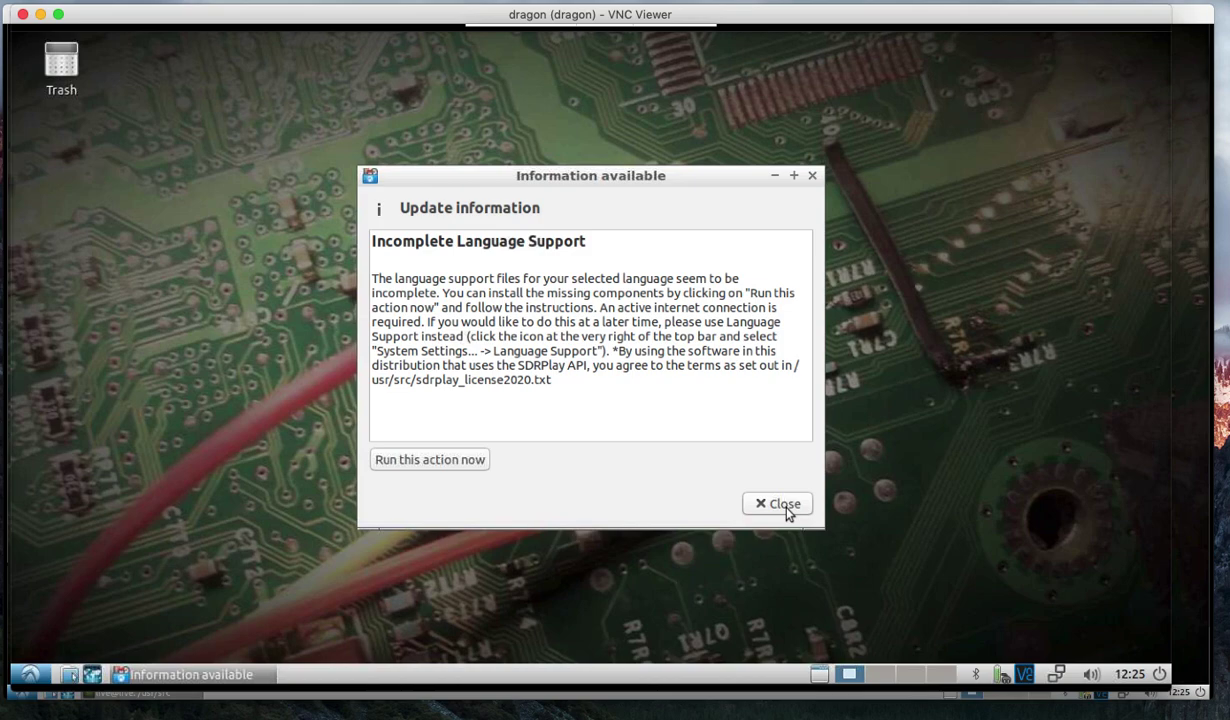
left_click(784, 505)
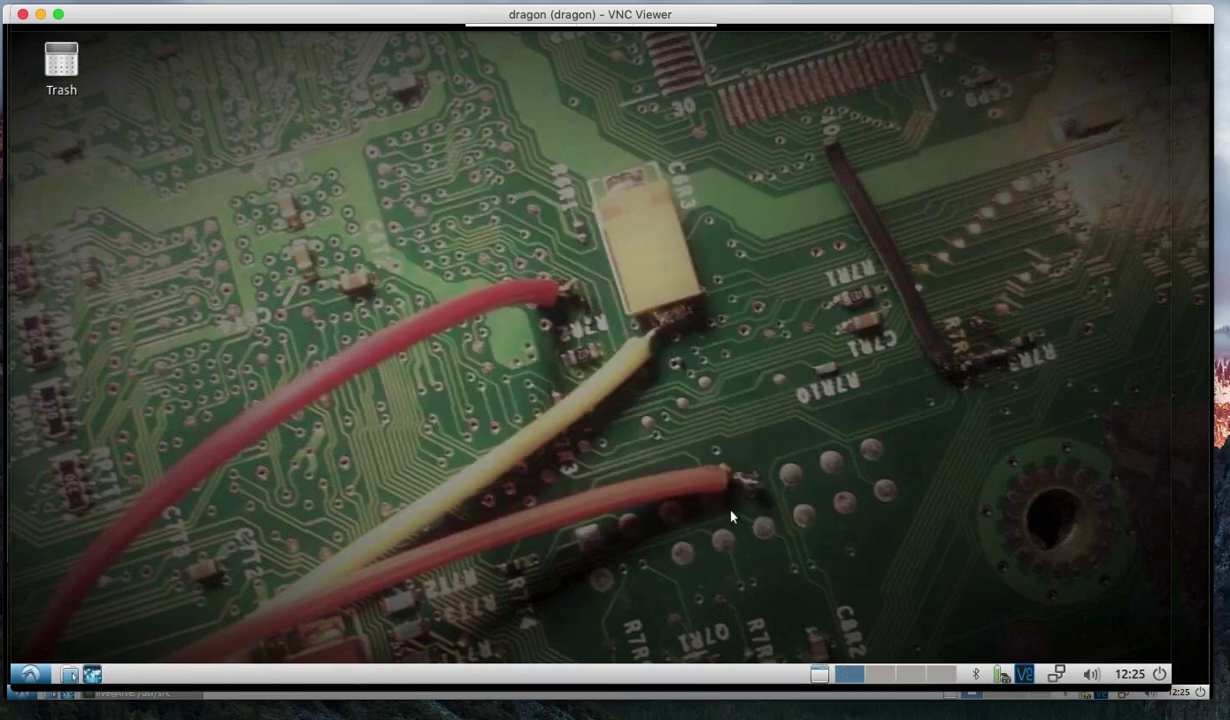
Start WolfLand Builder from the System Tools menu.
left_click(30, 673)
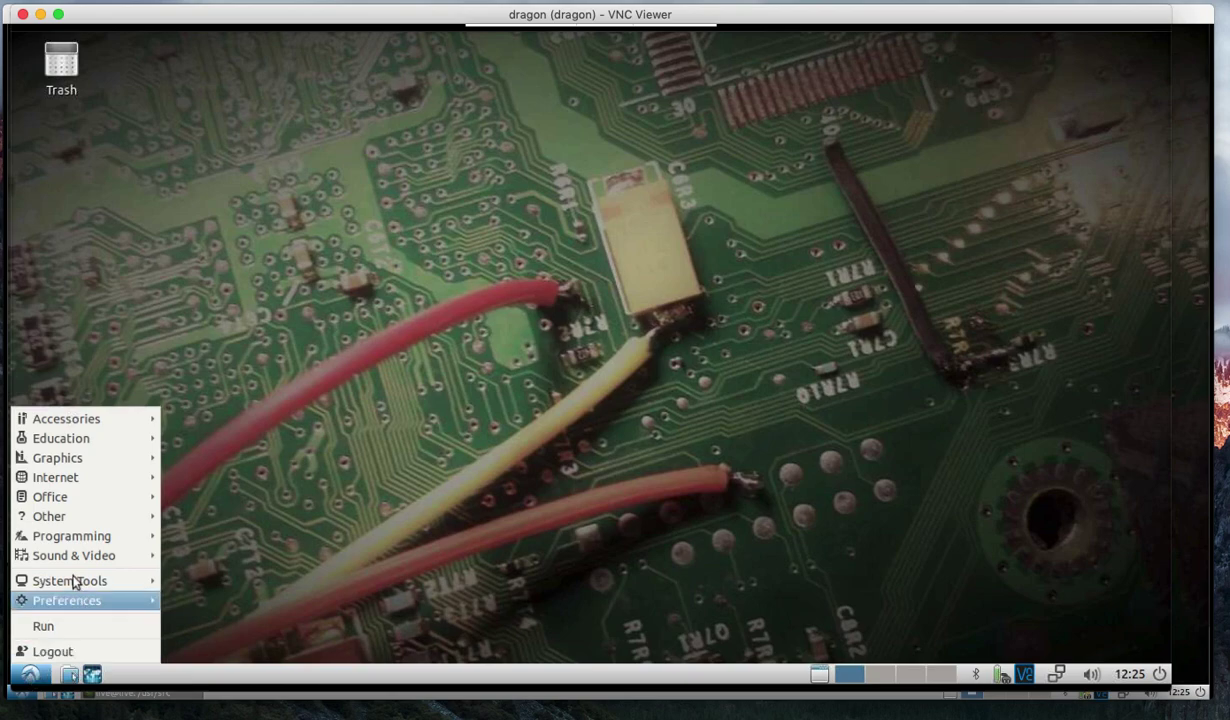
mouse_move(74, 578)
left_click(238, 466)
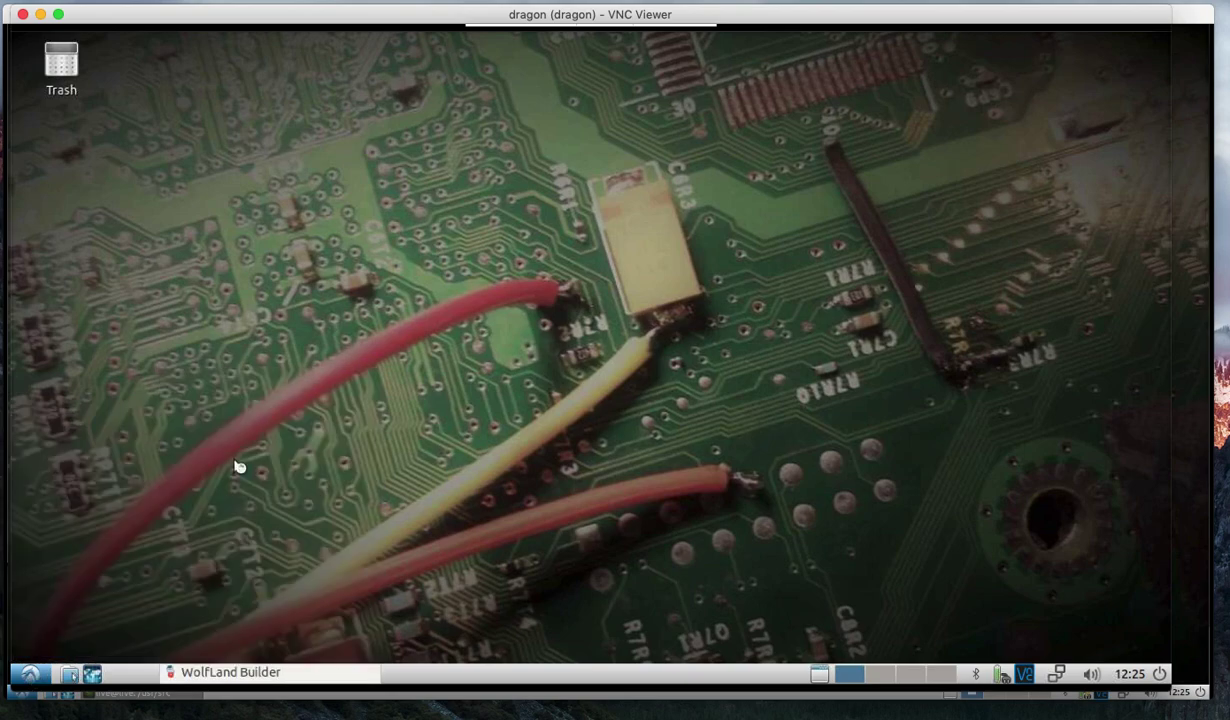
Run 'sudo usermod -aG kismet dragon' and authenticate with the sudo password.
type("sudo user")
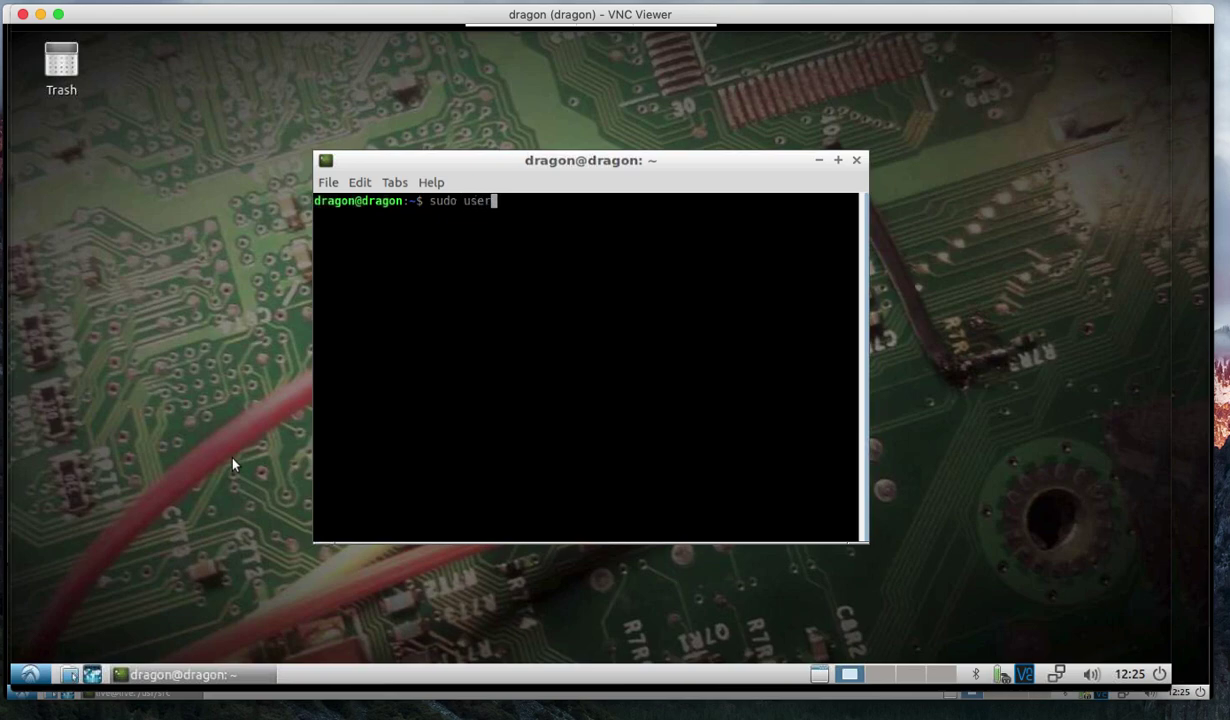
type("mod -aG kisme")
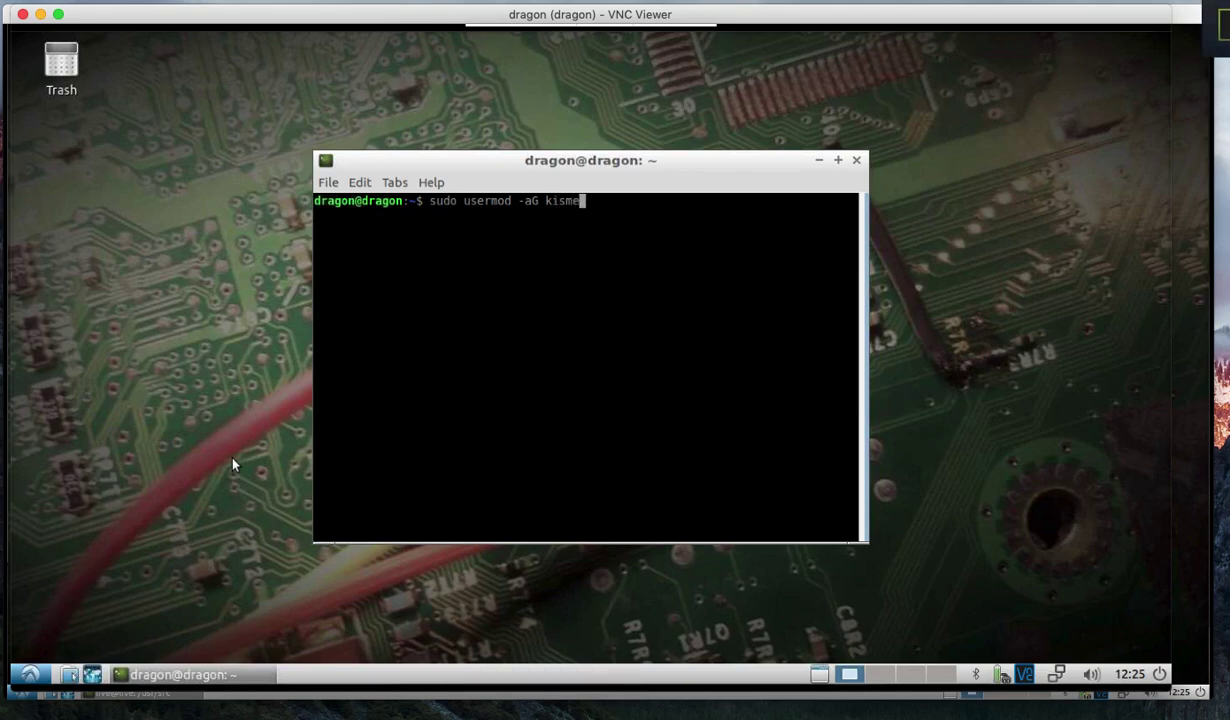
type("t")
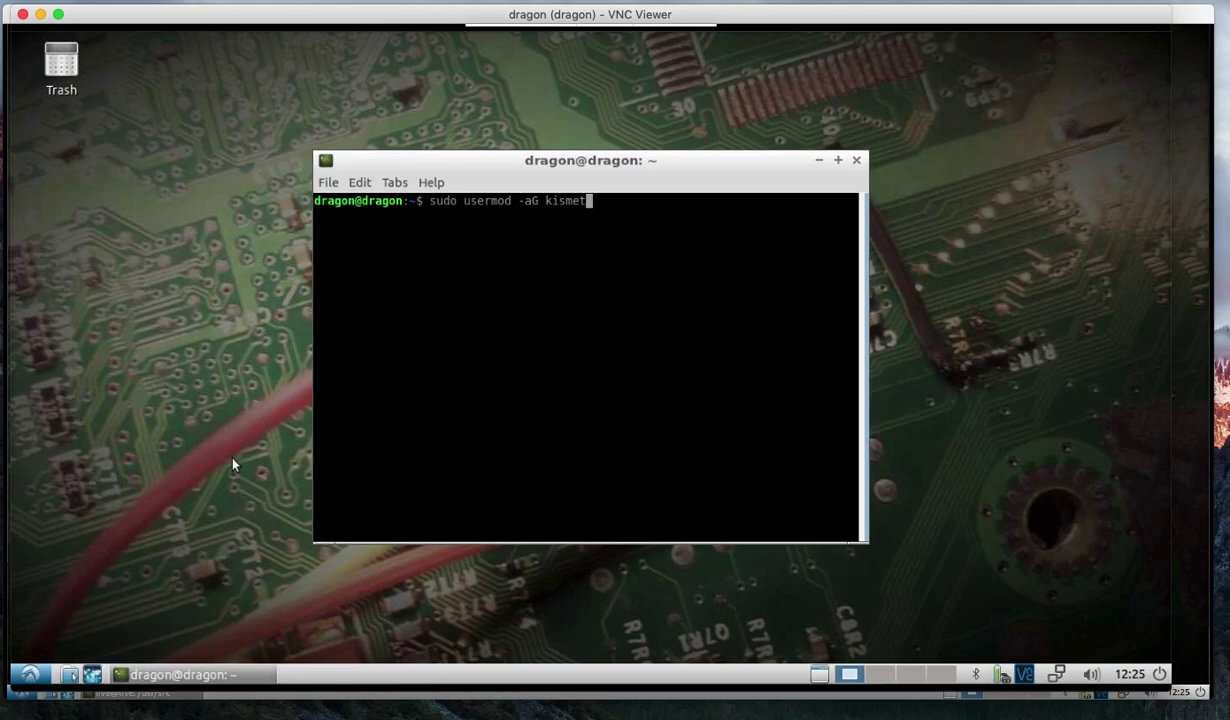
type("dragon")
key("Return")
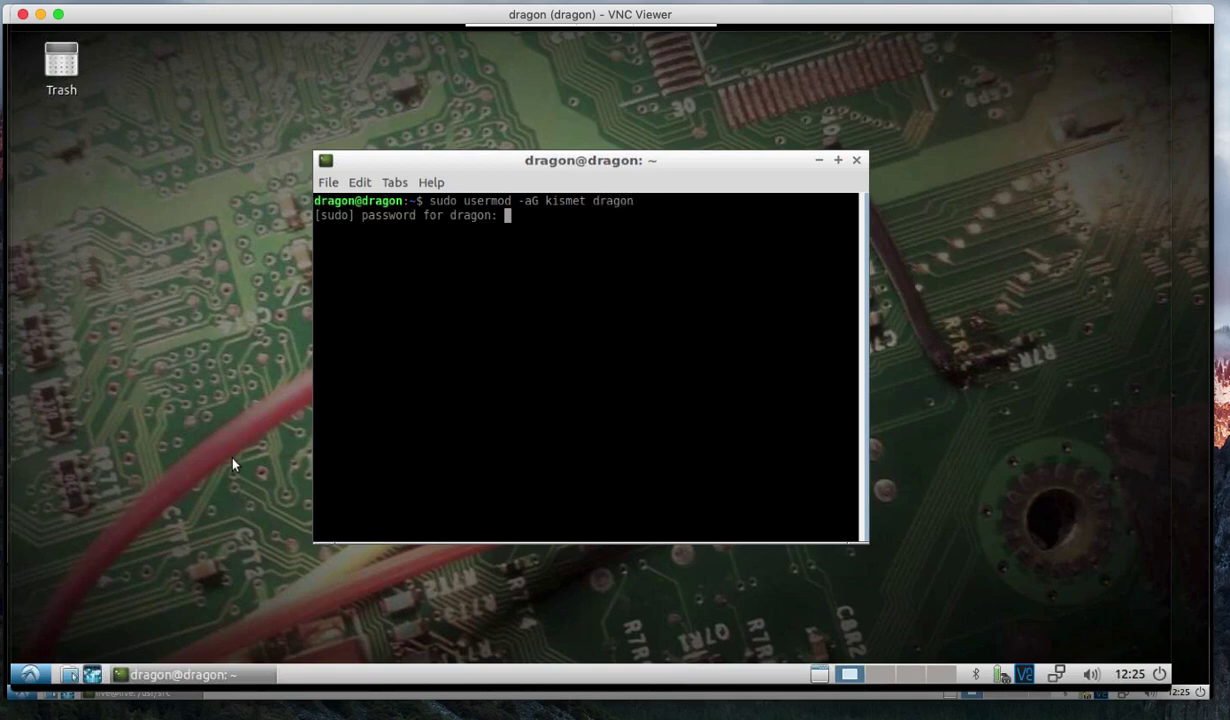
key("Return")
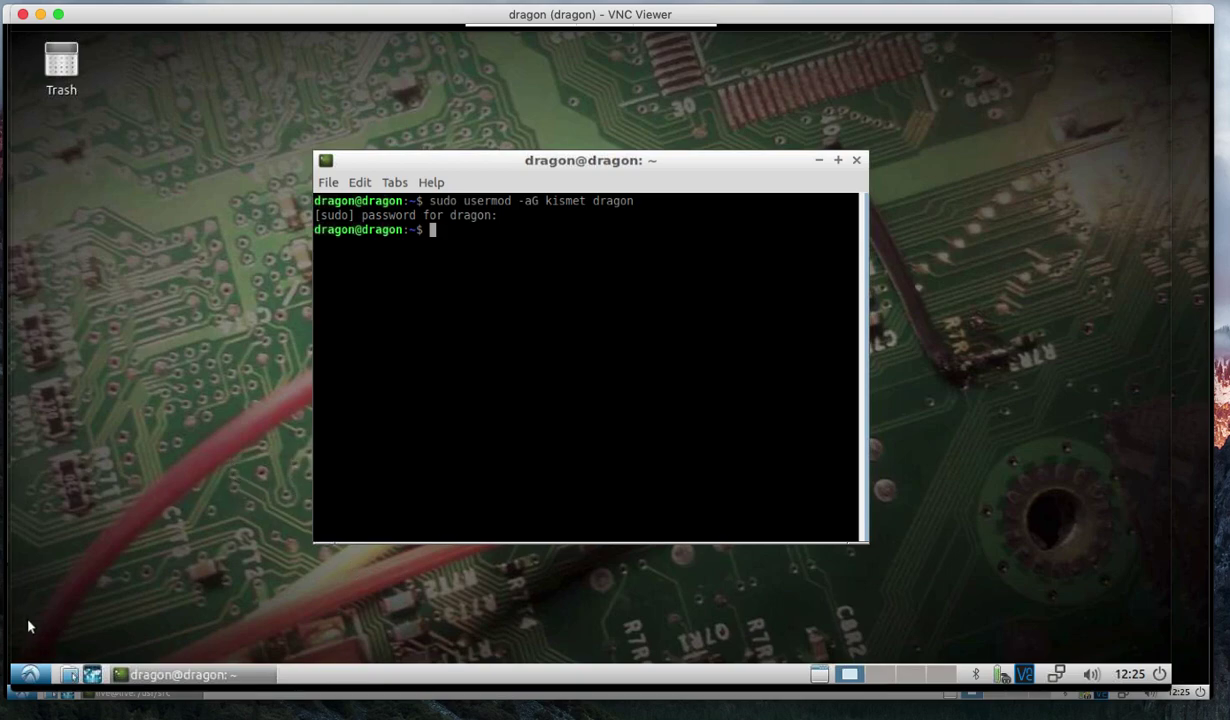
Start 'CubicSDR (sdrplay support)' from the Education menu; it lists only PulseAudio.
left_click(29, 674)
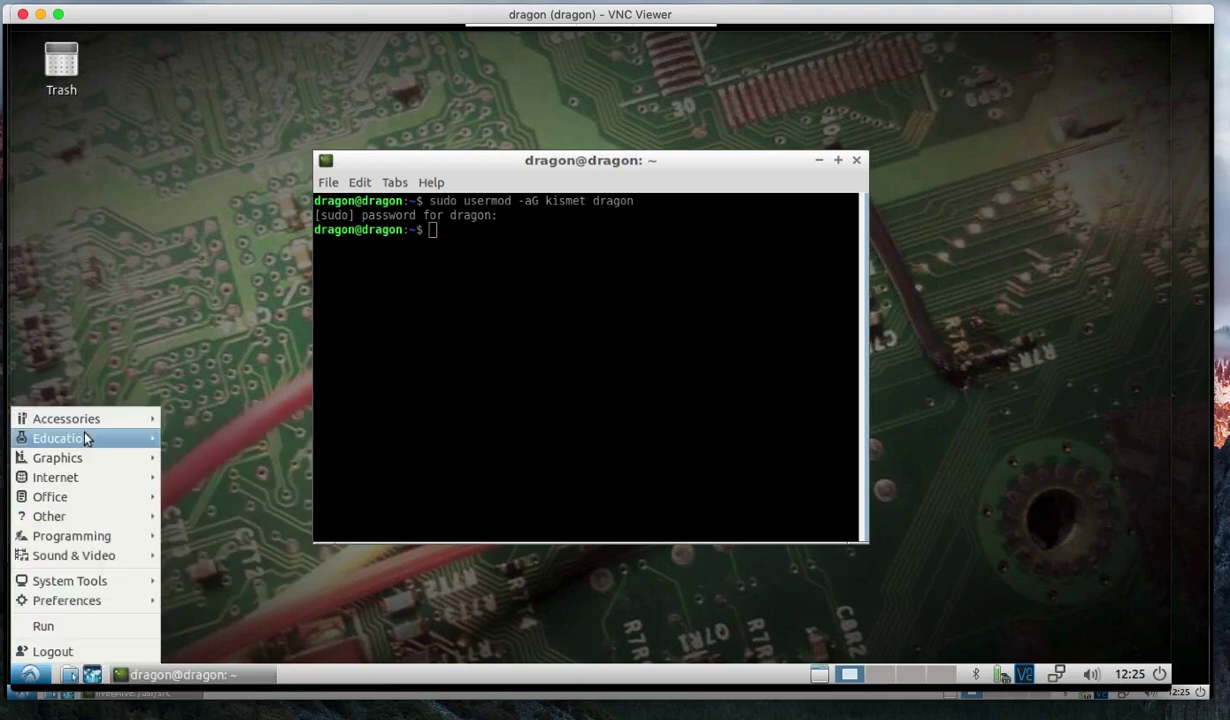
mouse_move(85, 436)
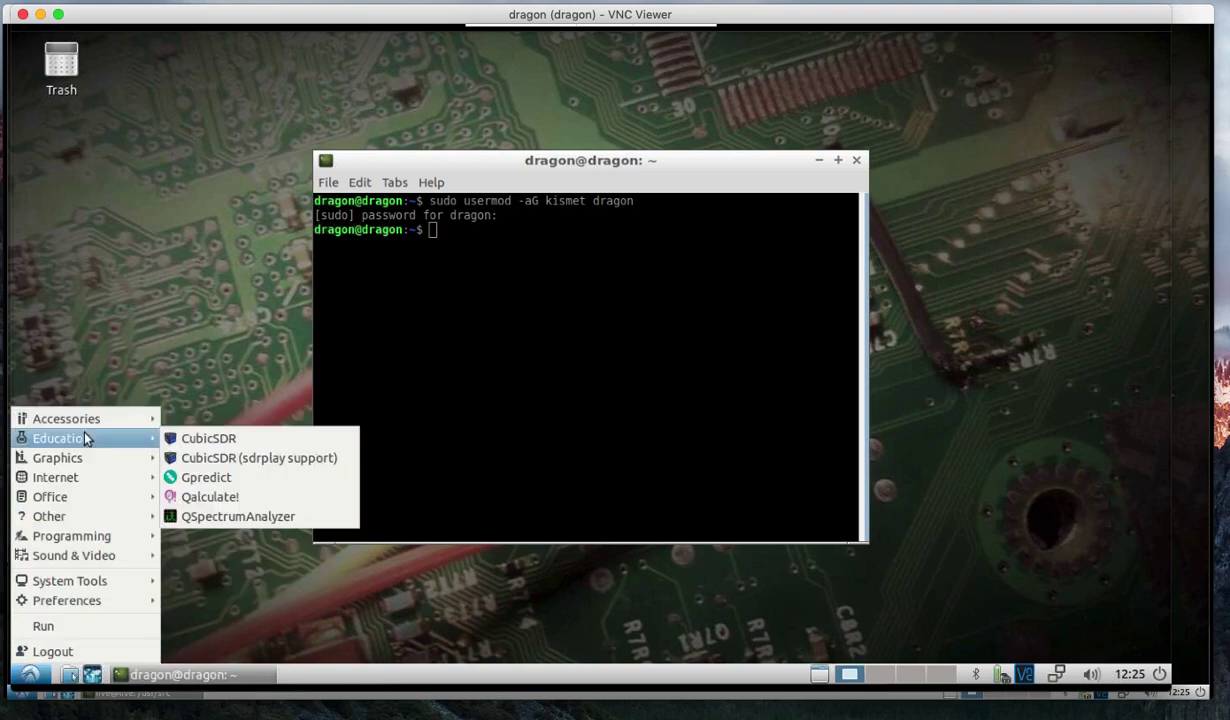
left_click(262, 458)
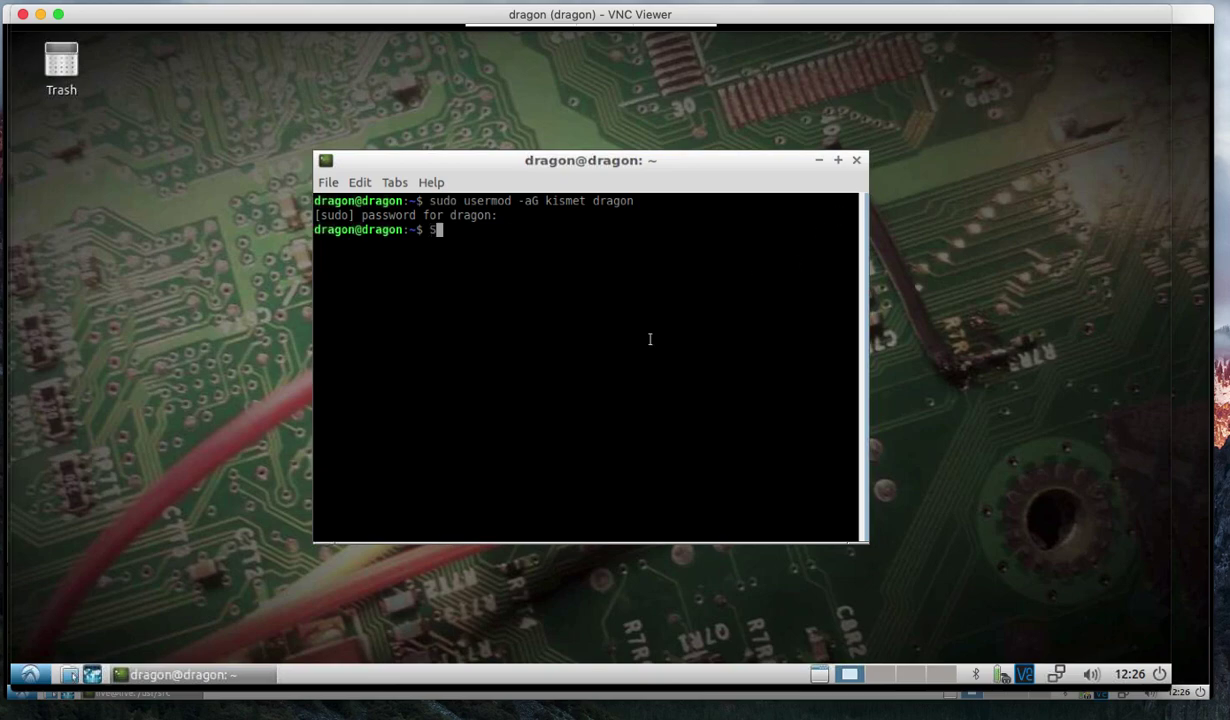
Run 'SoapySDRUtil --find', which reports four SDRplay RSPduo tuner-mode devices.
type("SoapySDRUtil --fi")
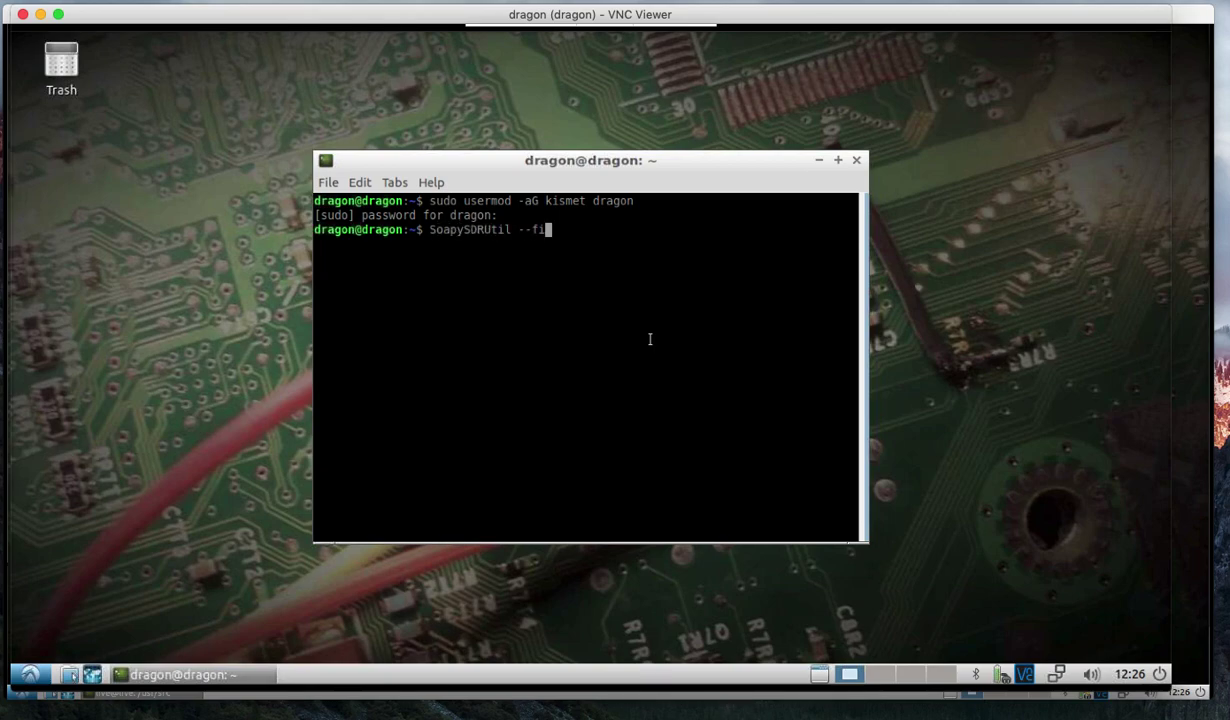
type("nd")
key("Return")
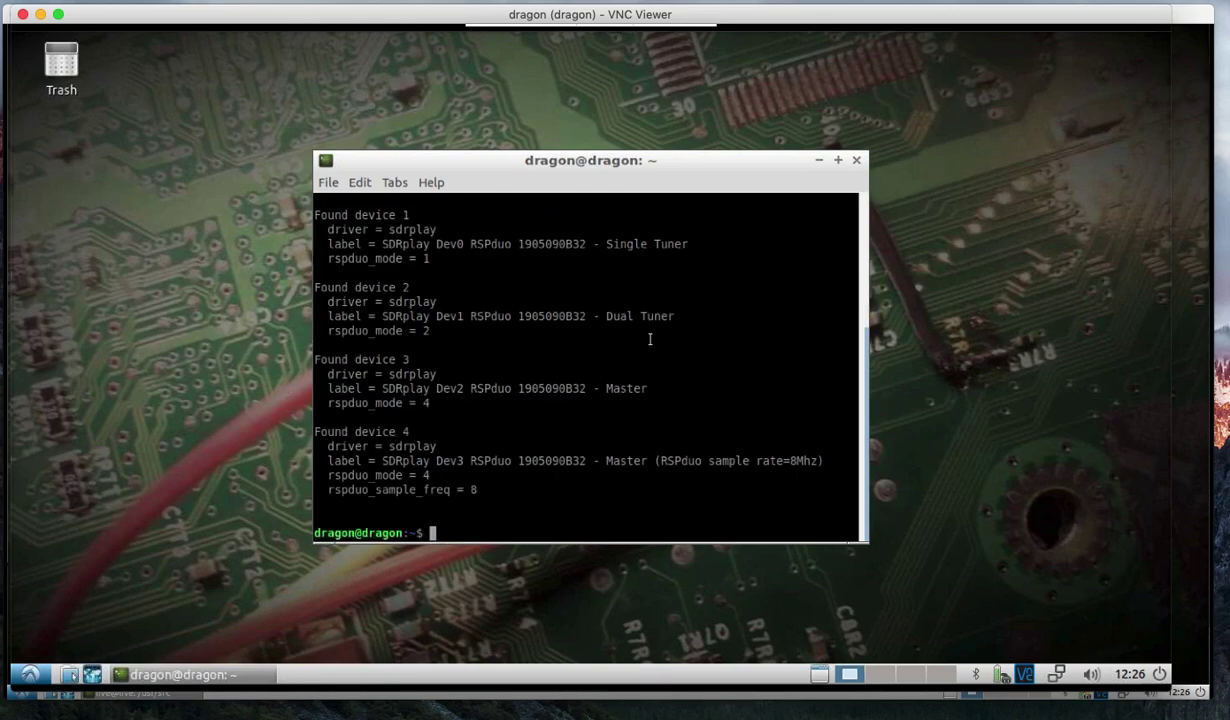
left_click(24, 676)
mouse_move(82, 440)
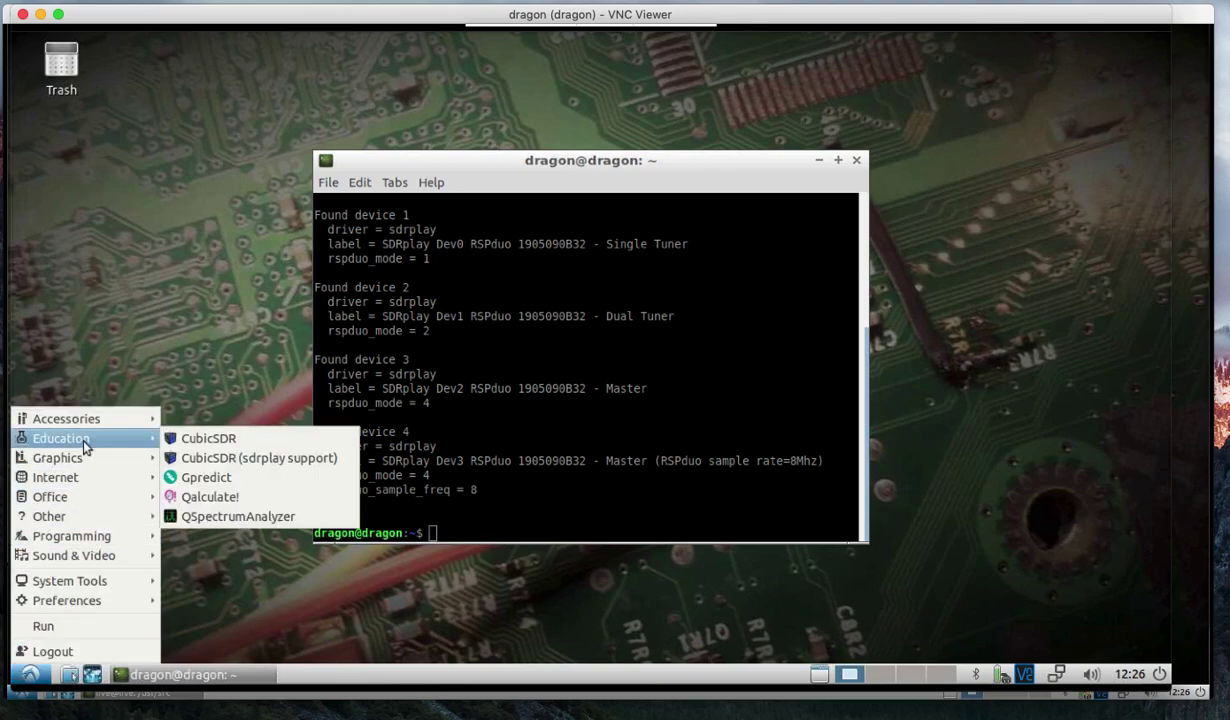
Stream CubicSDR from SDRplay Dev0 Single Tuner and add a demodulator at 99,999,685 Hz.
left_click(207, 458)
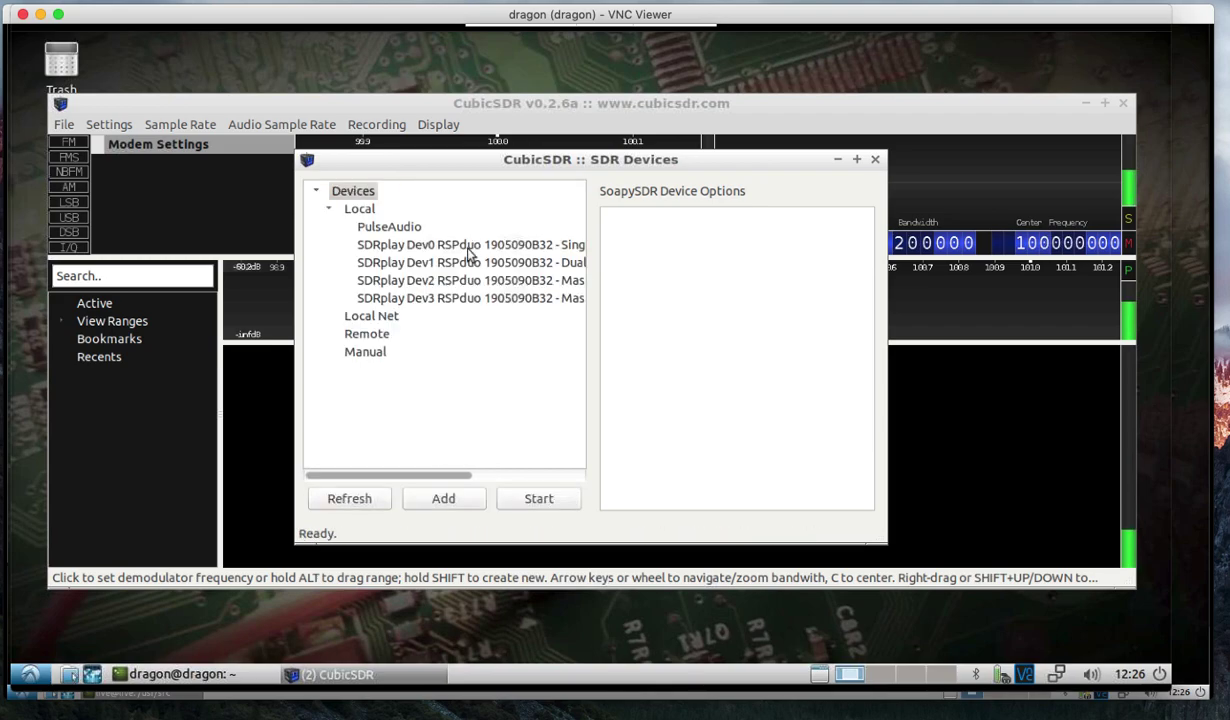
left_click(450, 243)
left_click(538, 498)
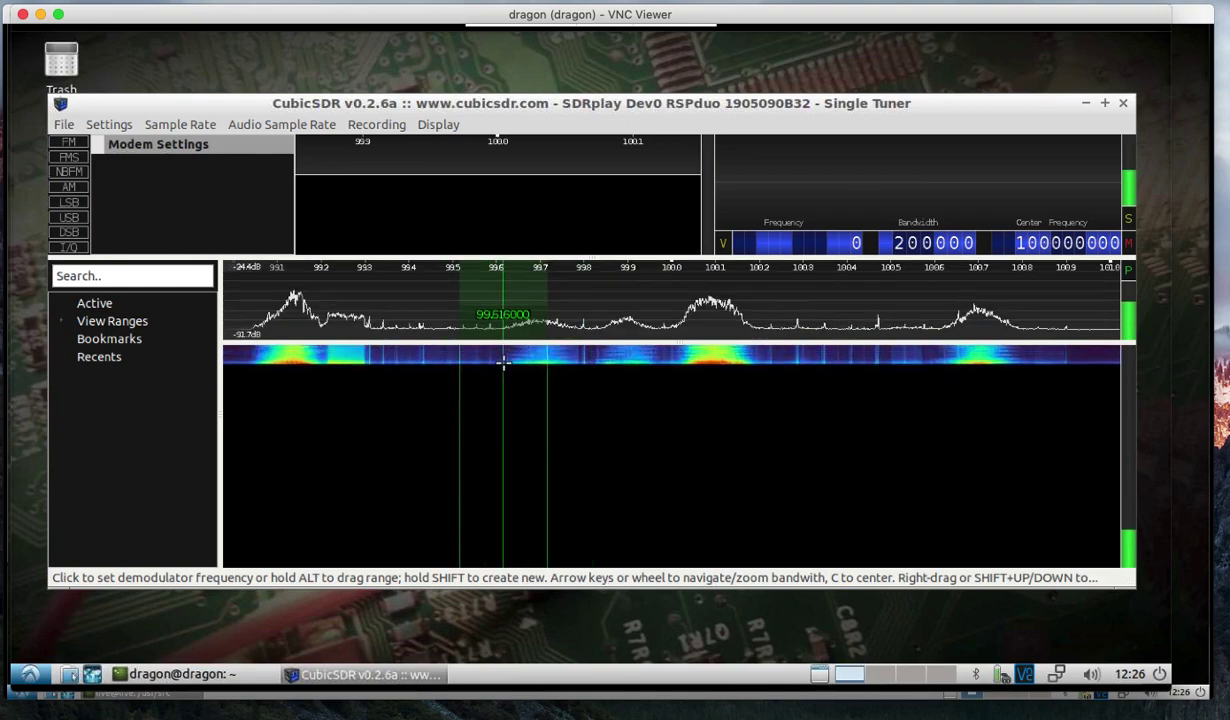
left_click(498, 203)
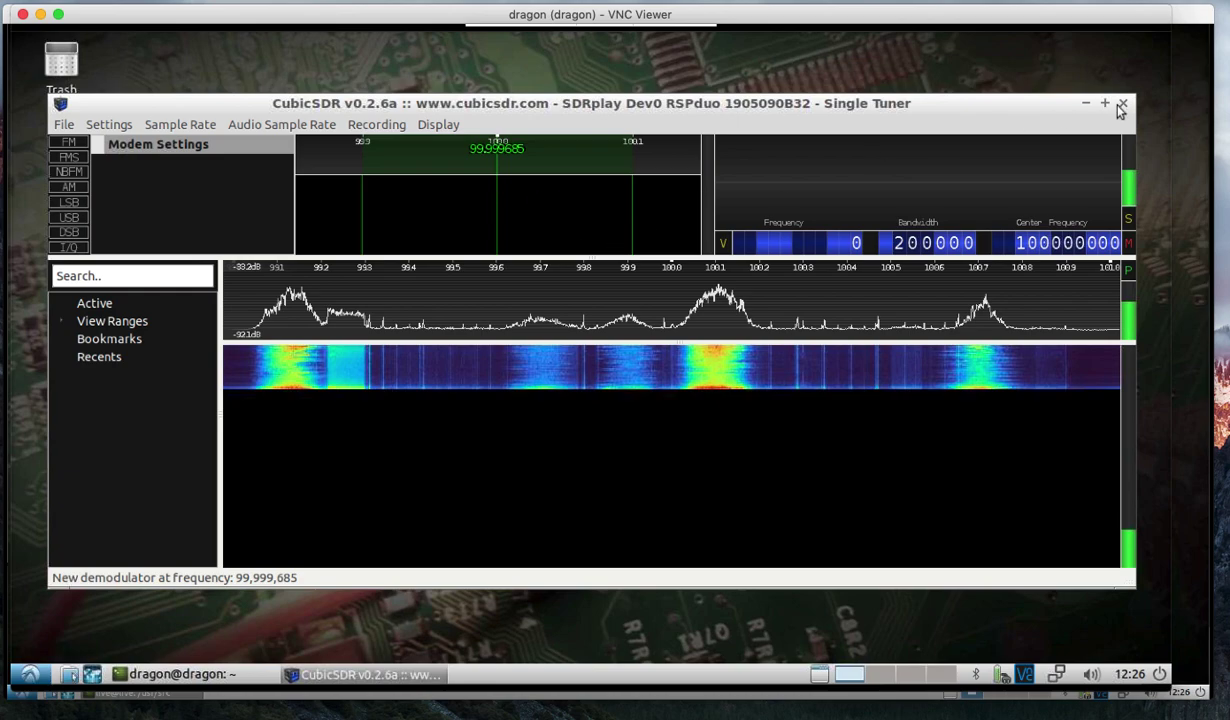
Force-quit the frozen CubicSDR and change into /usr/src/liquid-dsp in the terminal.
left_click(160, 673)
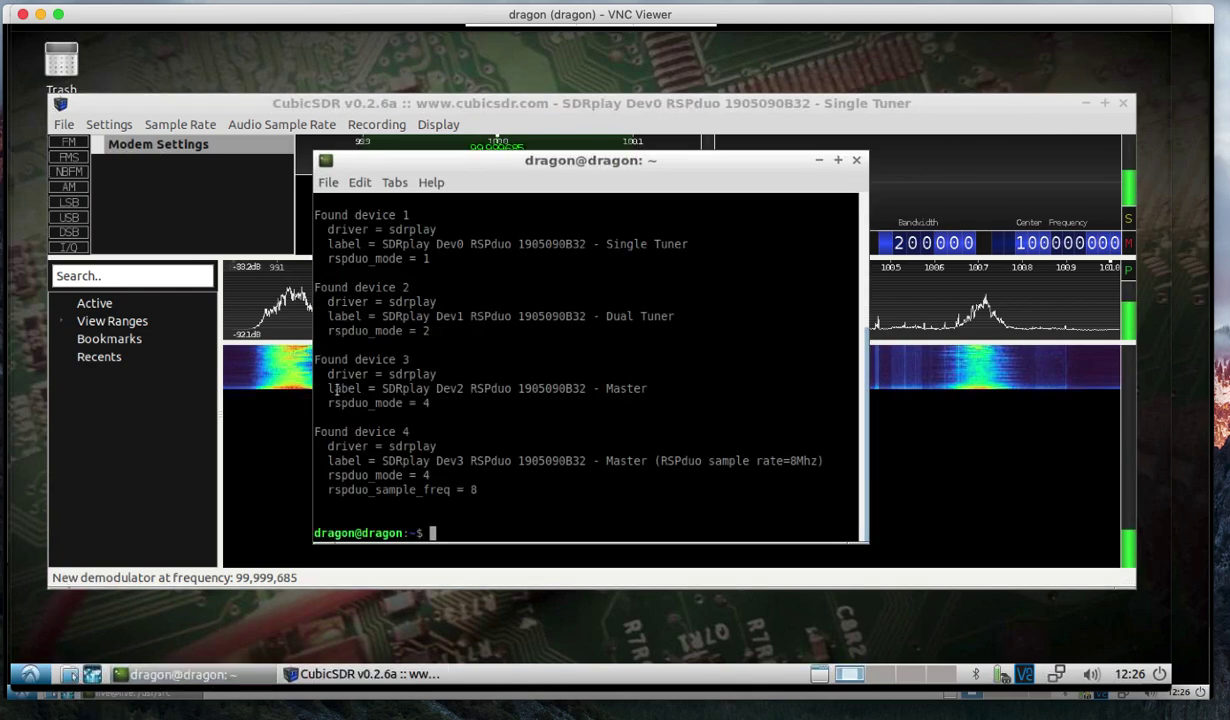
type("cd /usr/src/liqui")
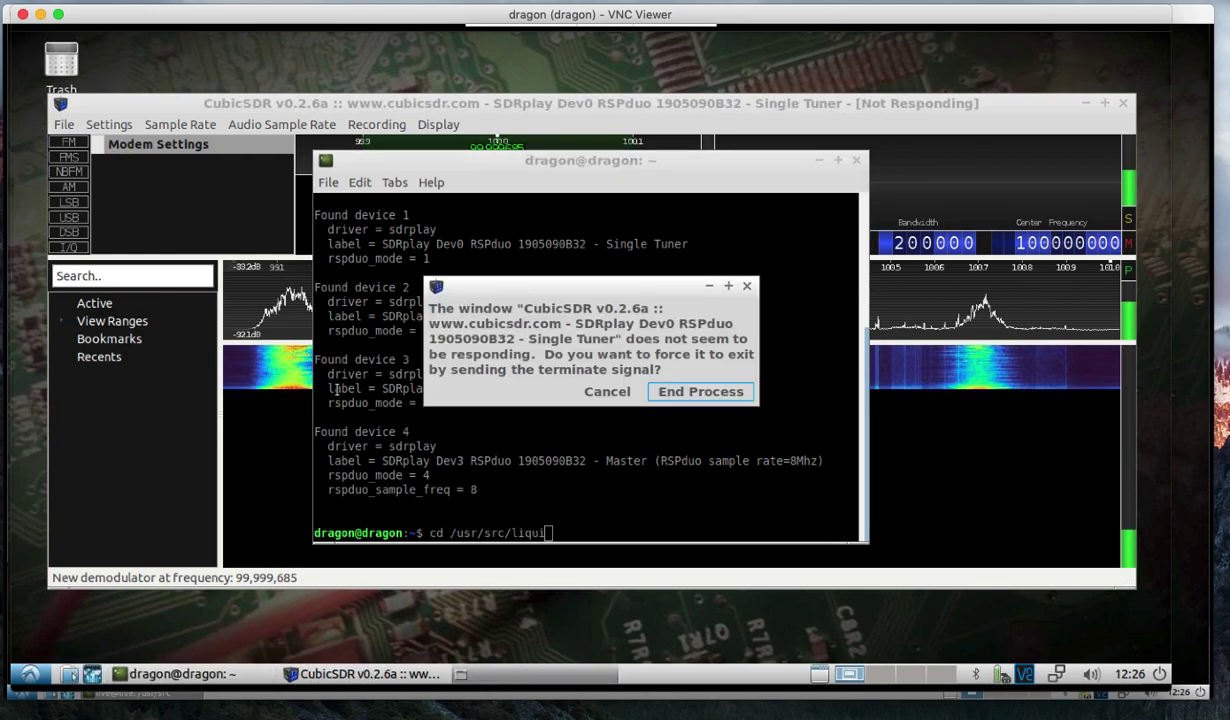
left_click(665, 391)
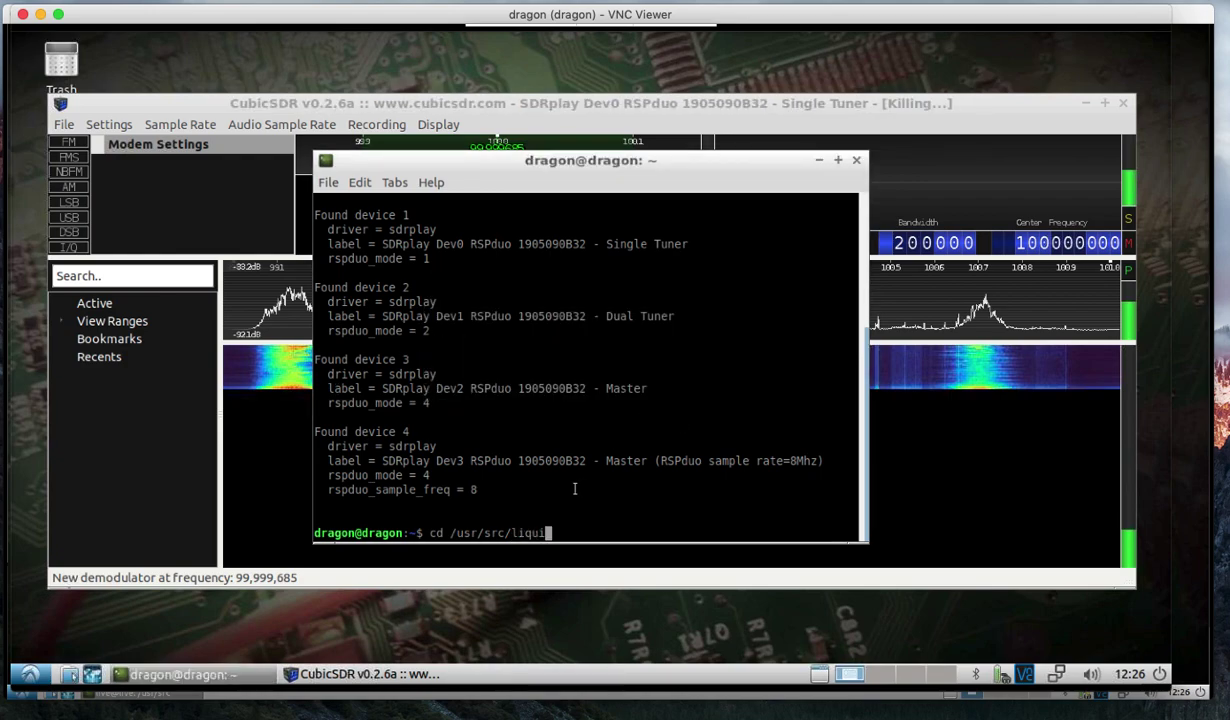
key("Tab")
key("Return")
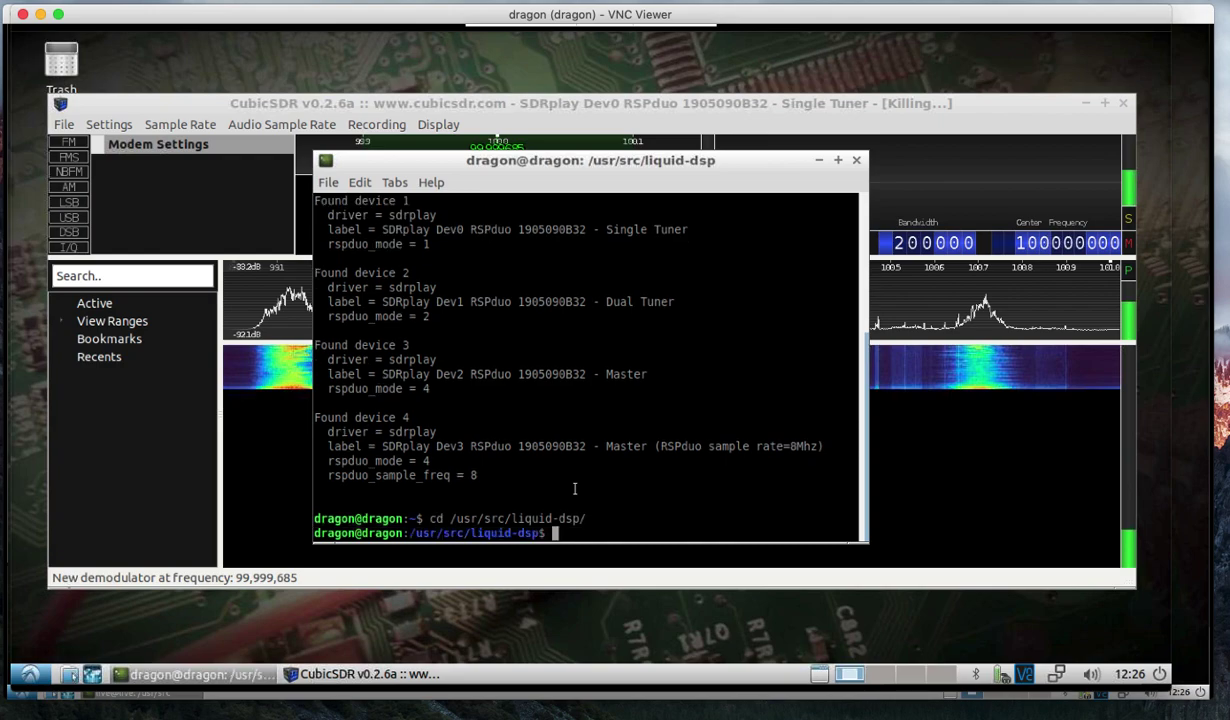
List the liquid-dsp folder and remove the old library with 'sudo make uninstall'.
type("ls")
key("Return")
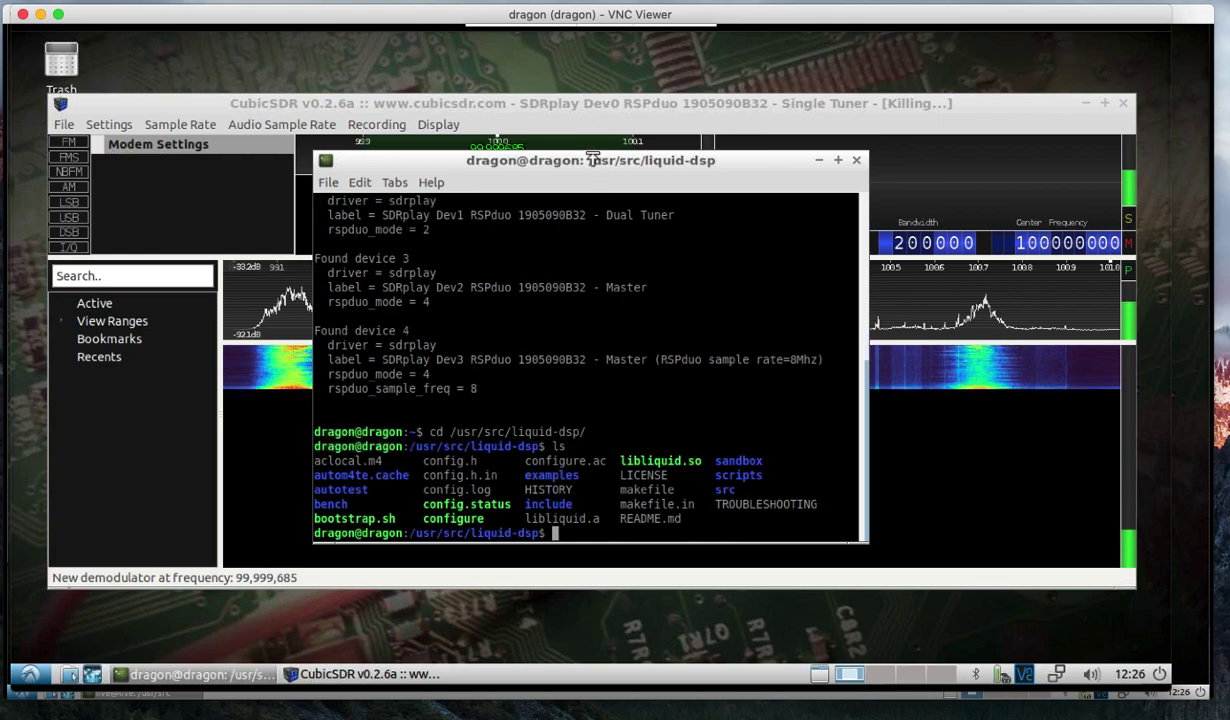
left_click_drag(572, 152, 590, 78)
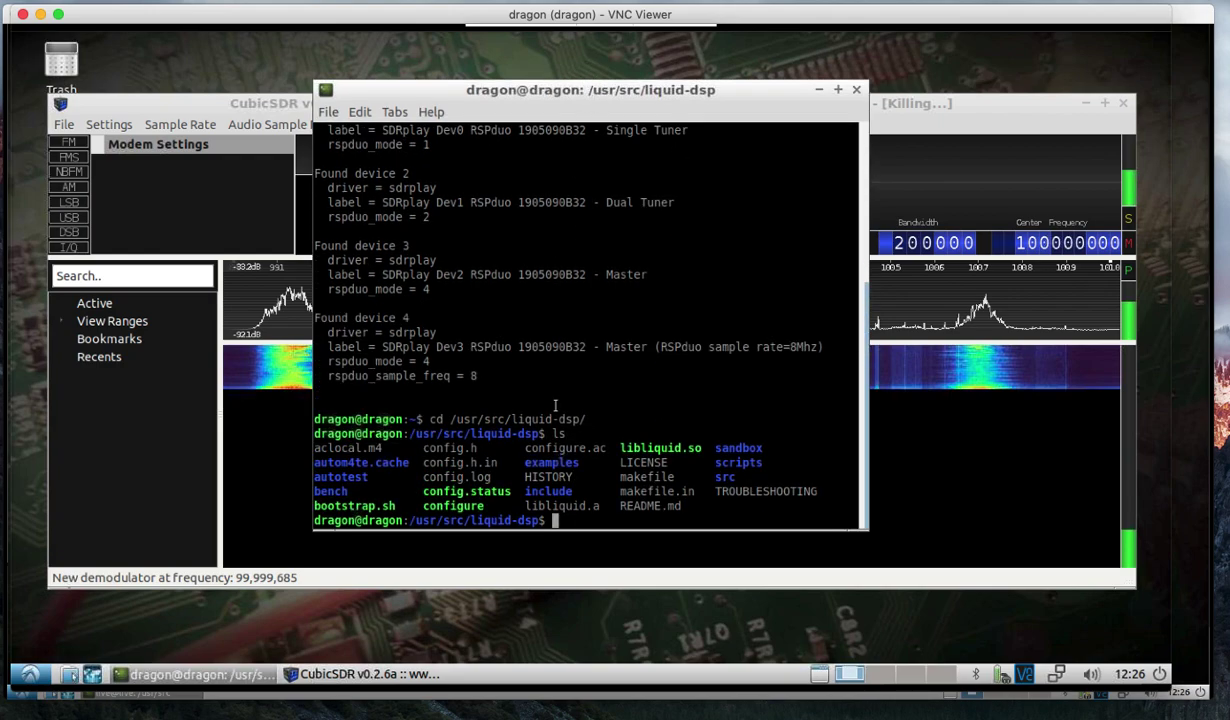
type("sudo make uninstall")
key("Return")
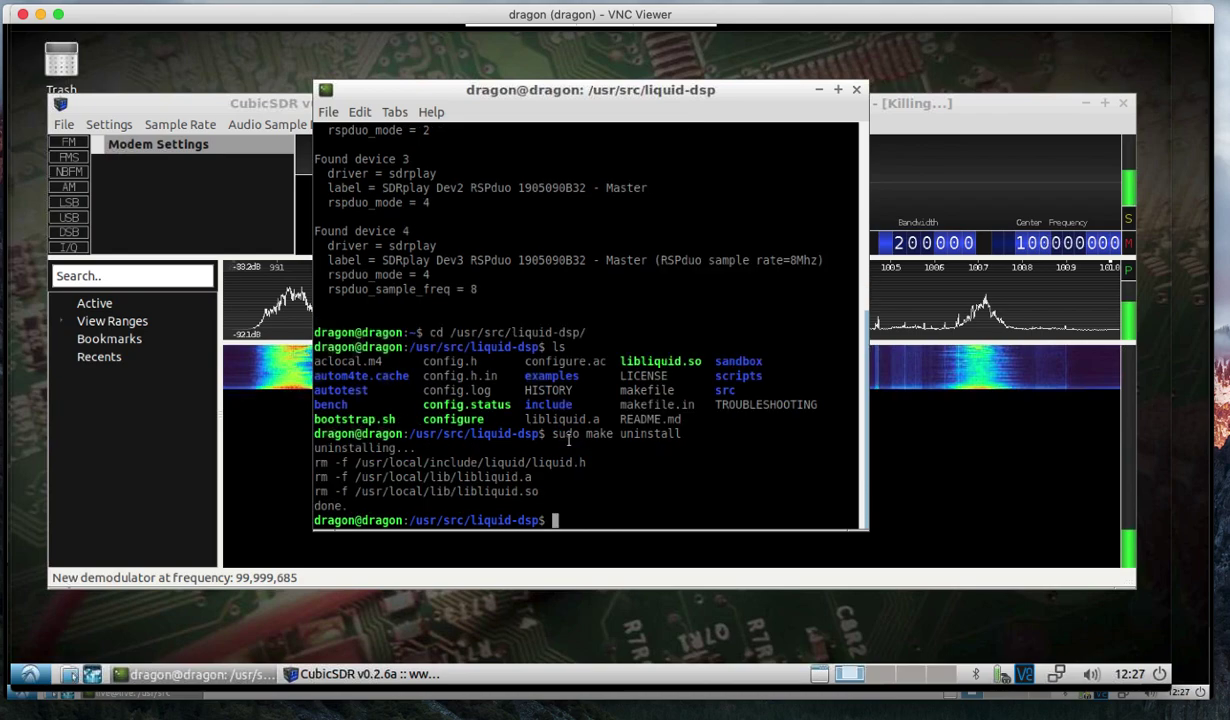
Clean the liquid-dsp build with 'sudo make clean' and list the folder again.
type("sudo m")
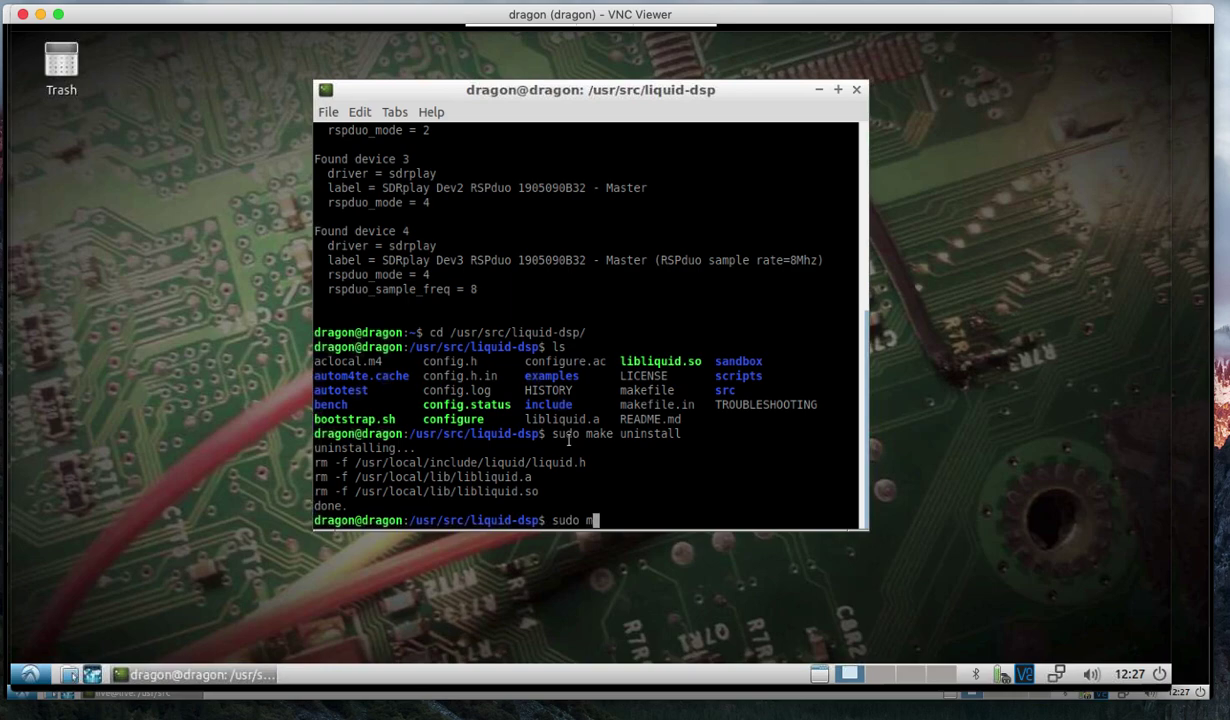
type("ake clean")
key("Return")
type("ls")
key("Return")
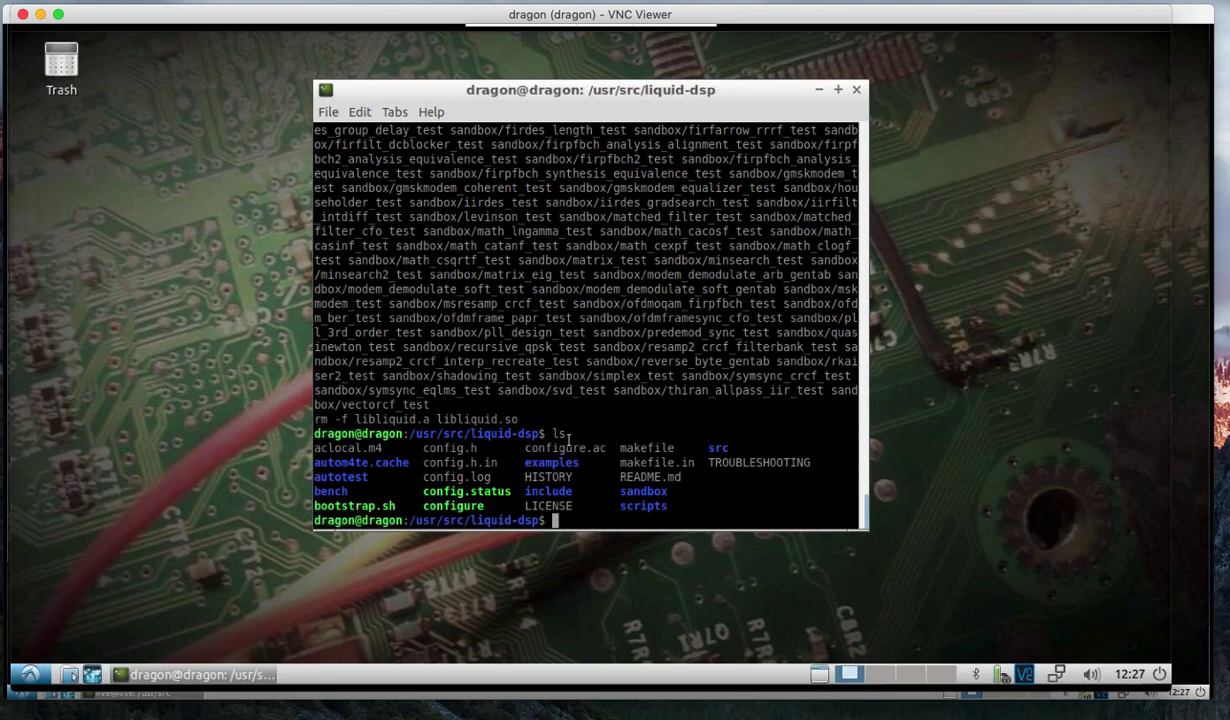
Run 'sudo ./bootstrap.sh' and 'sudo ./configure' to generate the makefile and config.h.
type("sudo ./bootstrap.sh")
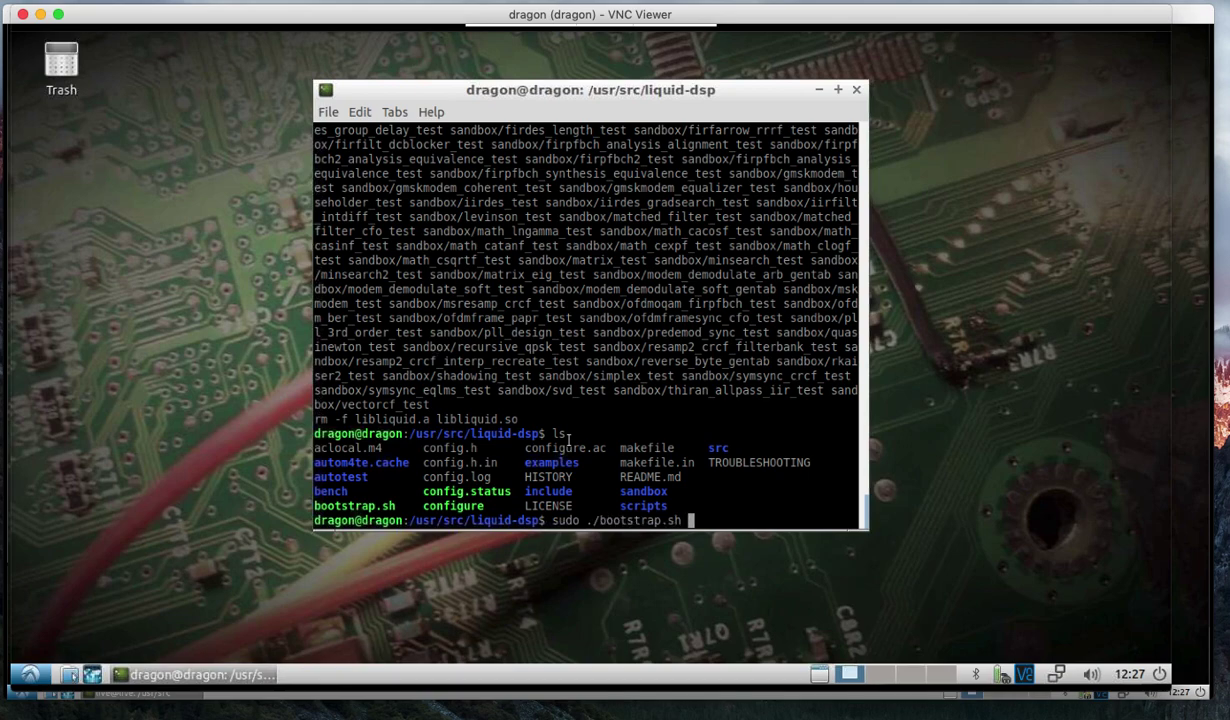
key("Return")
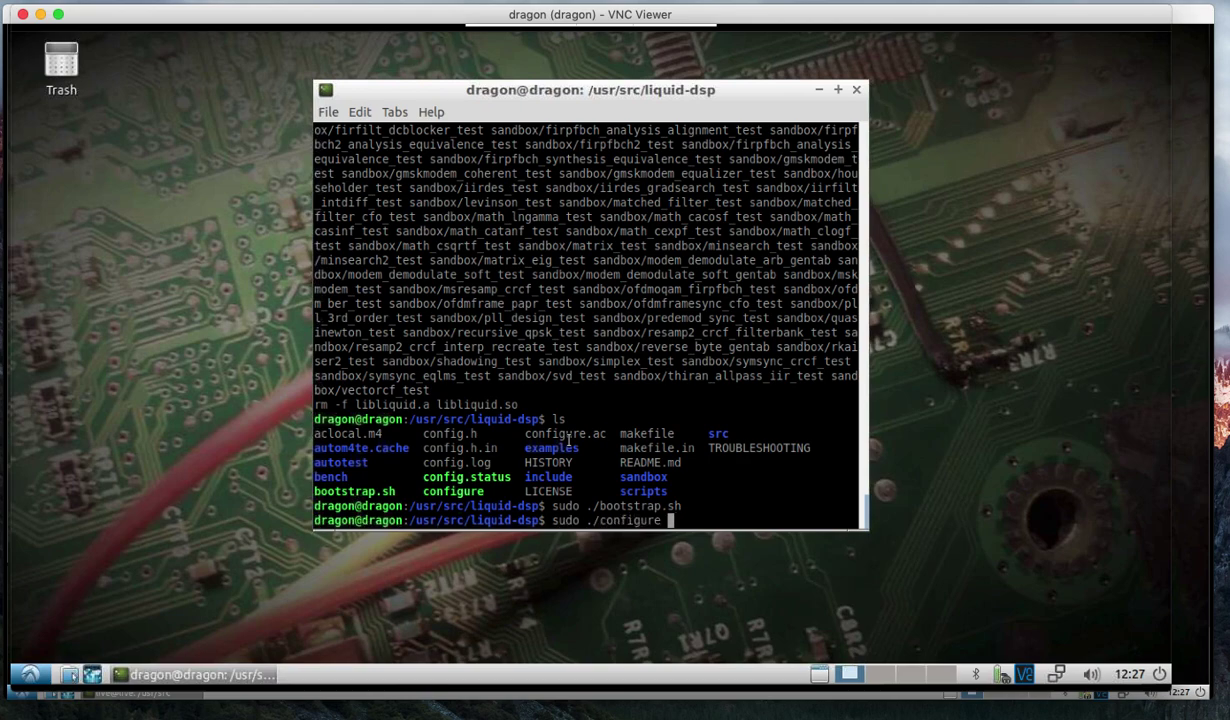
key("Return")
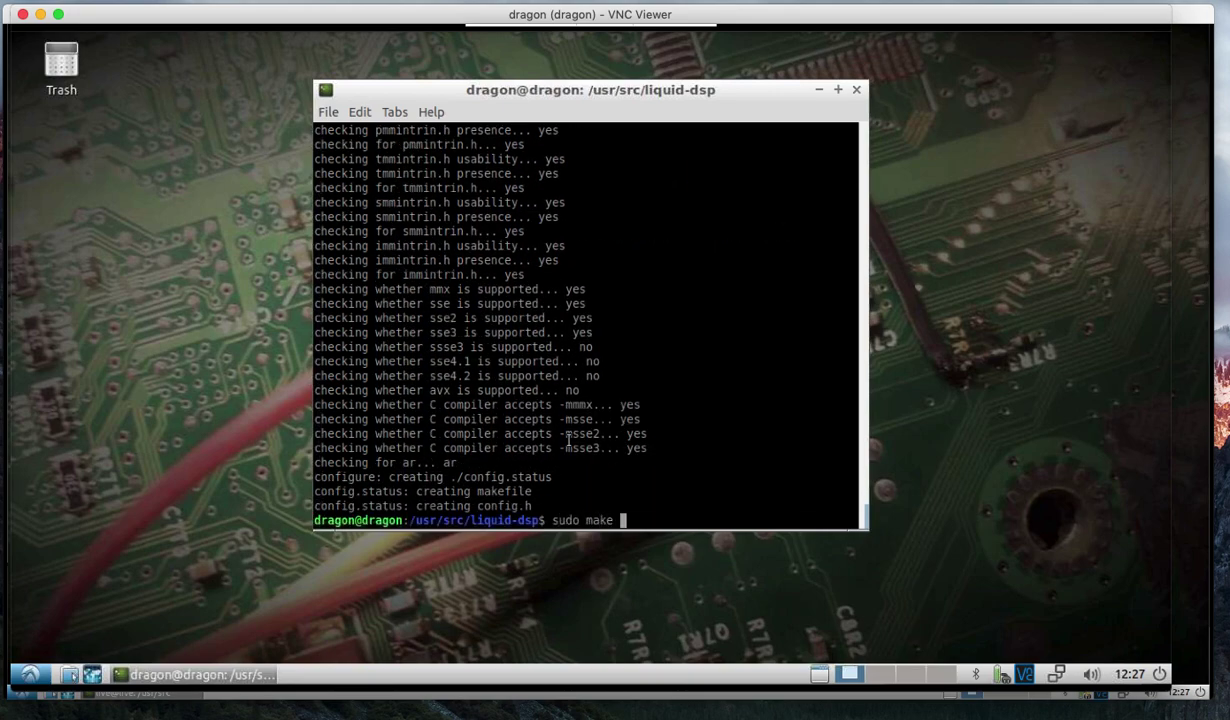
Compile liquid-dsp with 'sudo make', then install it to /usr/local with 'sudo make install'.
key("Return")
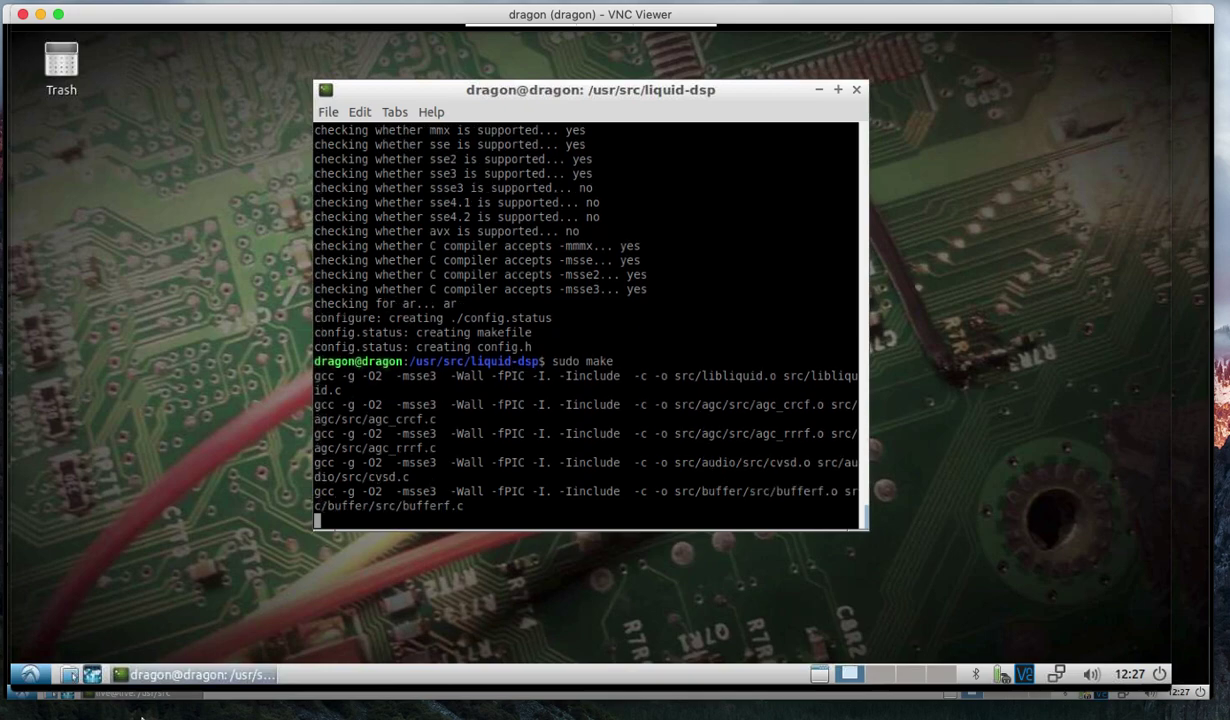
left_click(27, 675)
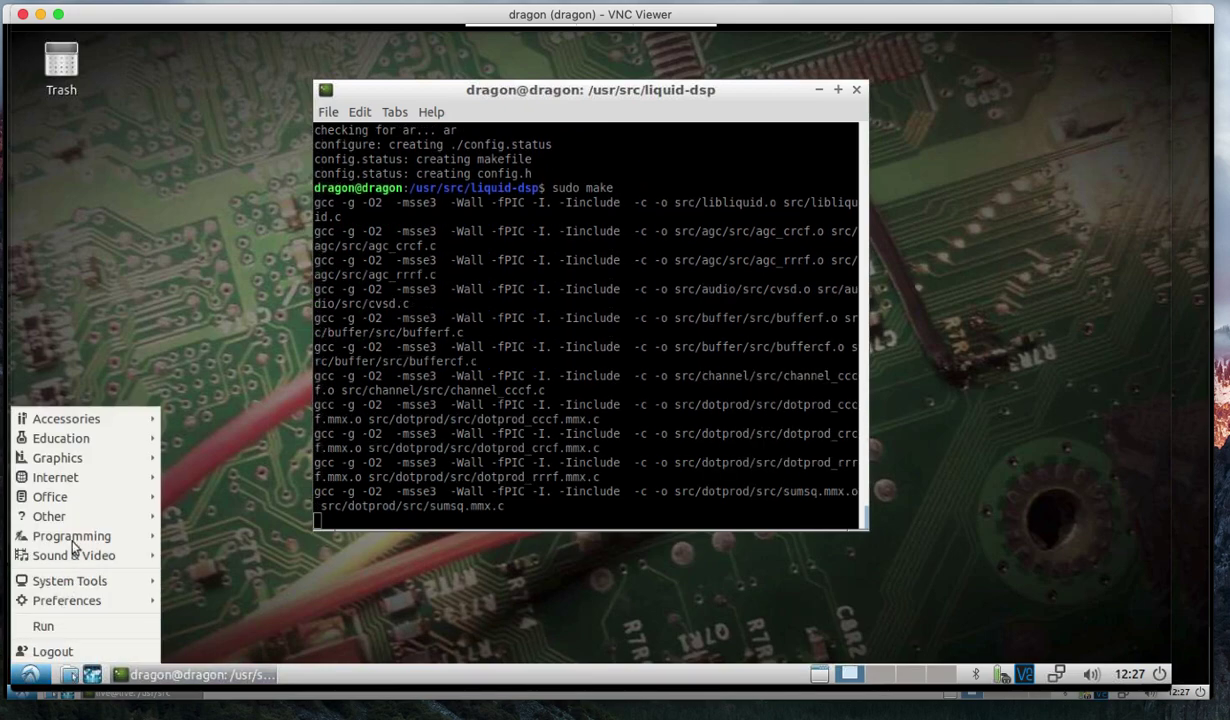
mouse_move(70, 530)
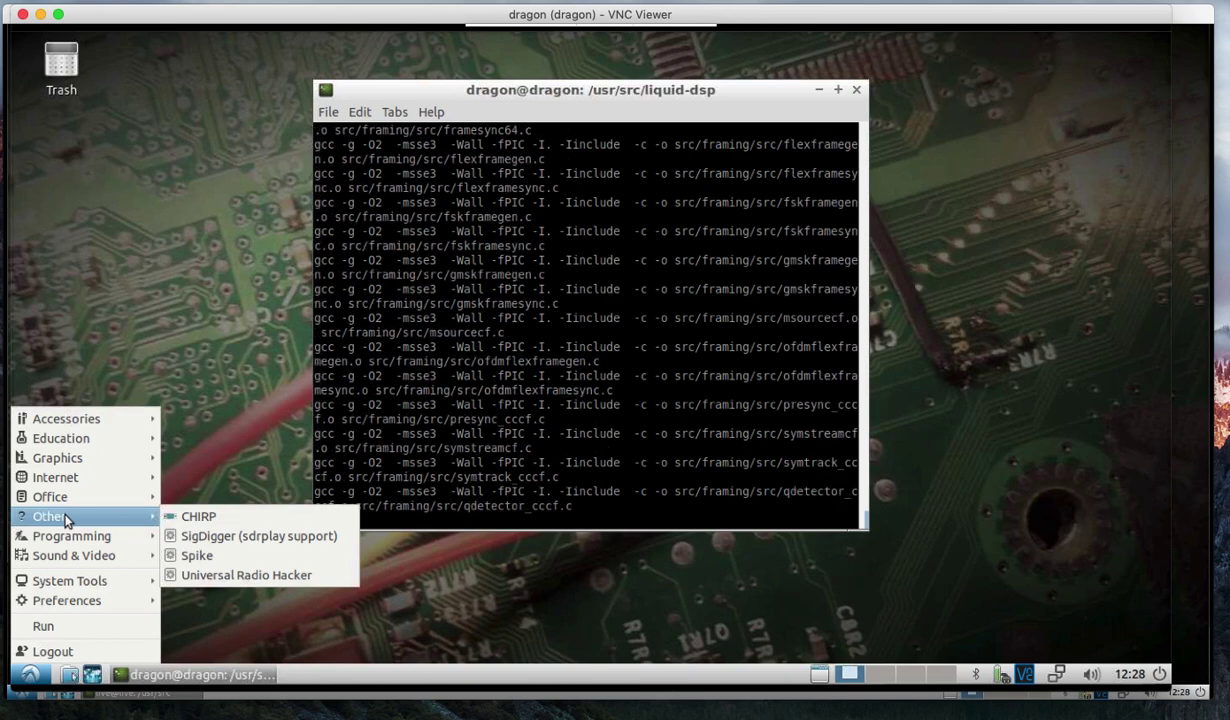
mouse_move(70, 478)
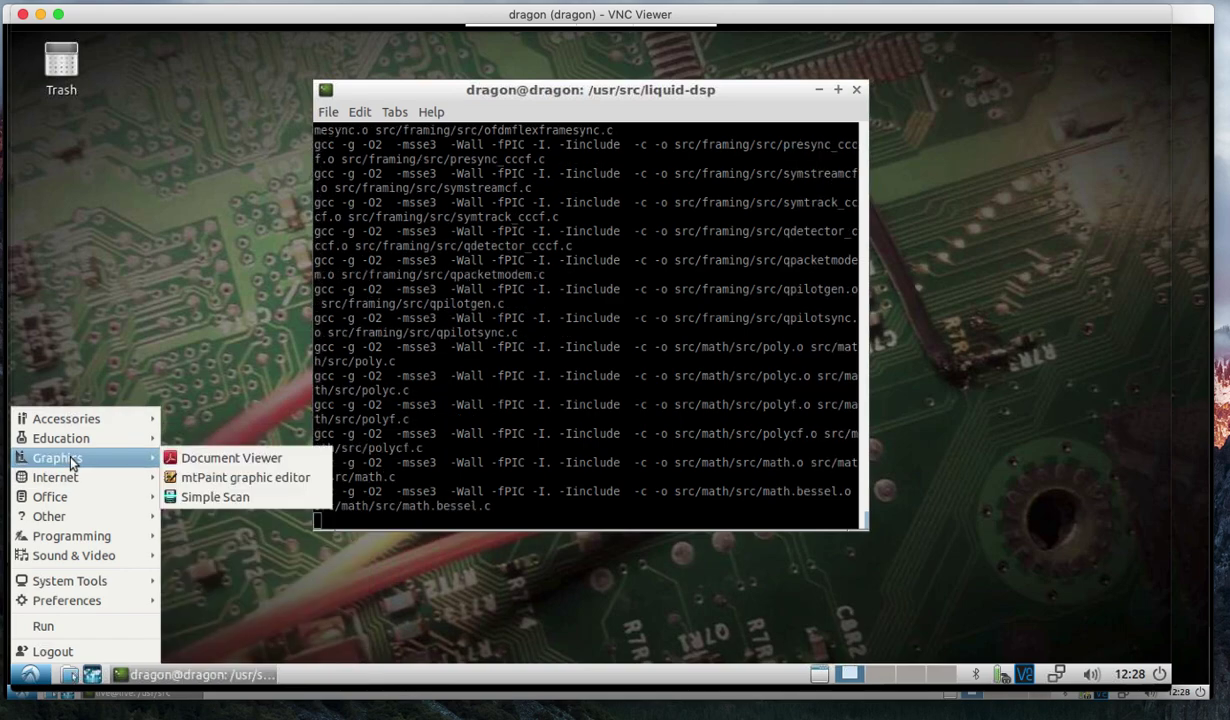
mouse_move(77, 554)
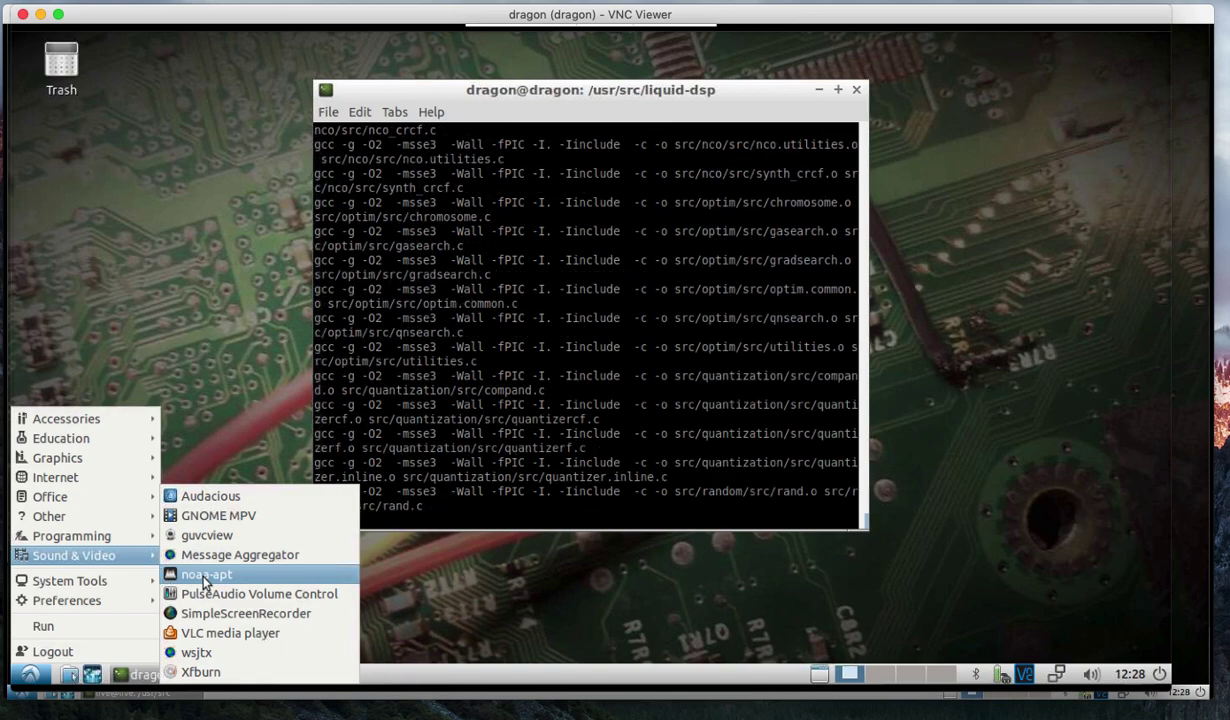
left_click(228, 354)
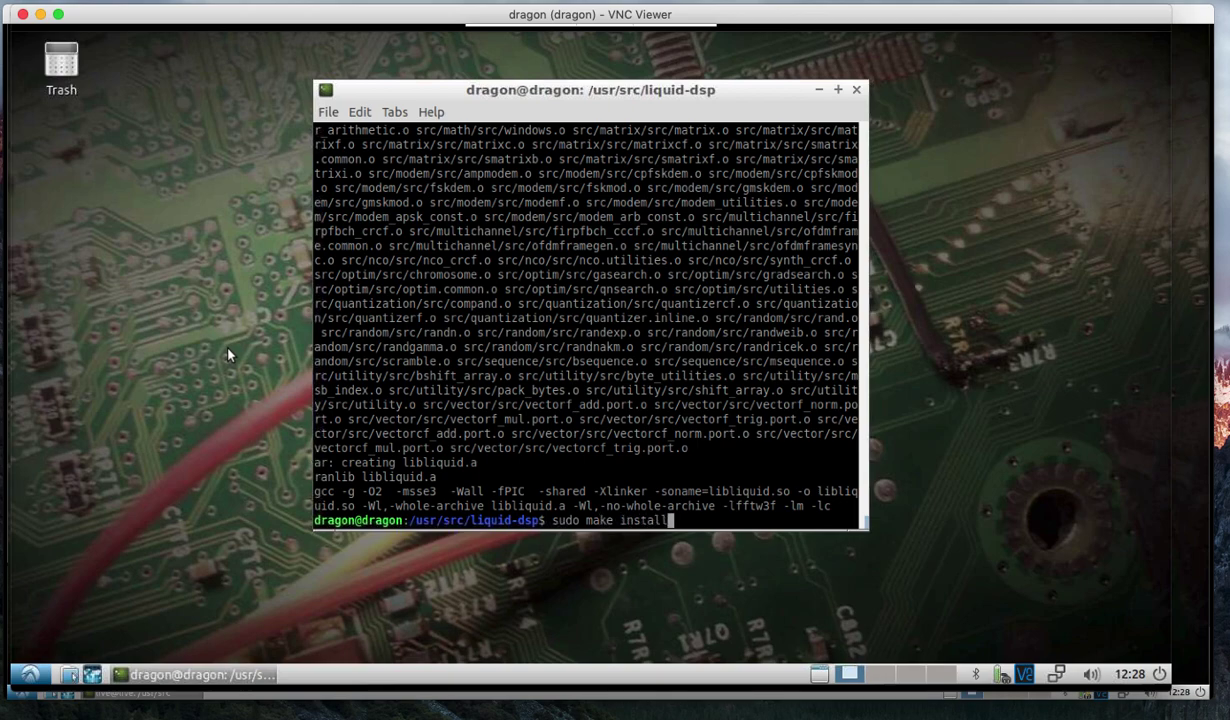
key("Return")
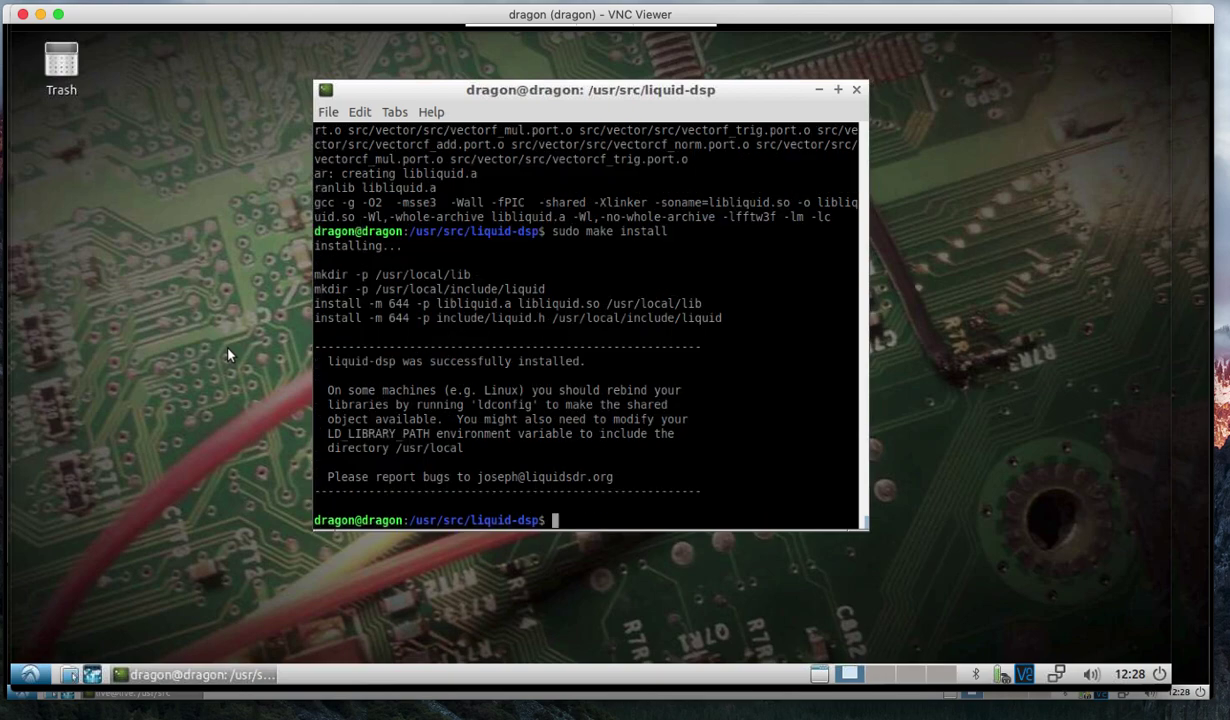
Relaunch 'CubicSDR (sdrplay support)' from the Education menu.
left_click(29, 675)
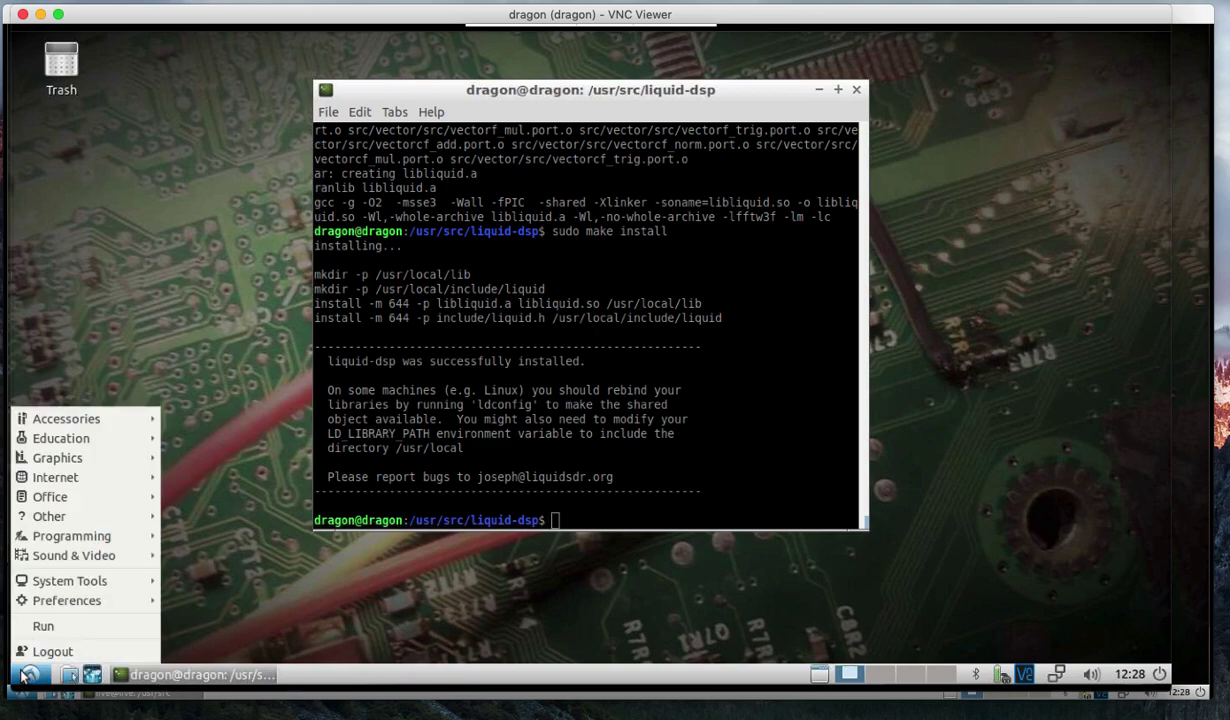
mouse_move(60, 438)
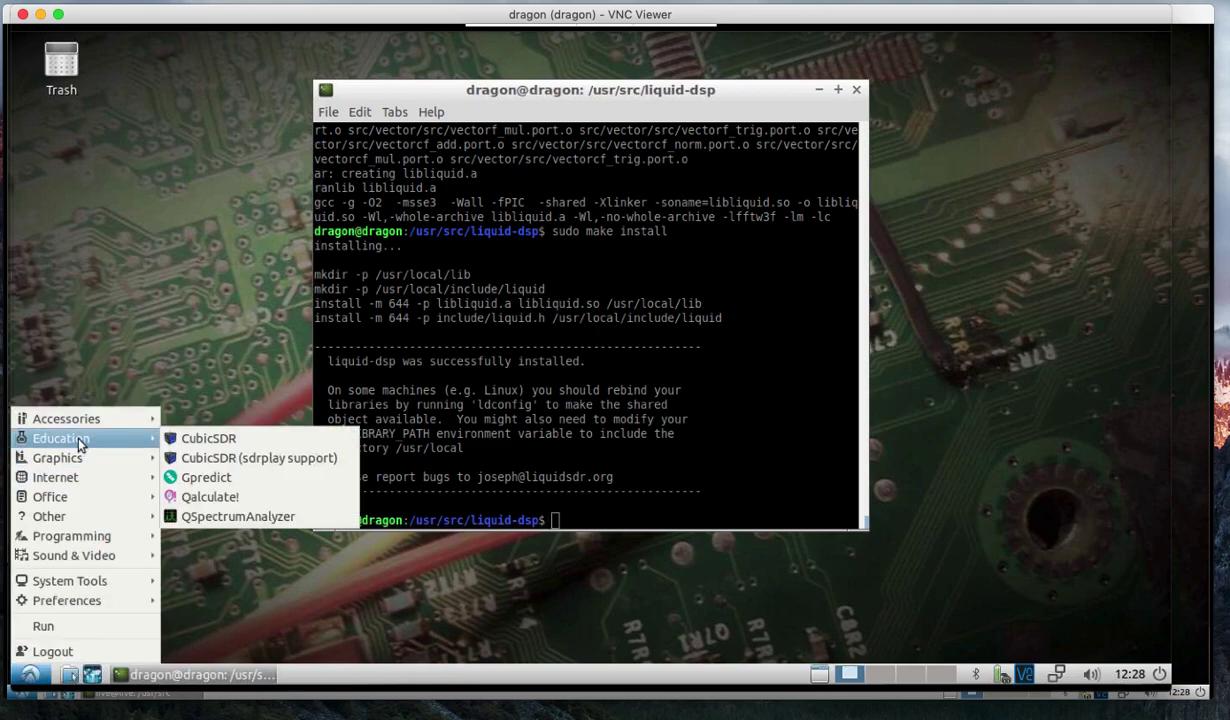
left_click(253, 460)
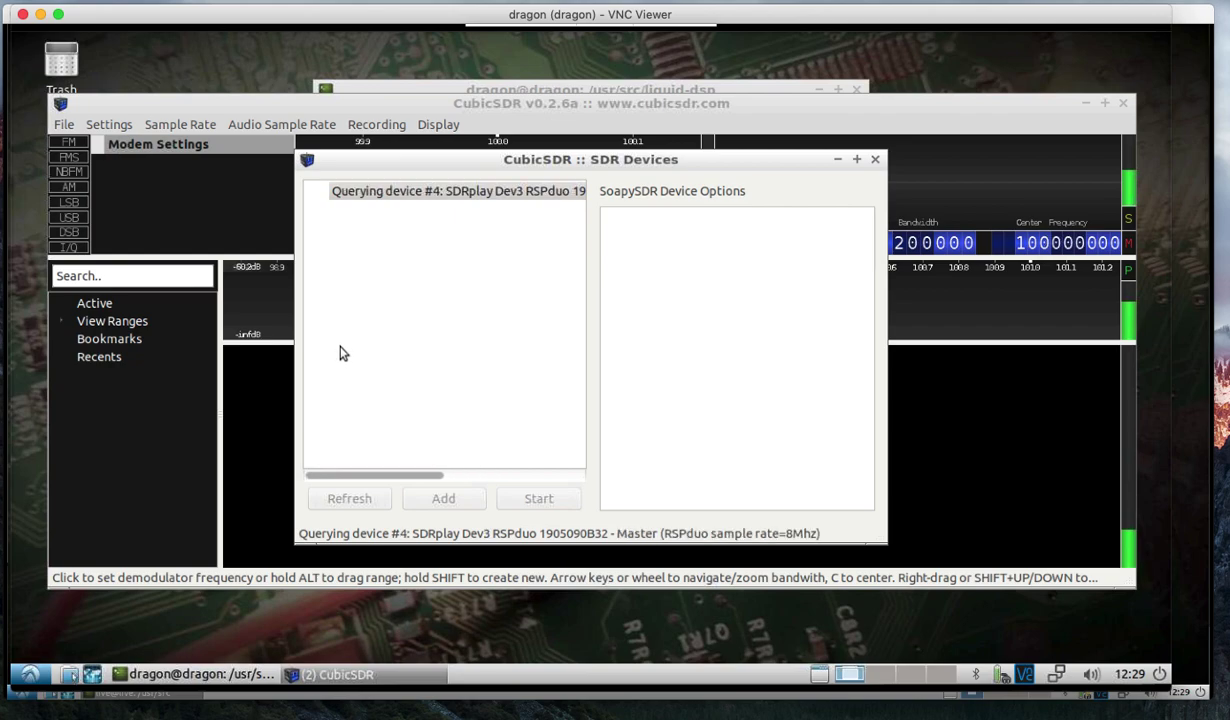
Stream from SDRplay Dev0 Single Tuner and tune an FM demodulator to 100.694 MHz.
left_click(527, 250)
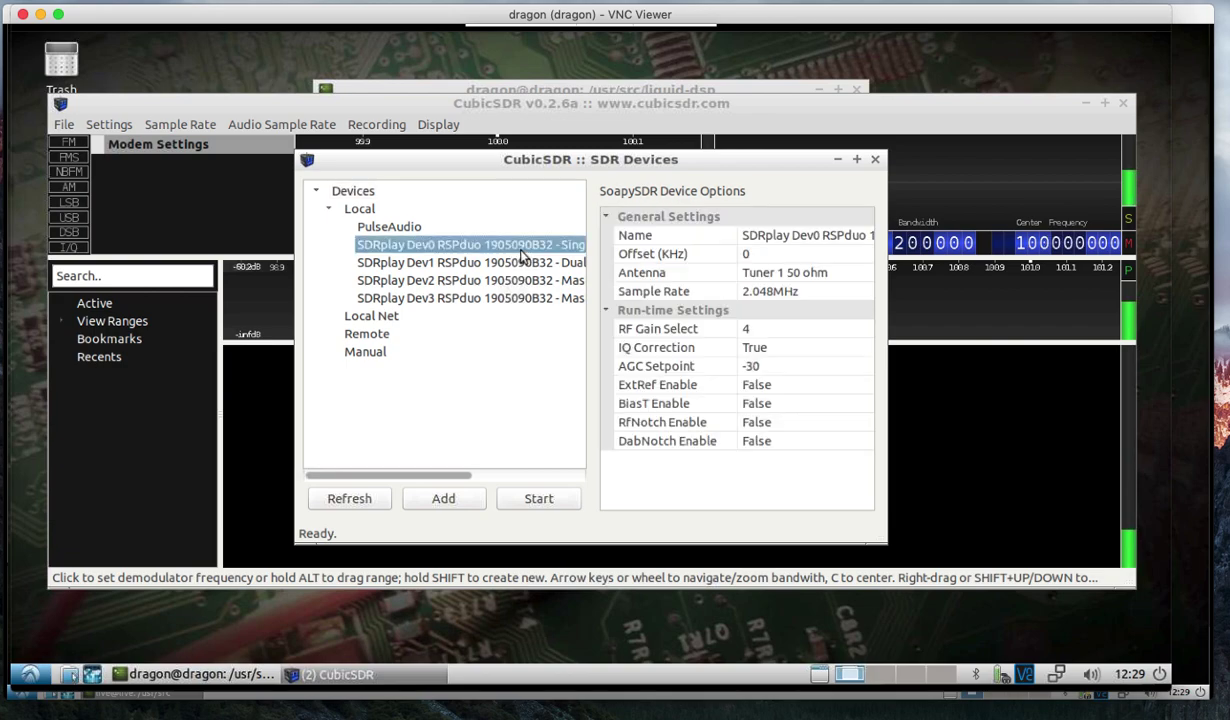
left_click(535, 500)
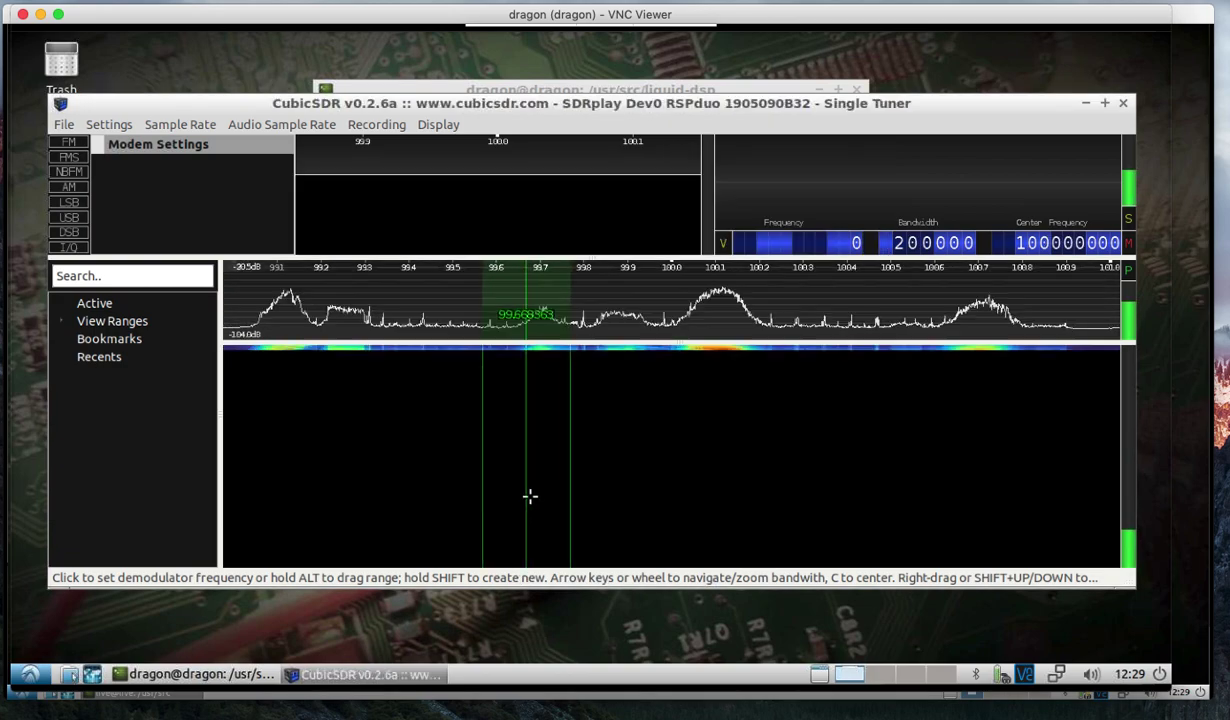
left_click(500, 168)
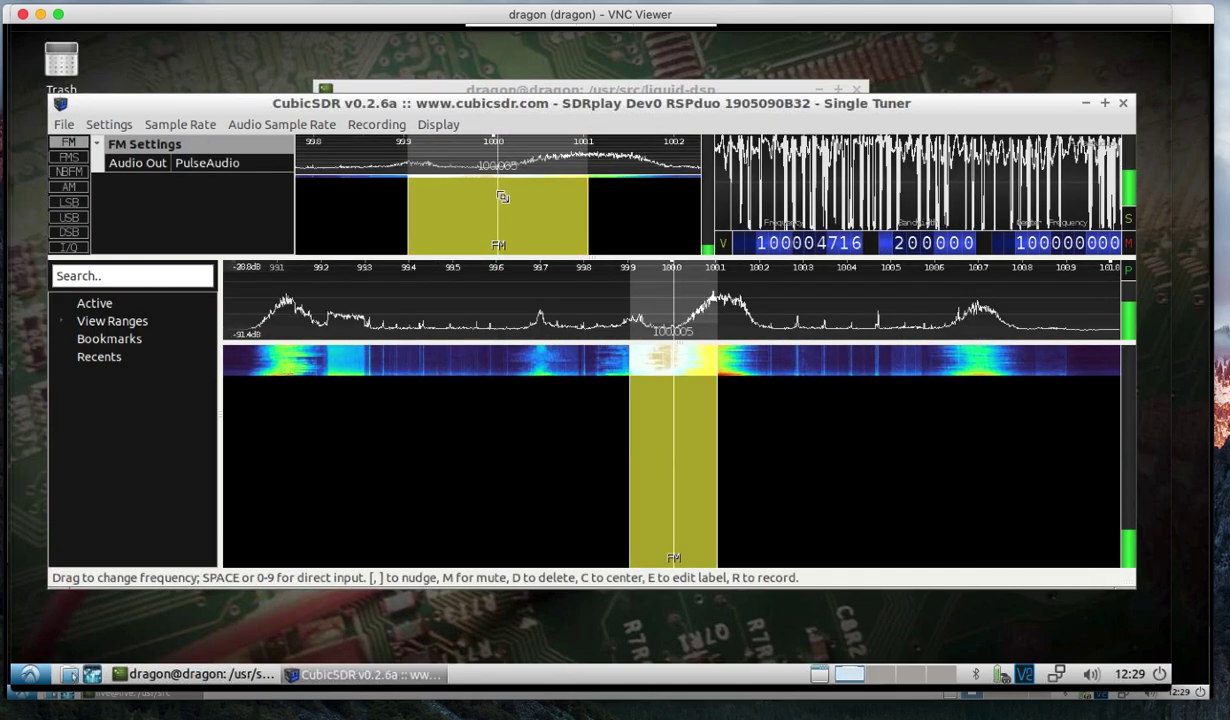
left_click(976, 363)
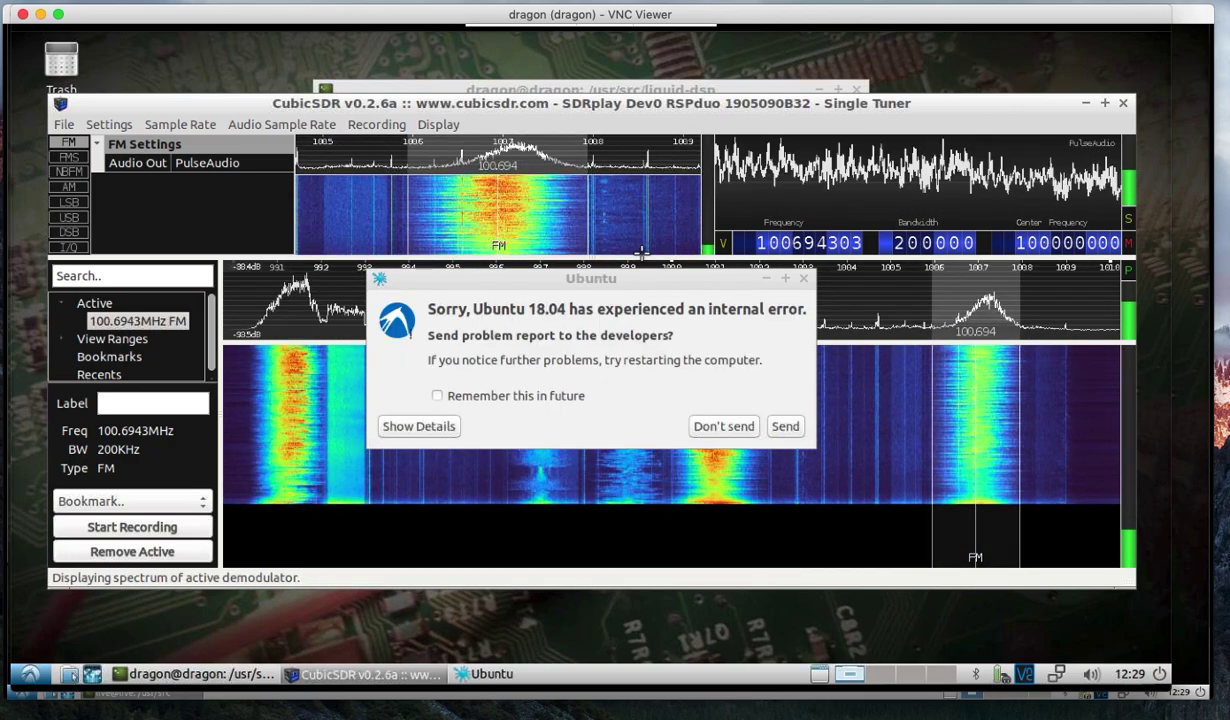
Dismiss the Ubuntu error with Don't send and lower the system volume while 100.694 MHz plays.
left_click(732, 427)
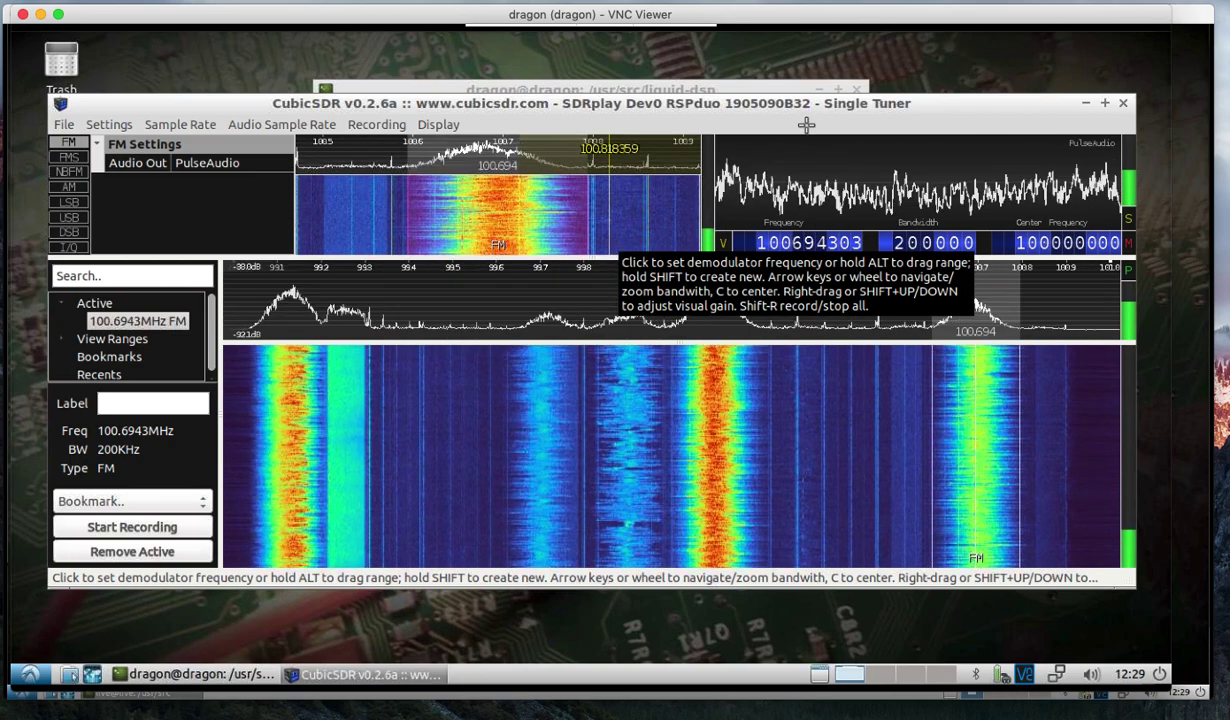
left_click(1095, 677)
left_click_drag(1065, 622, 1045, 622)
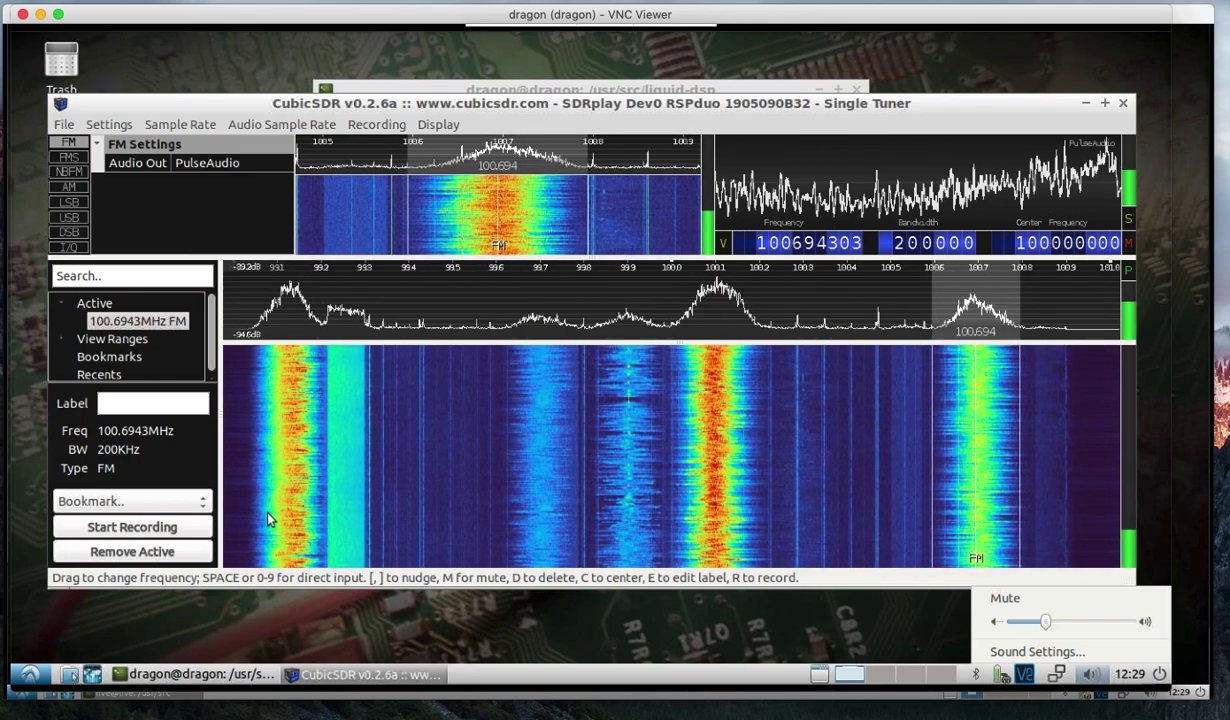
left_click(64, 125)
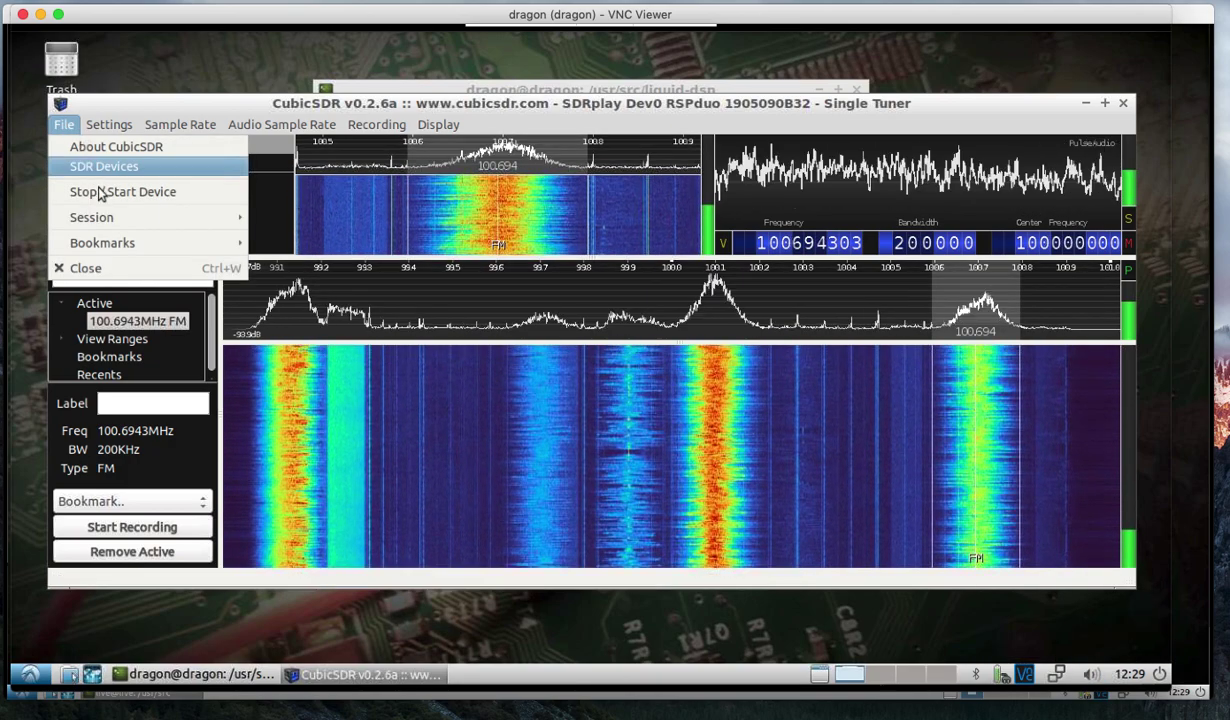
left_click(98, 194)
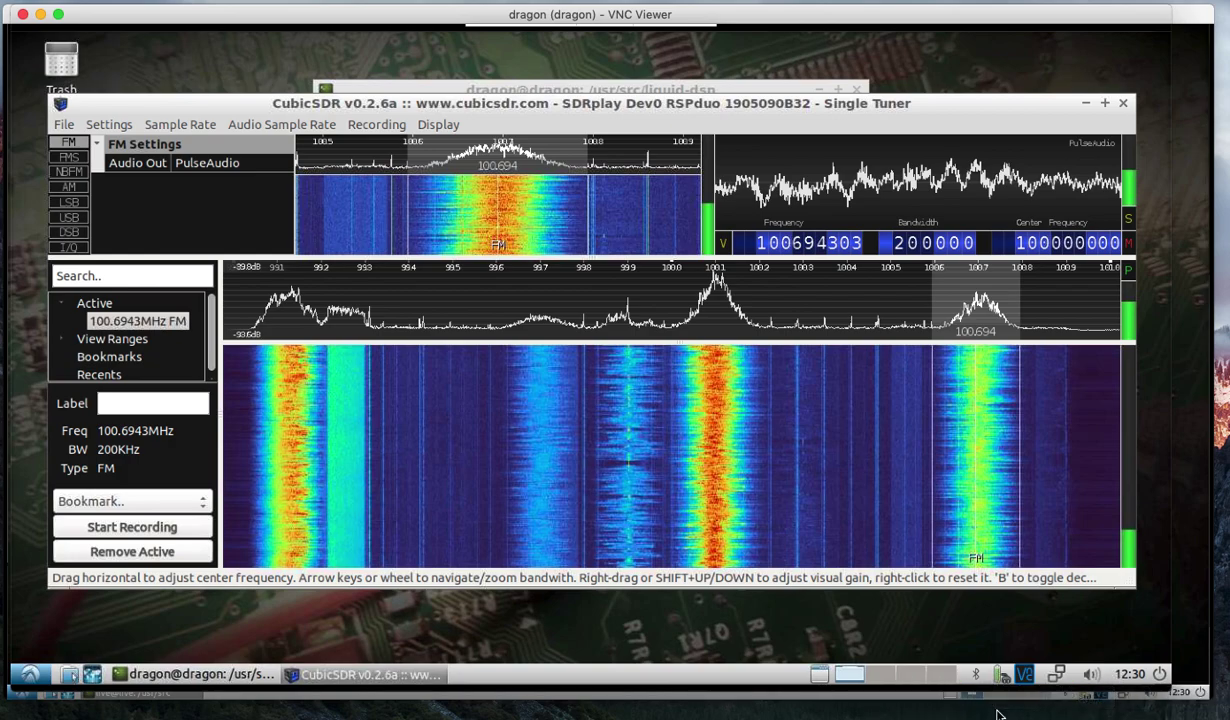
Bring the DragonOS LTS PublicR2 VirtualBox VM forward and log in to the live session.
left_click(943, 716)
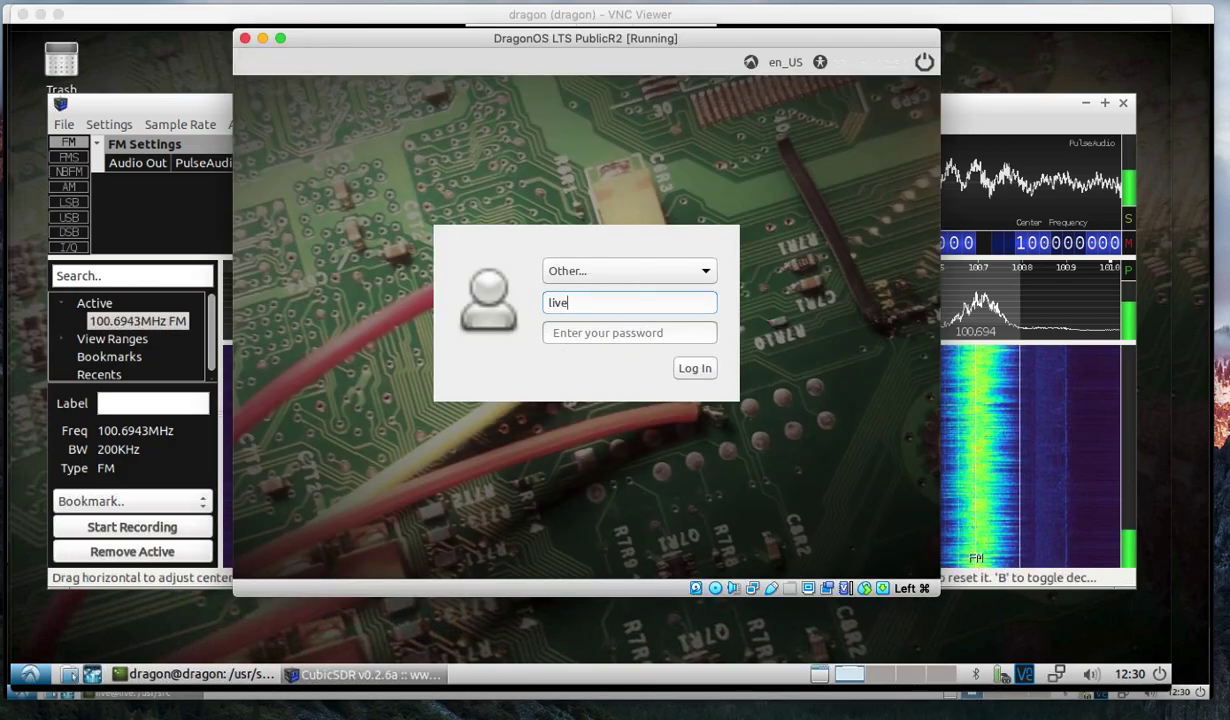
left_click(700, 368)
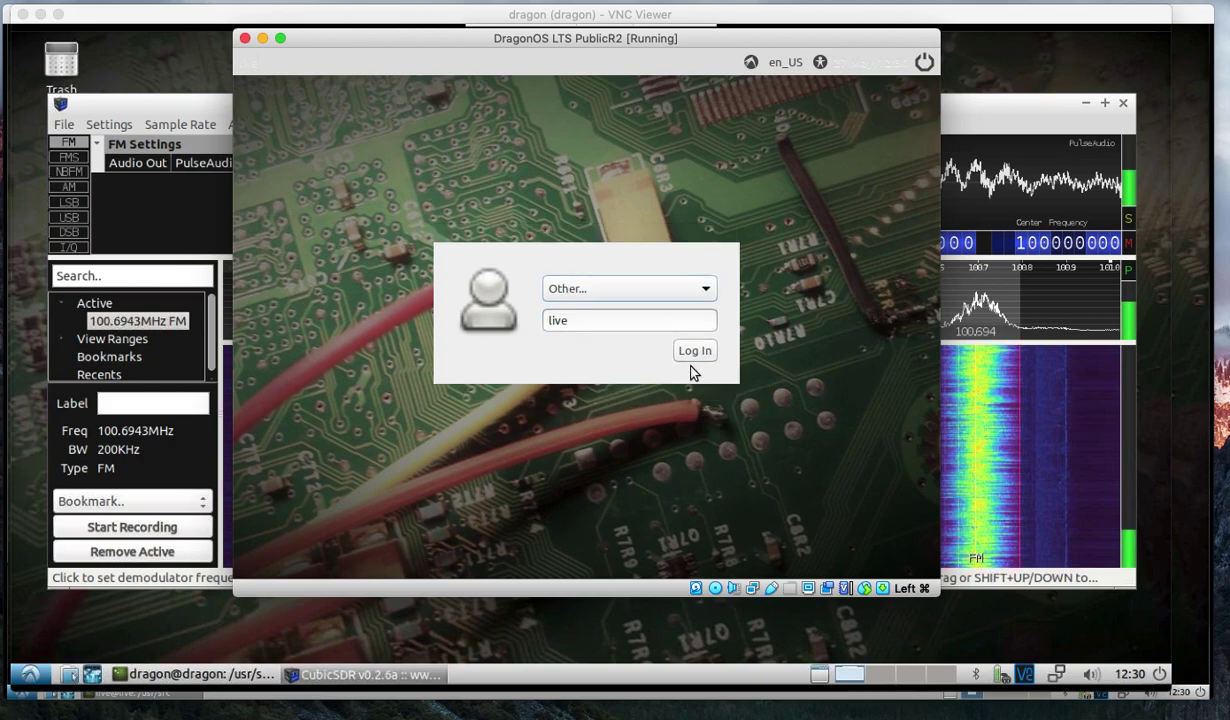